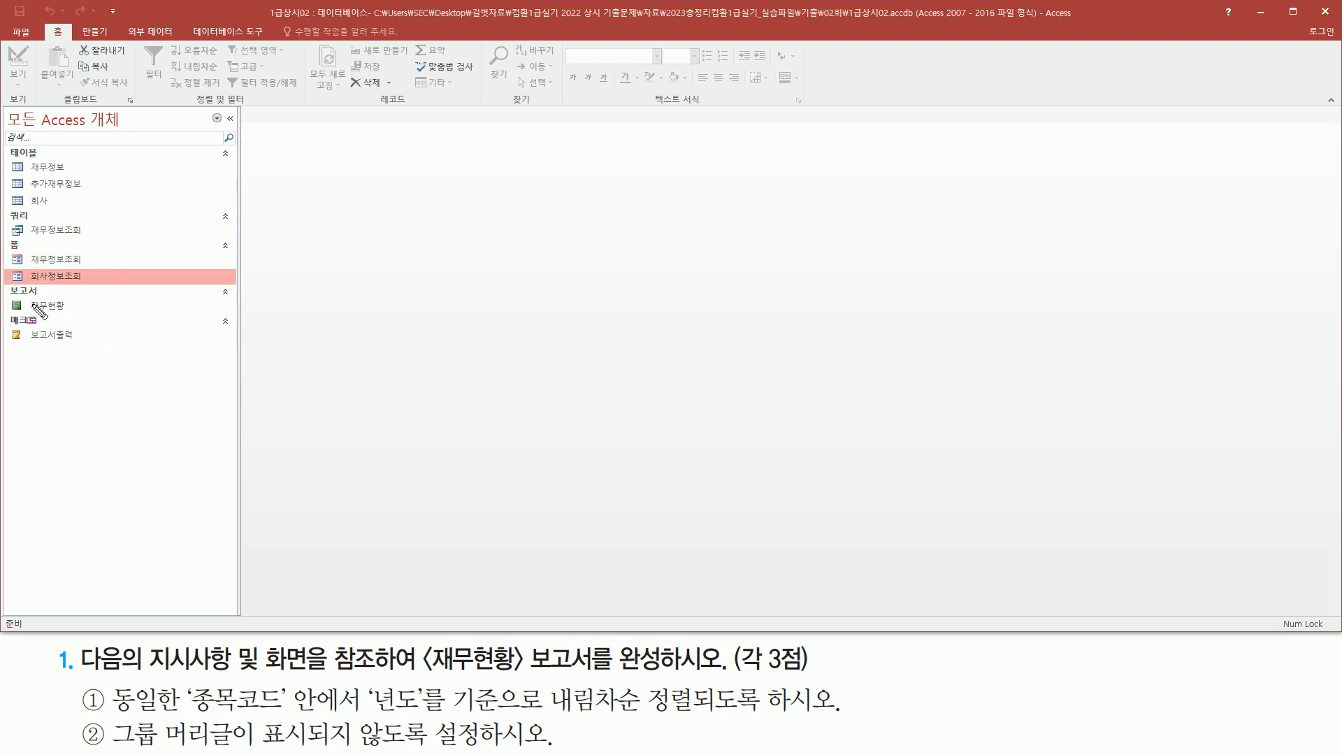
- Open the 재무현황 report in Design view
{"action": "left_click_drag", "start_coordinate": [10, 293], "coordinate": [72, 316]}
{"action": "right_click", "coordinate": [35, 307]}
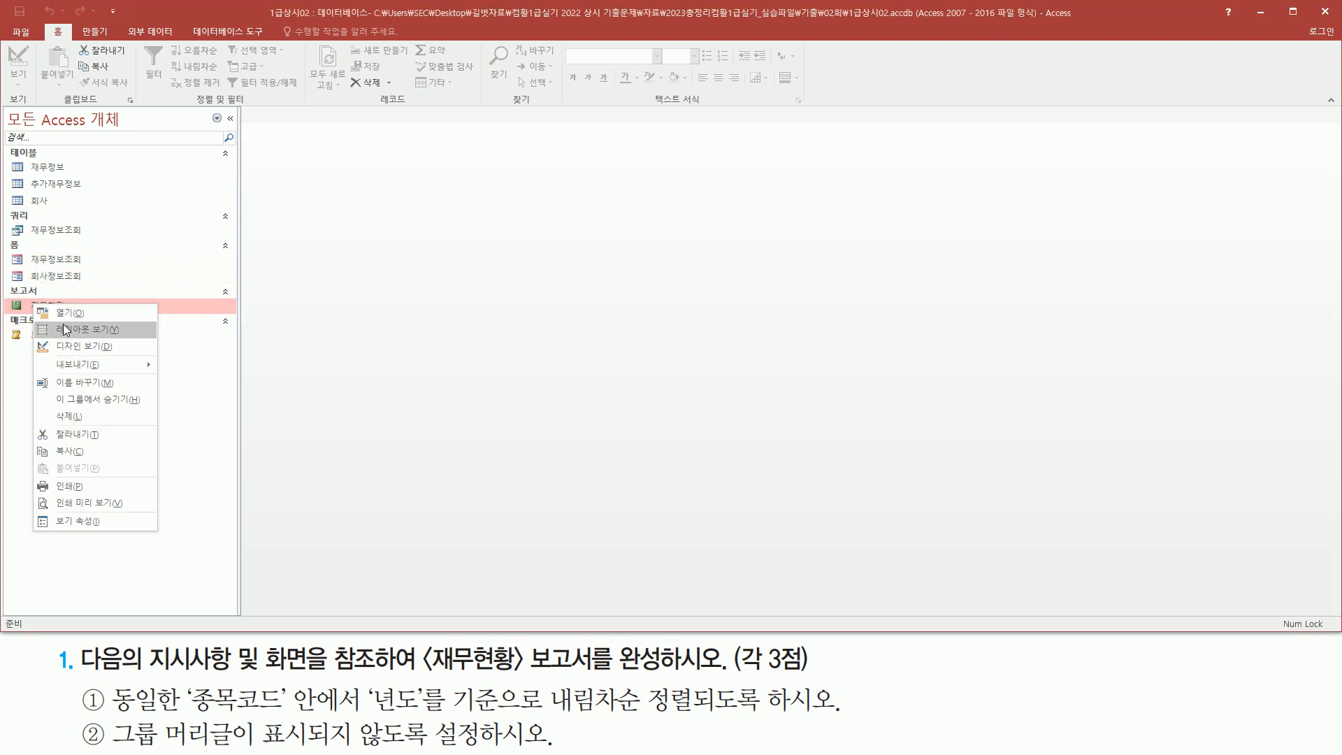
{"action": "left_click", "coordinate": [66, 345]}
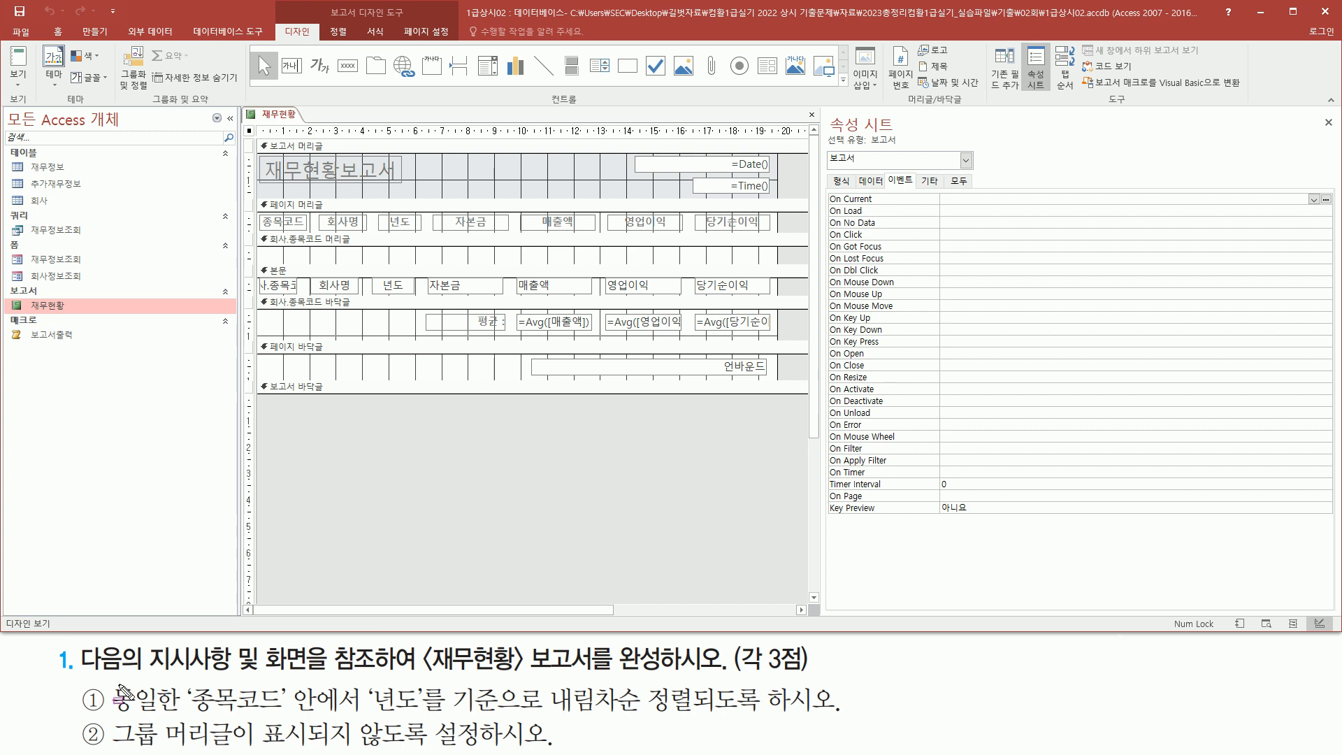
{"action": "mouse_move", "coordinate": [113, 691]}
{"action": "left_mouse_down"}
{"action": "mouse_move", "coordinate": [279, 721]}
{"action": "mouse_move", "coordinate": [696, 715]}
{"action": "left_mouse_up"}
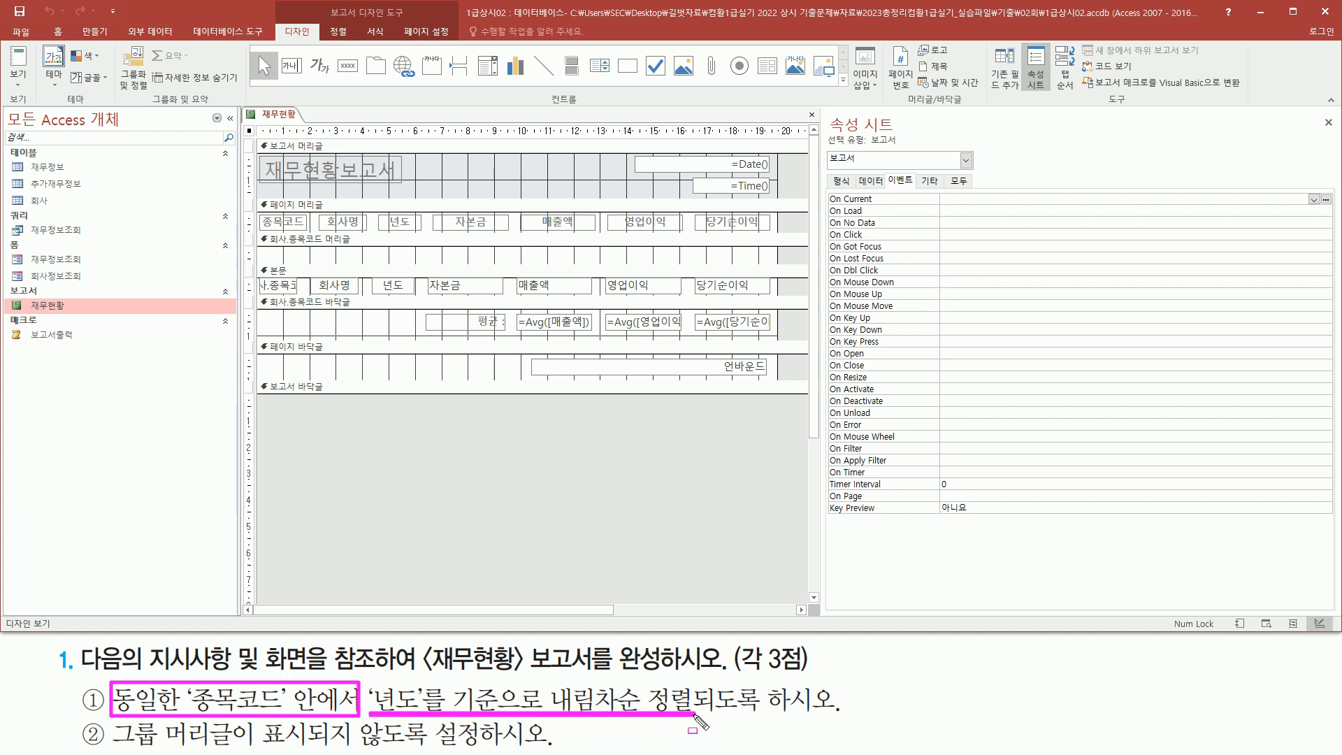
{"action": "mouse_move", "coordinate": [539, 681]}
{"action": "left_mouse_down"}
{"action": "mouse_move", "coordinate": [556, 706]}
{"action": "mouse_move", "coordinate": [701, 716]}
{"action": "left_mouse_up"}
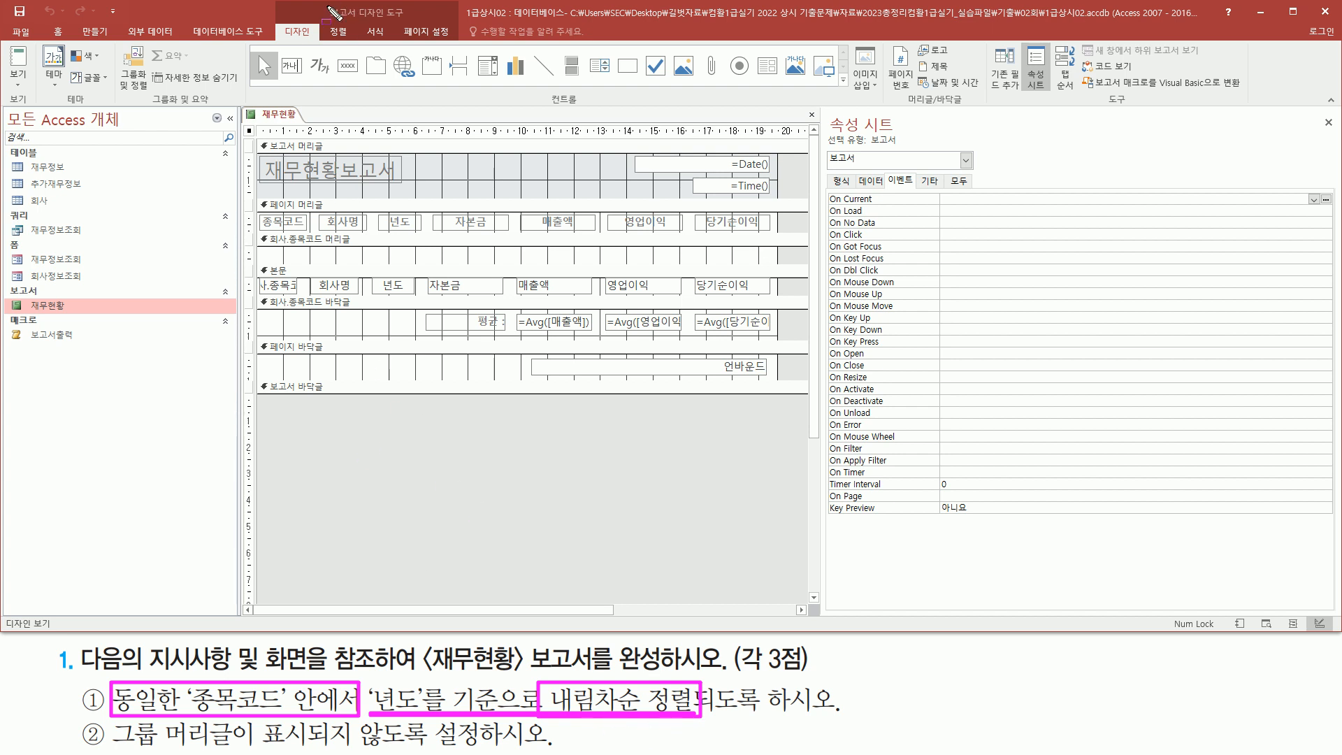
{"action": "left_click_drag", "start_coordinate": [320, 5], "coordinate": [415, 23]}
{"action": "left_click_drag", "start_coordinate": [283, 19], "coordinate": [318, 43]}
{"action": "left_click_drag", "start_coordinate": [145, 93], "coordinate": [227, 107]}
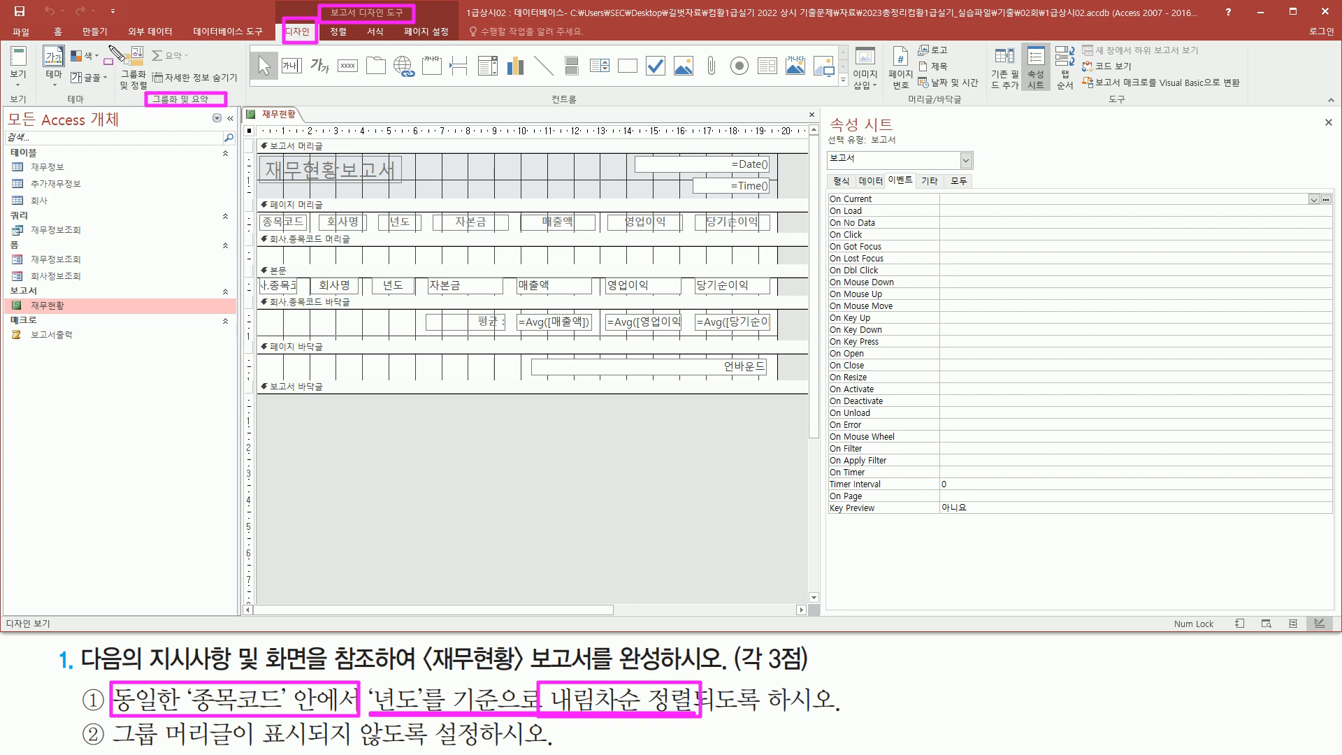
{"action": "left_click_drag", "start_coordinate": [114, 41], "coordinate": [152, 91]}
{"action": "key", "text": "Escape"}
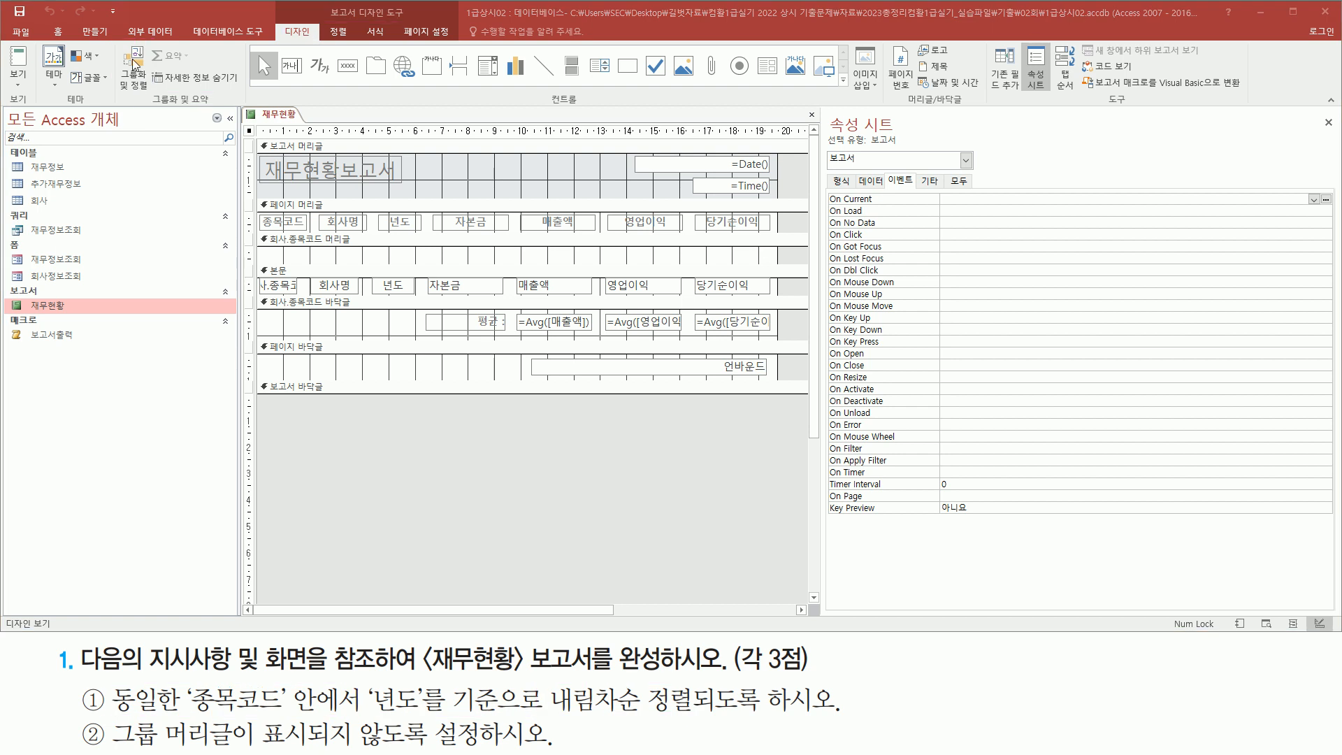
- Add a sort on the 년도 field in descending order (내림차순) within the report's 회사.종목코드 group
{"action": "left_click", "coordinate": [133, 63]}
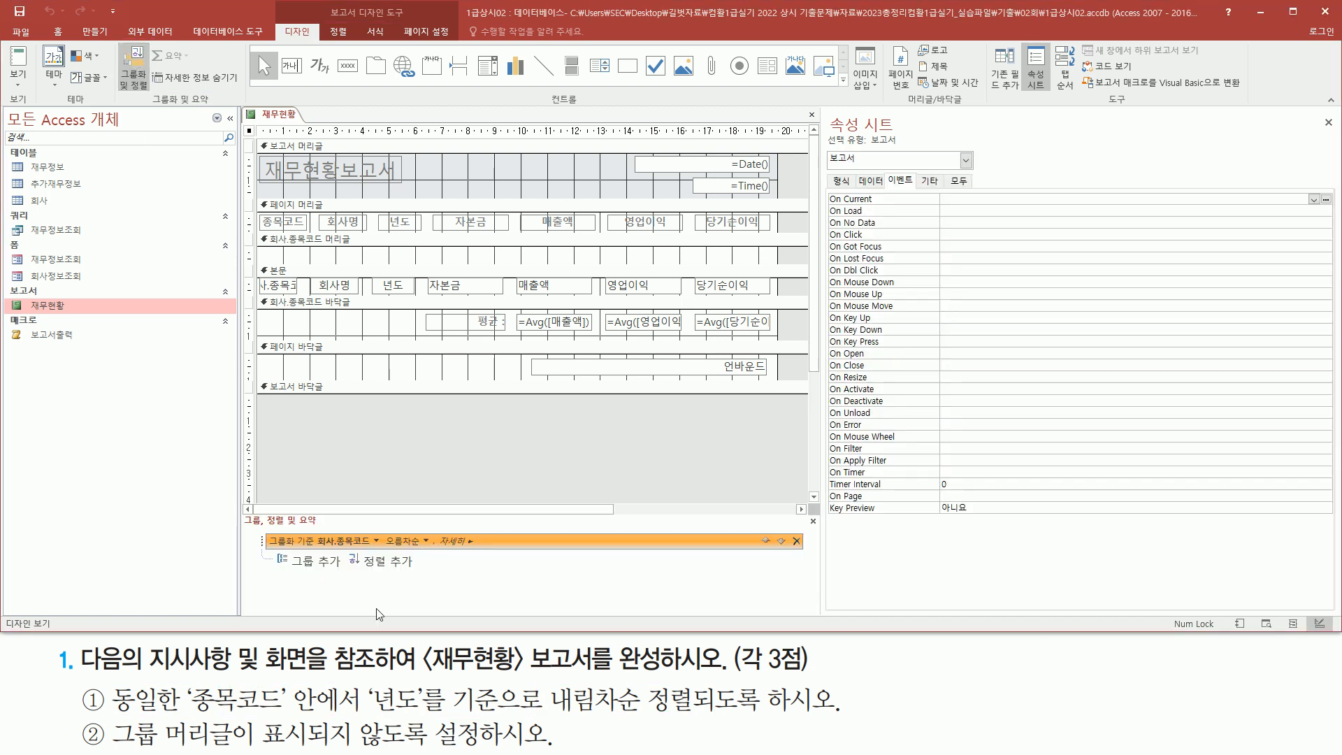
{"action": "mouse_move", "coordinate": [238, 517]}
{"action": "left_mouse_down"}
{"action": "mouse_move", "coordinate": [650, 608]}
{"action": "mouse_move", "coordinate": [825, 615]}
{"action": "left_mouse_up"}
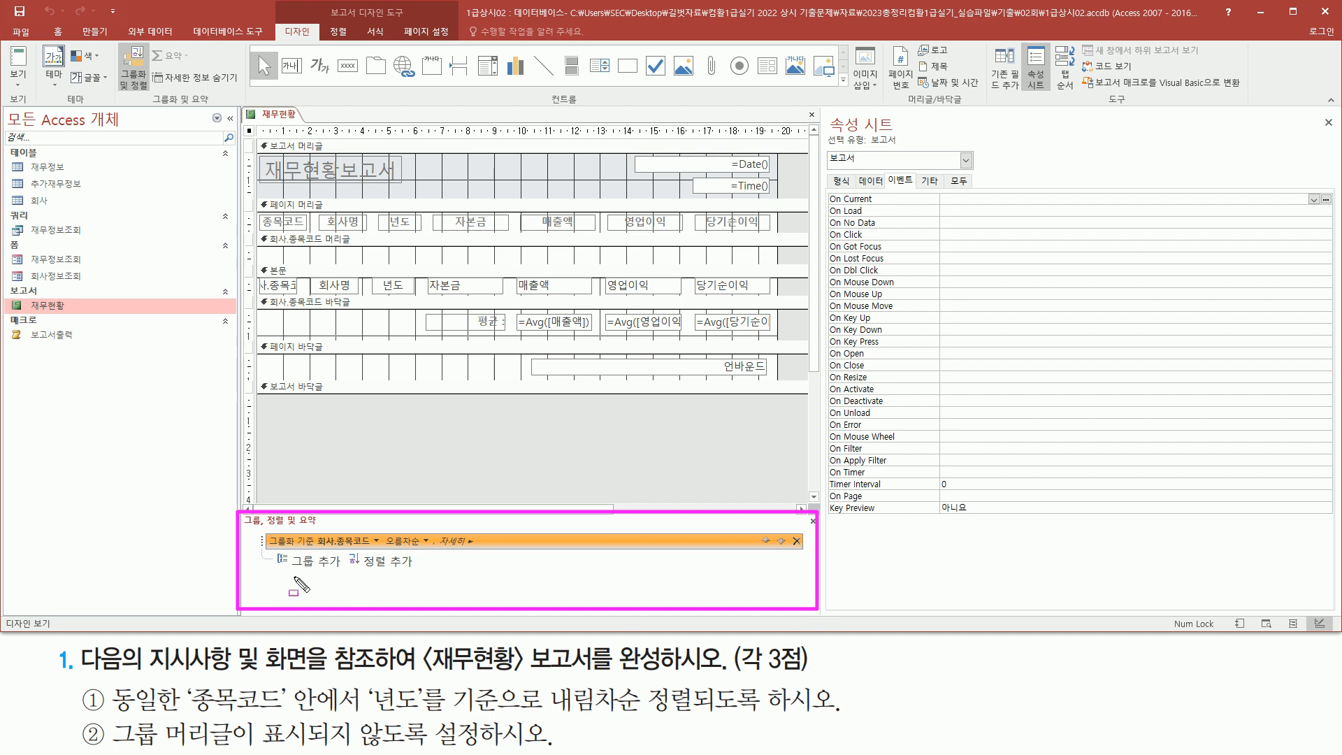
{"action": "left_click_drag", "start_coordinate": [264, 529], "coordinate": [380, 550]}
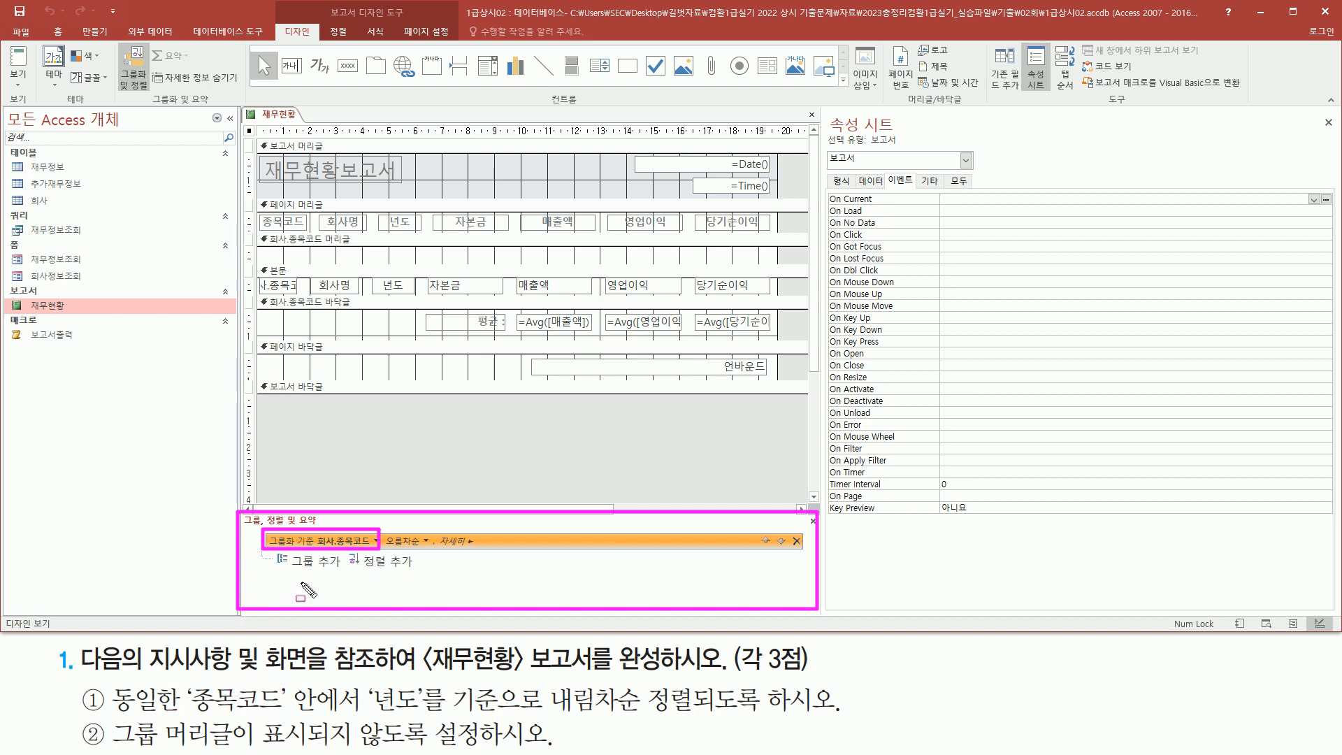
{"action": "left_click_drag", "start_coordinate": [181, 712], "coordinate": [727, 717]}
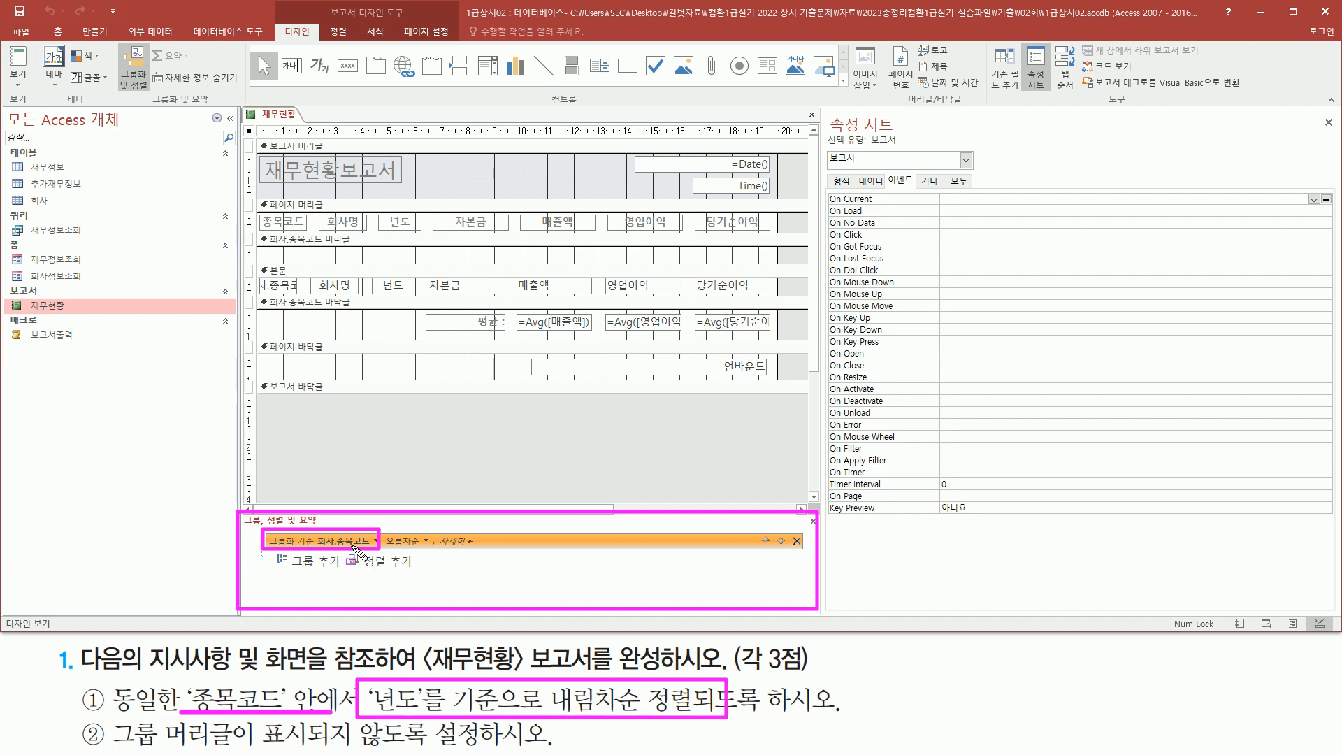
{"action": "left_click_drag", "start_coordinate": [351, 550], "coordinate": [428, 575]}
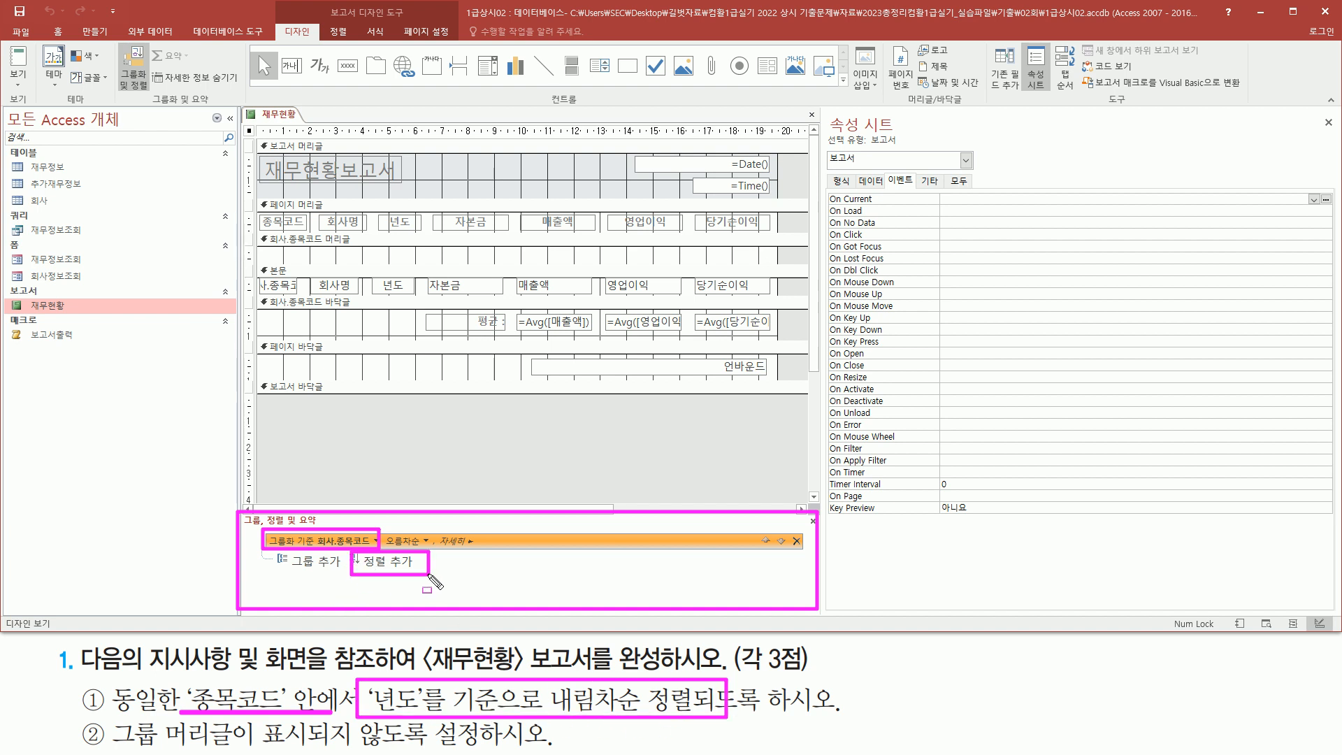
{"action": "key", "text": "Escape"}
{"action": "left_click", "coordinate": [405, 565]}
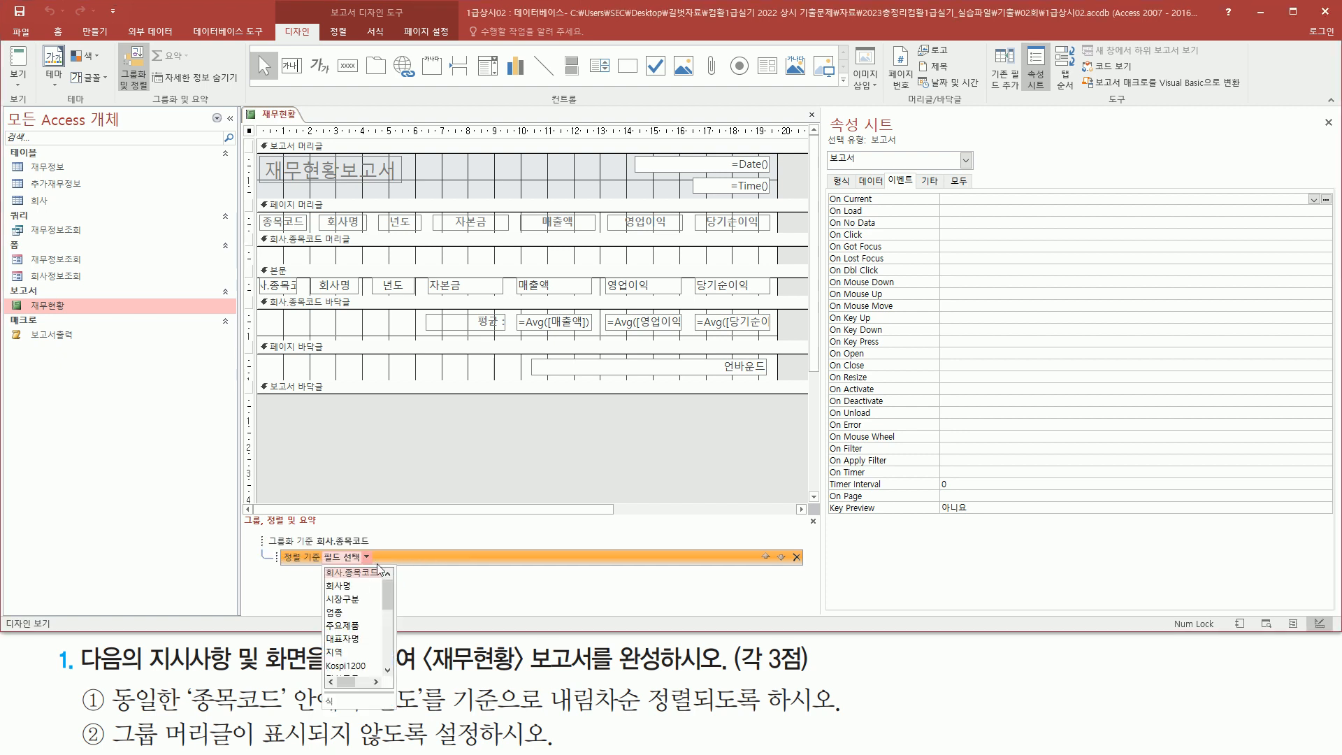
{"action": "left_click_drag", "start_coordinate": [389, 593], "coordinate": [390, 624]}
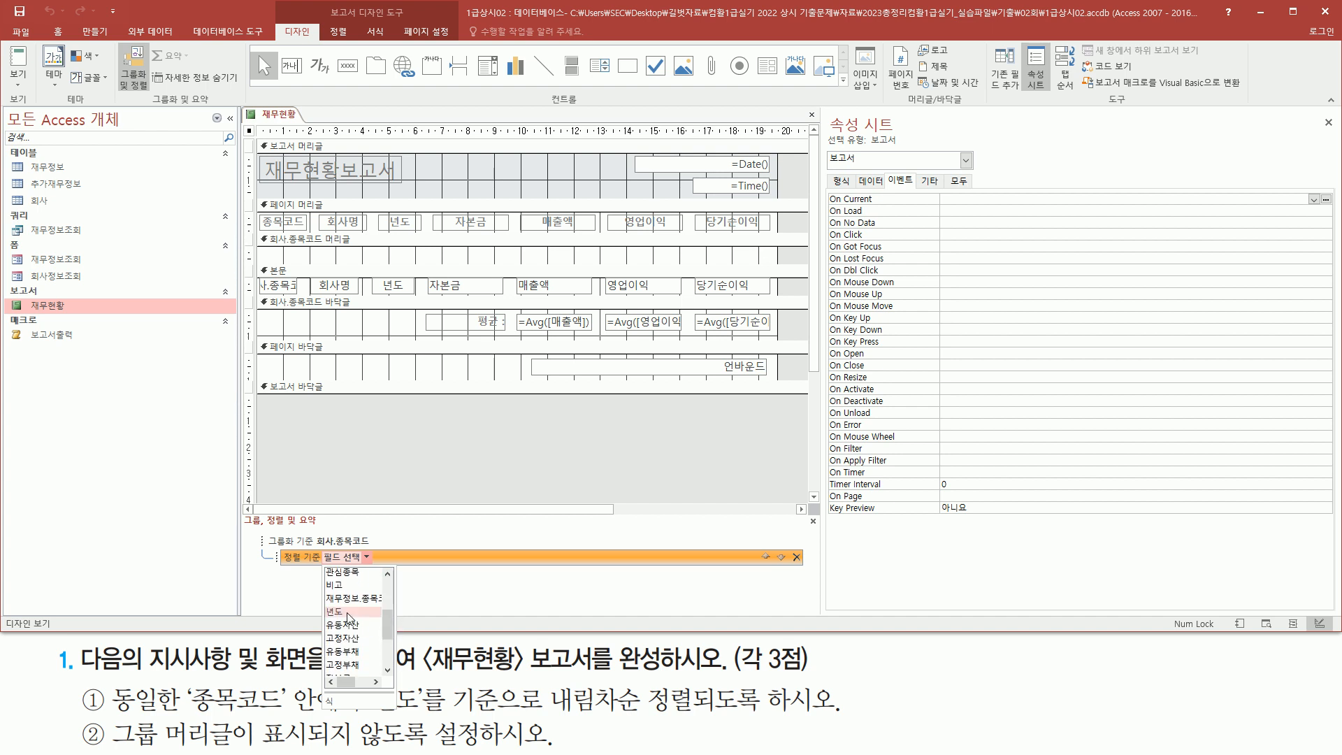
{"action": "left_click", "coordinate": [348, 614]}
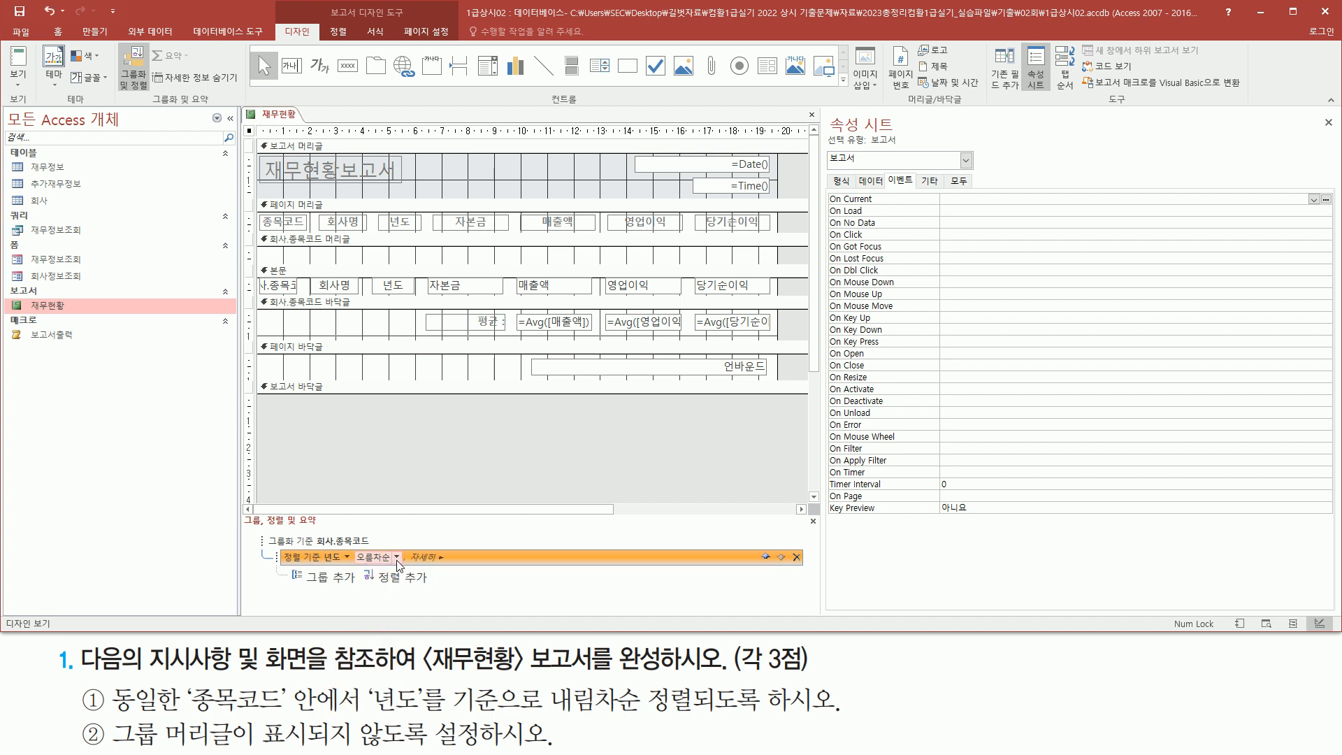
{"action": "left_click", "coordinate": [397, 557]}
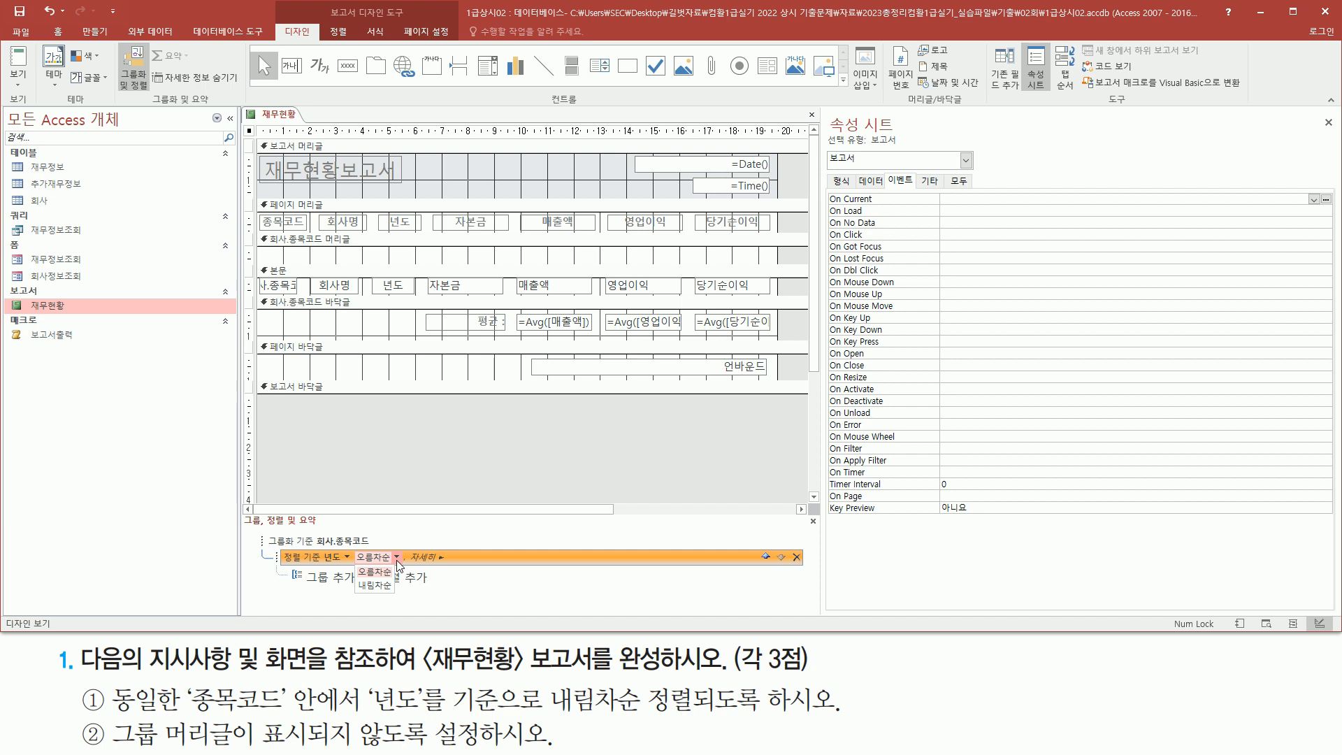
{"action": "left_click", "coordinate": [378, 586]}
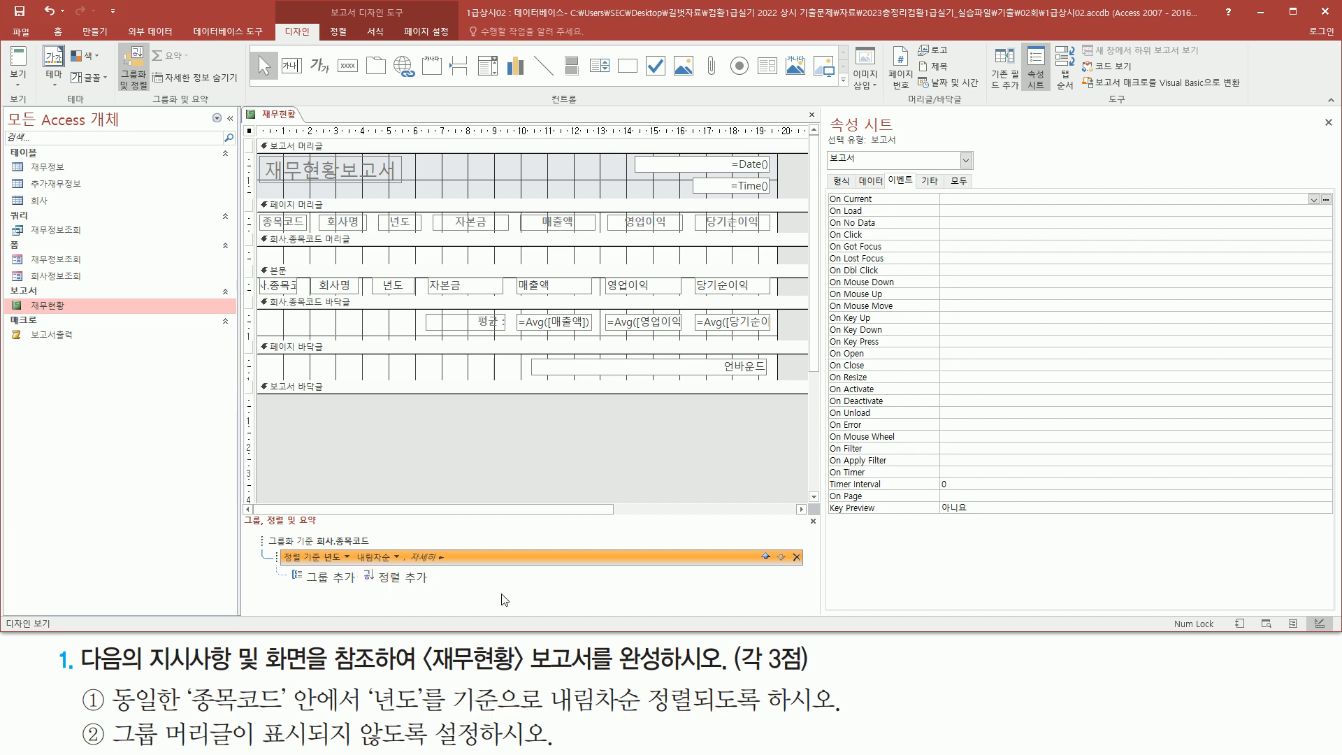
{"action": "left_click_drag", "start_coordinate": [279, 548], "coordinate": [407, 567]}
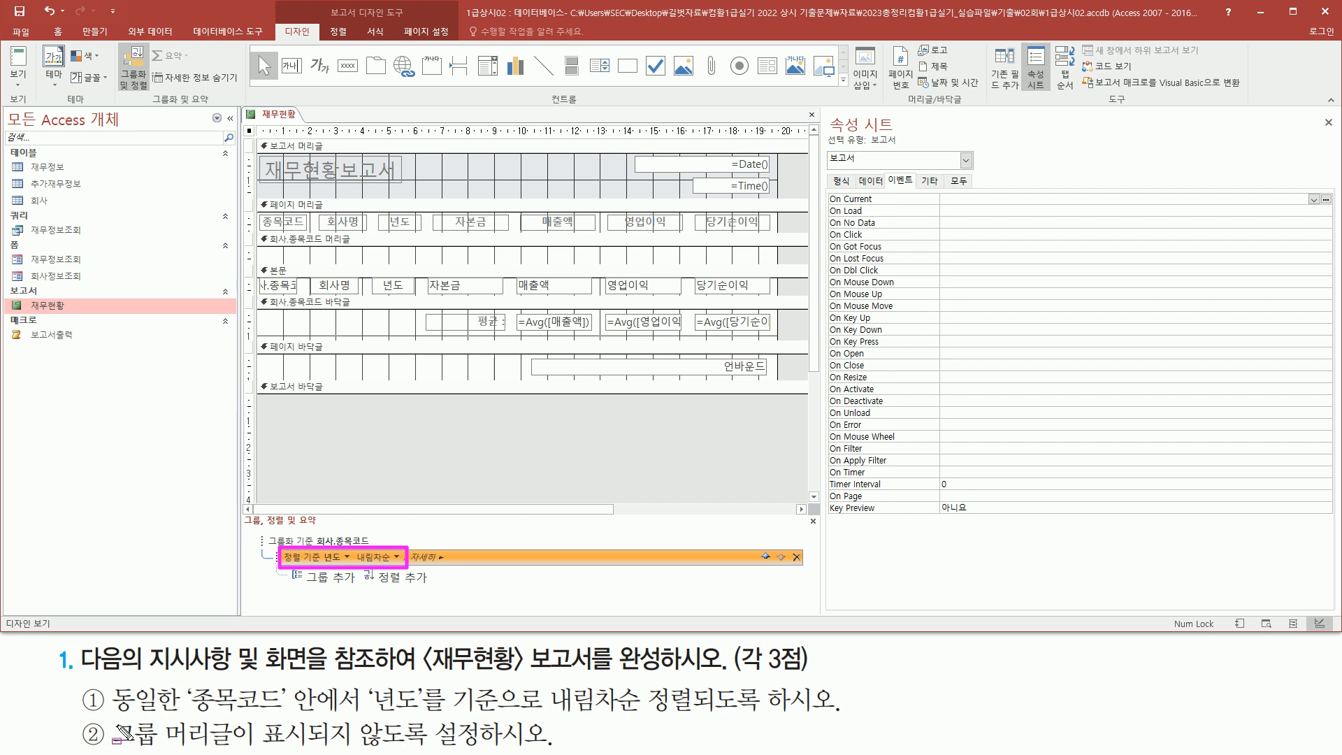
{"action": "mouse_move", "coordinate": [110, 721]}
{"action": "left_mouse_down"}
{"action": "mouse_move", "coordinate": [218, 749]}
{"action": "mouse_move", "coordinate": [560, 751]}
{"action": "left_mouse_up"}
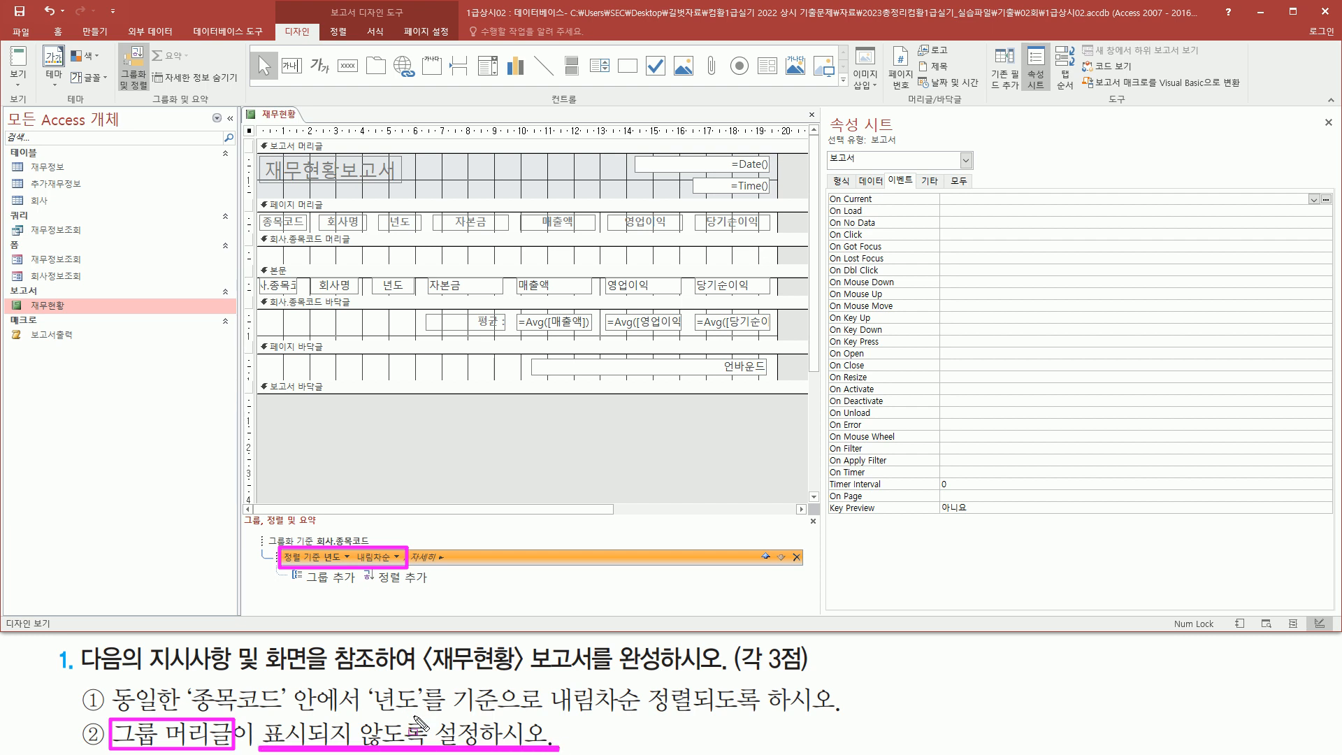
{"action": "key", "text": "Escape"}
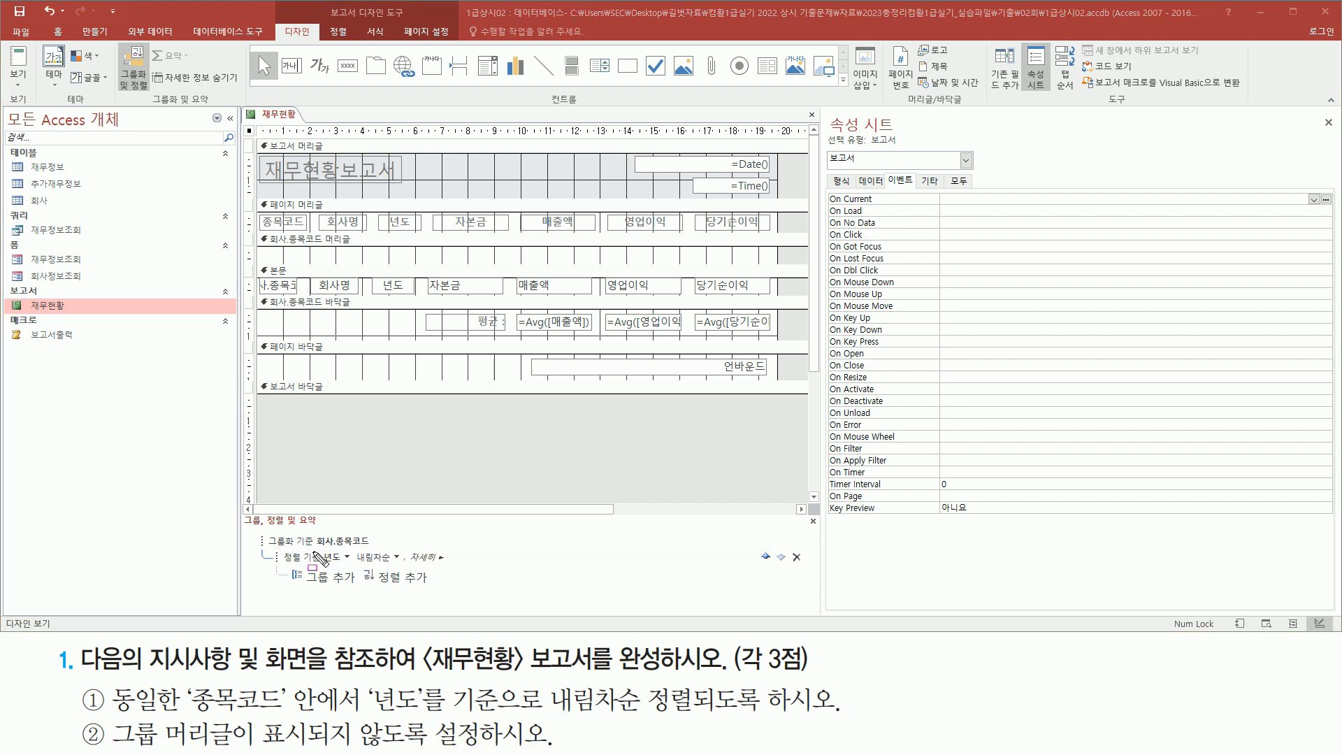
{"action": "left_click_drag", "start_coordinate": [313, 531], "coordinate": [377, 551]}
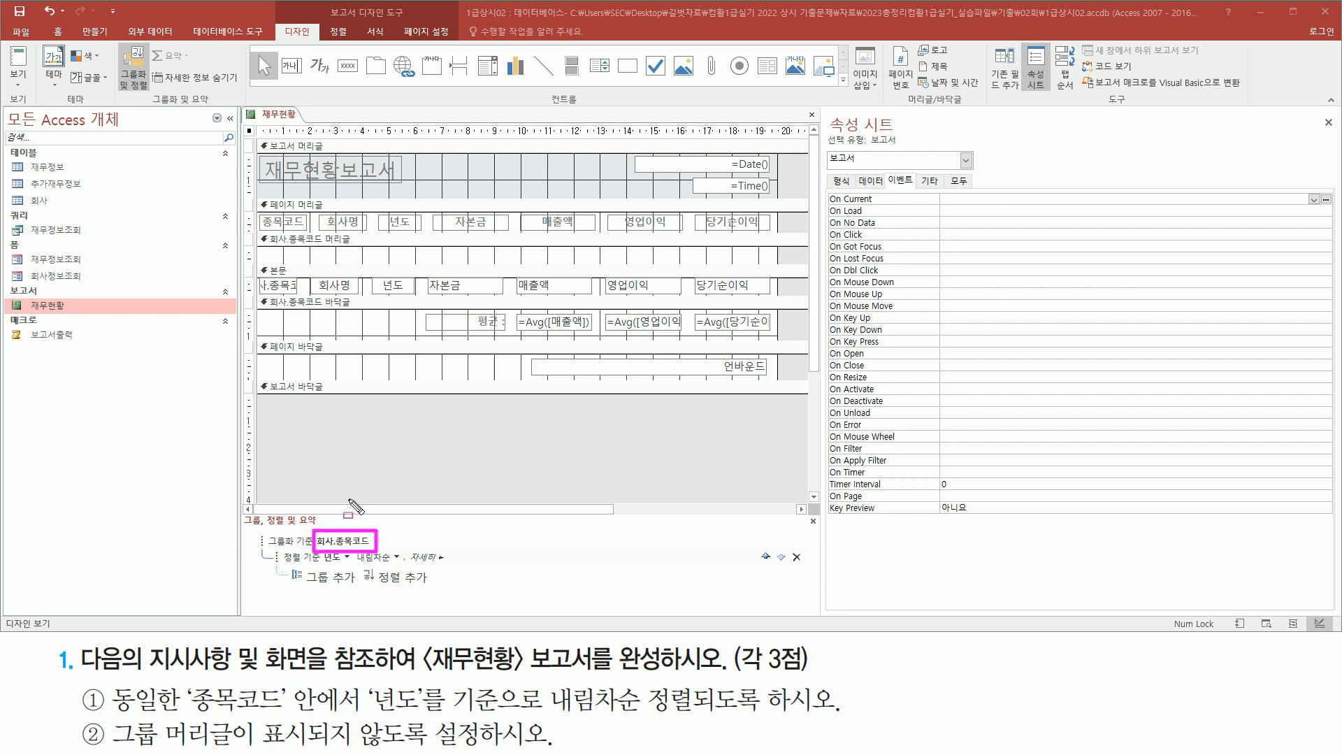
{"action": "mouse_move", "coordinate": [260, 232]}
{"action": "left_mouse_down"}
{"action": "mouse_move", "coordinate": [377, 265]}
{"action": "mouse_move", "coordinate": [782, 265]}
{"action": "left_mouse_up"}
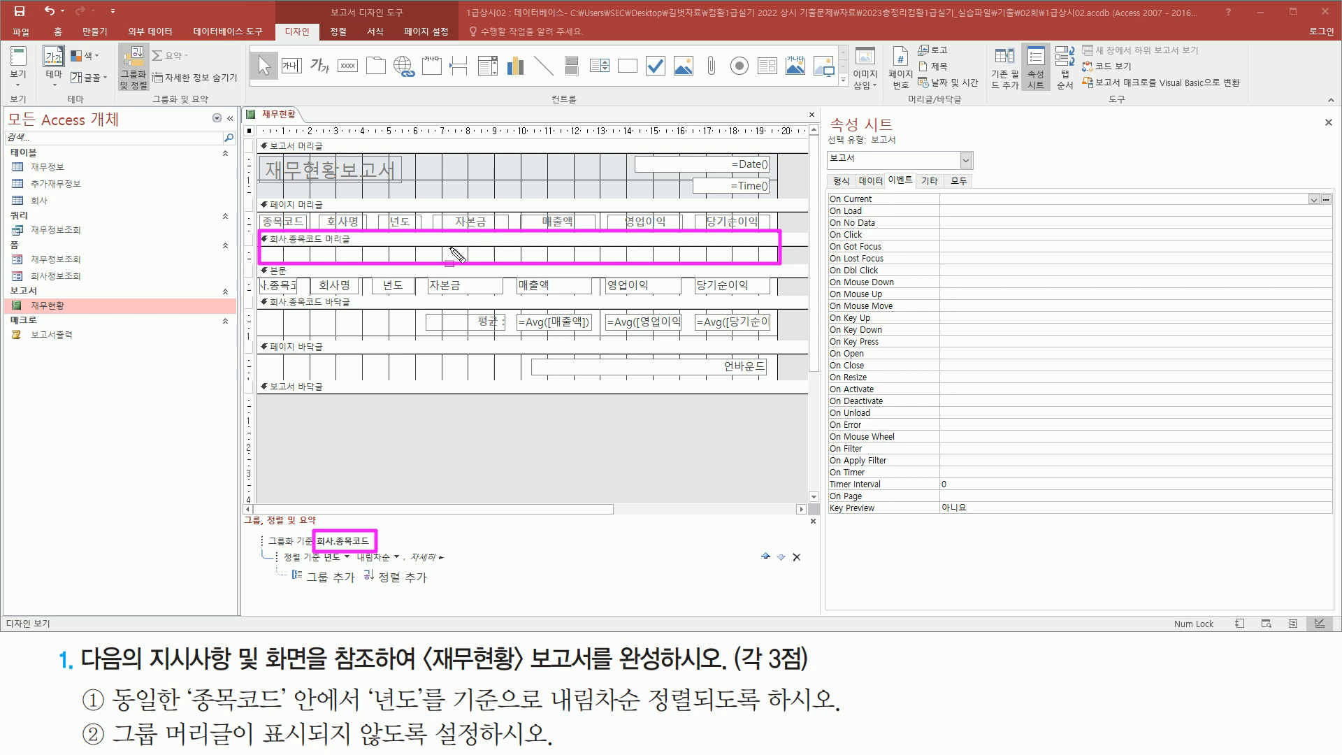
{"action": "left_click_drag", "start_coordinate": [112, 725], "coordinate": [235, 746]}
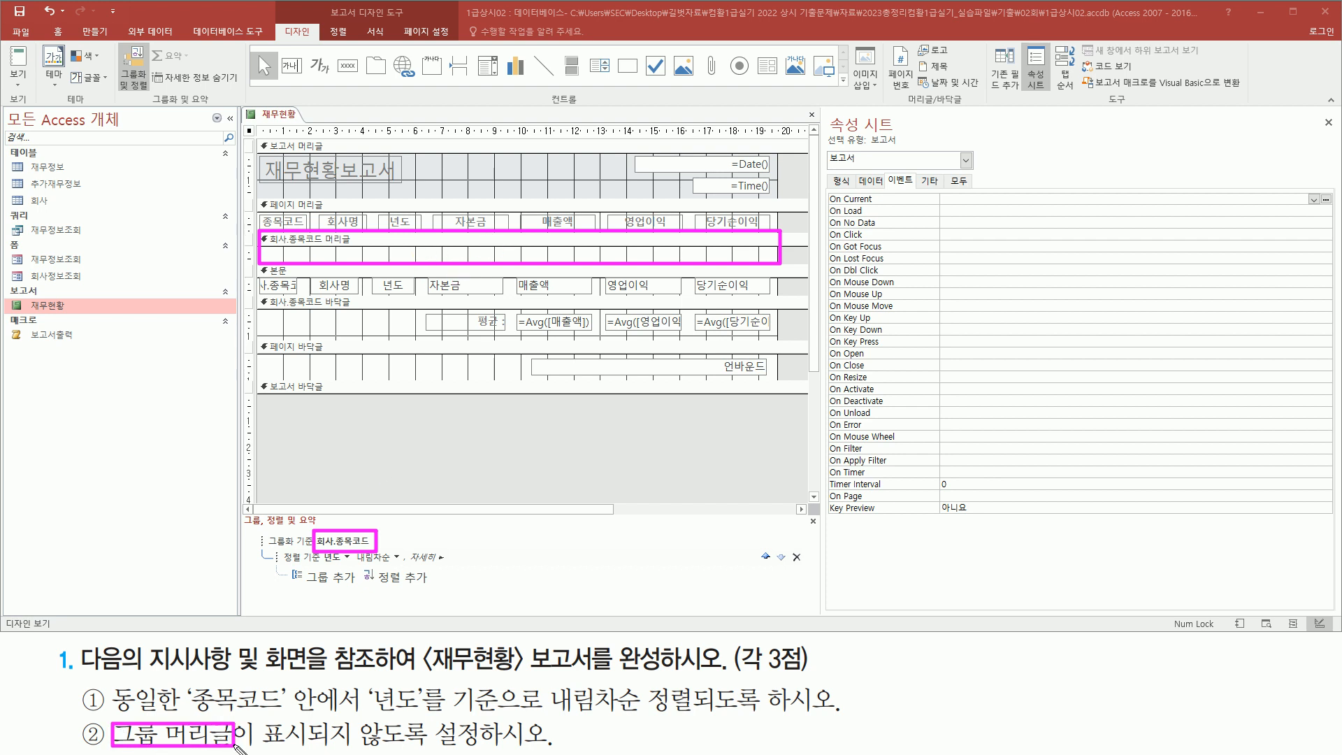
{"action": "key", "text": "Escape"}
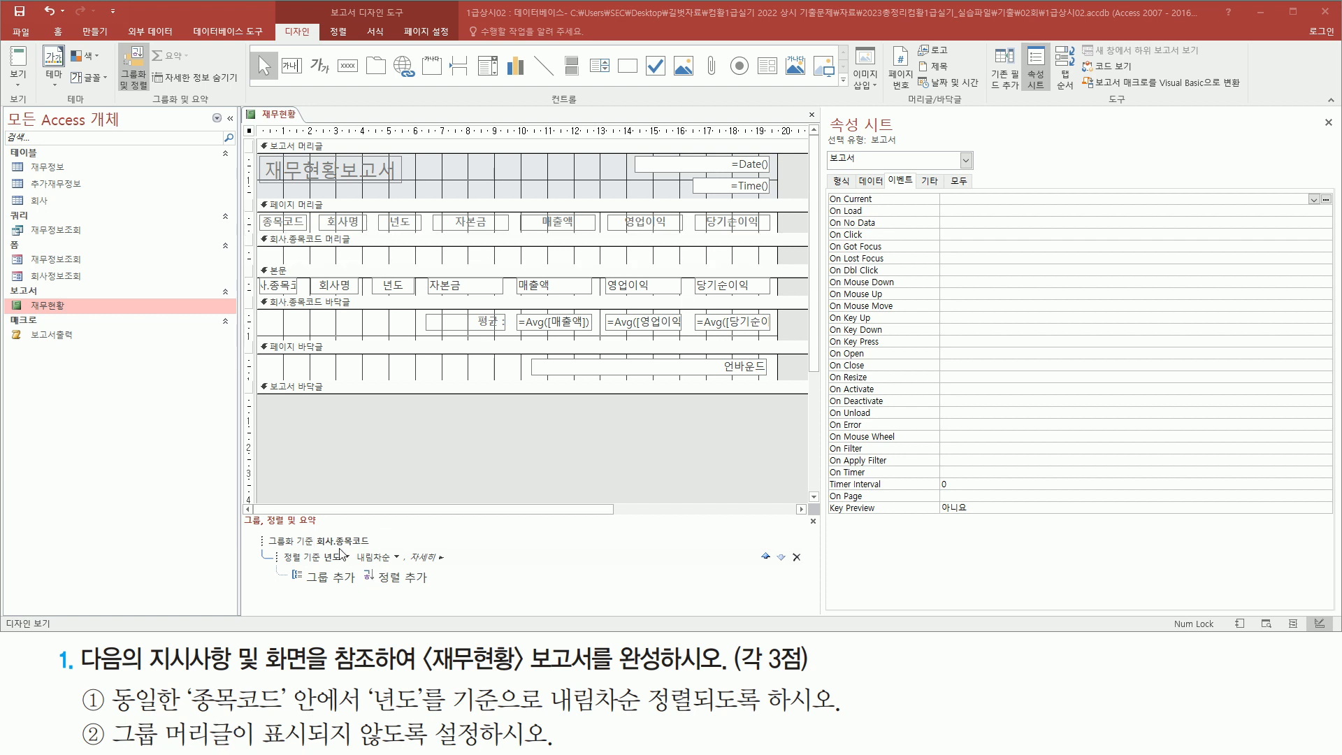
- Set the 회사.종목코드 group's header section to 머리글 구역 표시 안 함 so the group header is not shown
{"action": "left_click", "coordinate": [302, 542]}
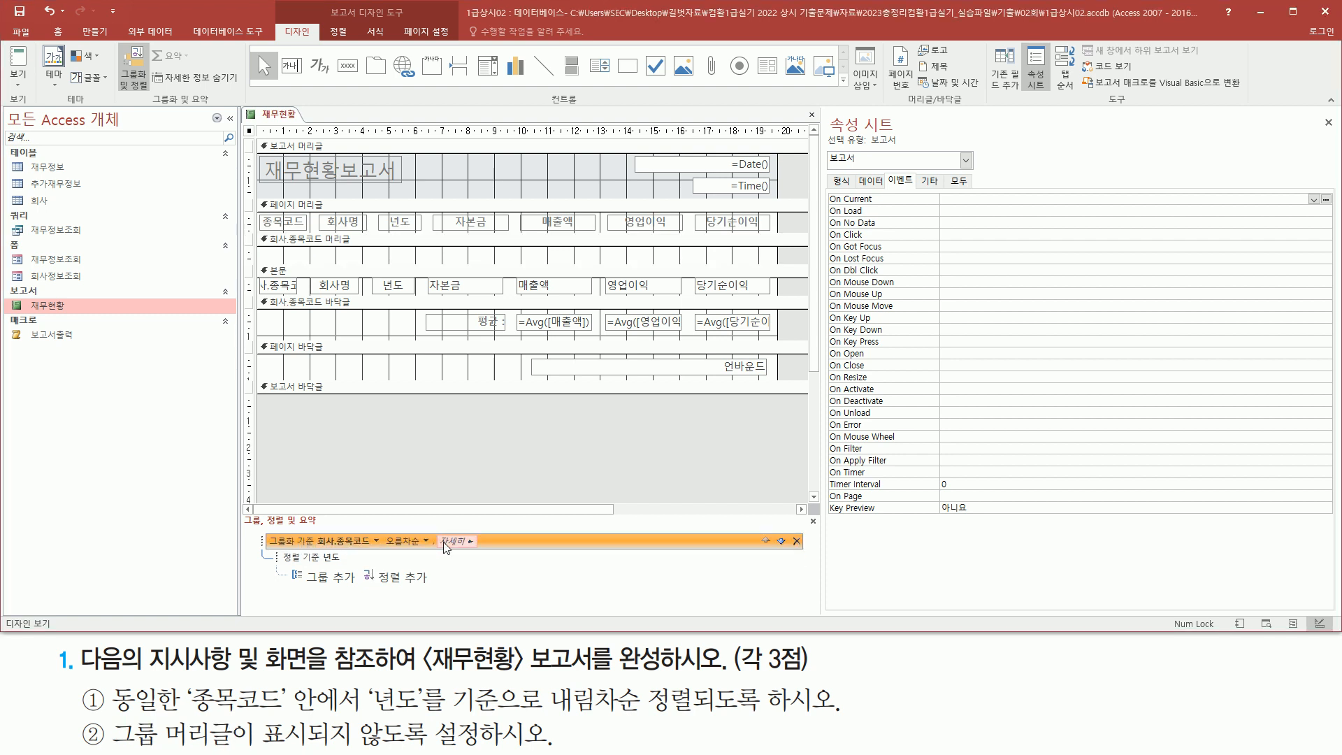
{"action": "key", "text": "ctrl+shift+d"}
{"action": "left_click_drag", "start_coordinate": [437, 532], "coordinate": [478, 550]}
{"action": "key", "text": "Escape"}
{"action": "left_click", "coordinate": [475, 543]}
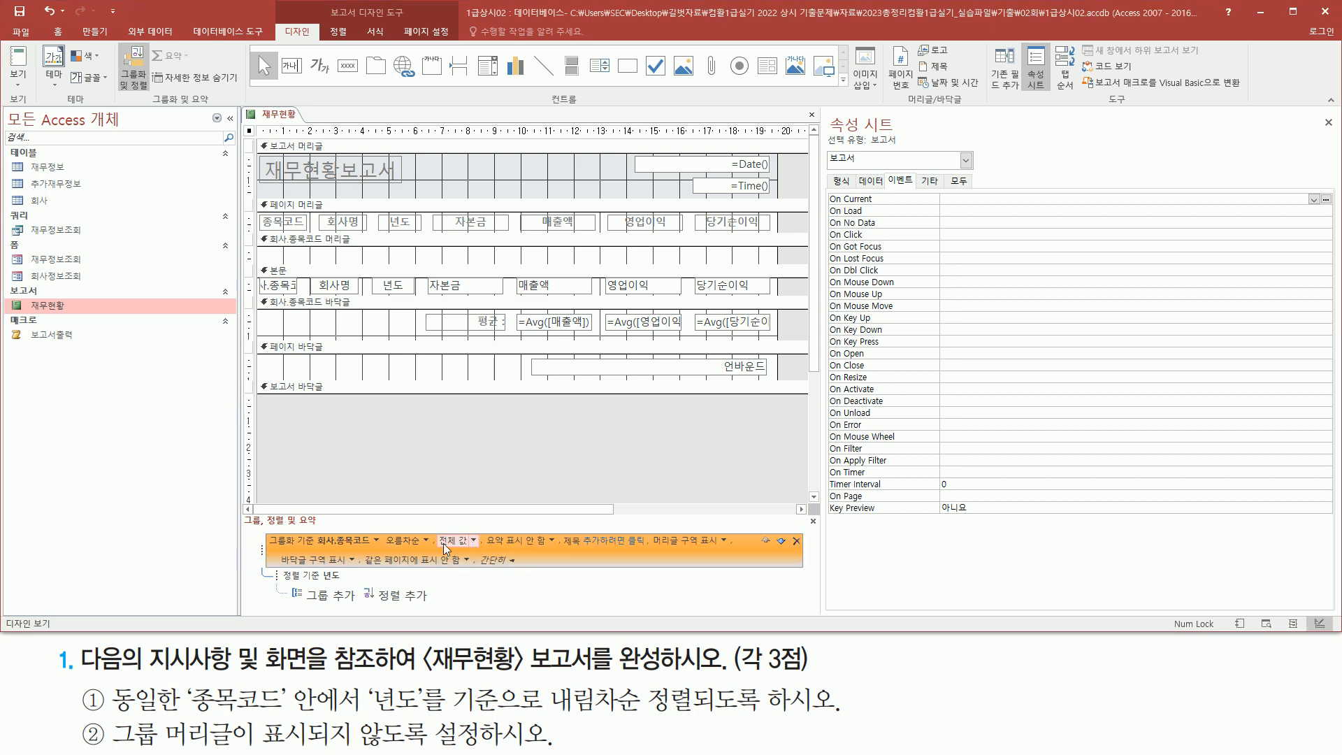
{"action": "left_click_drag", "start_coordinate": [484, 547], "coordinate": [723, 549]}
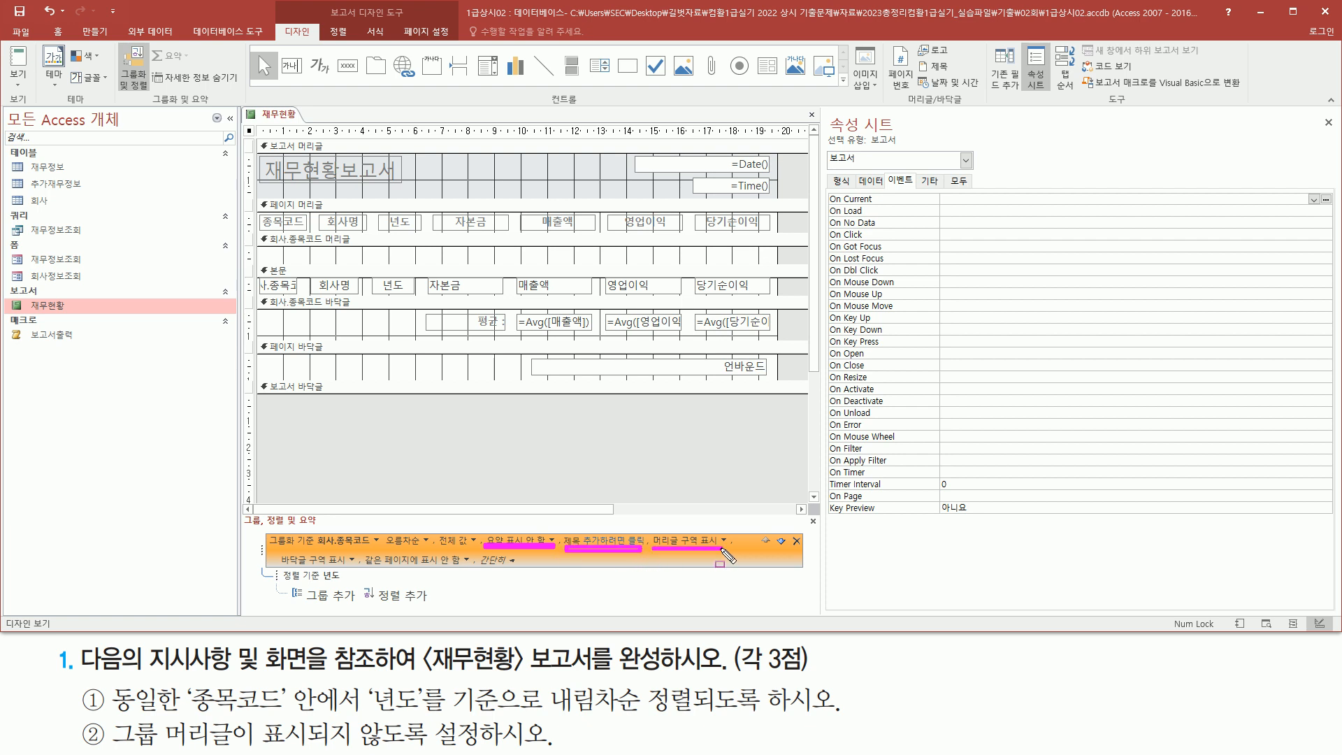
{"action": "left_click_drag", "start_coordinate": [282, 567], "coordinate": [523, 571]}
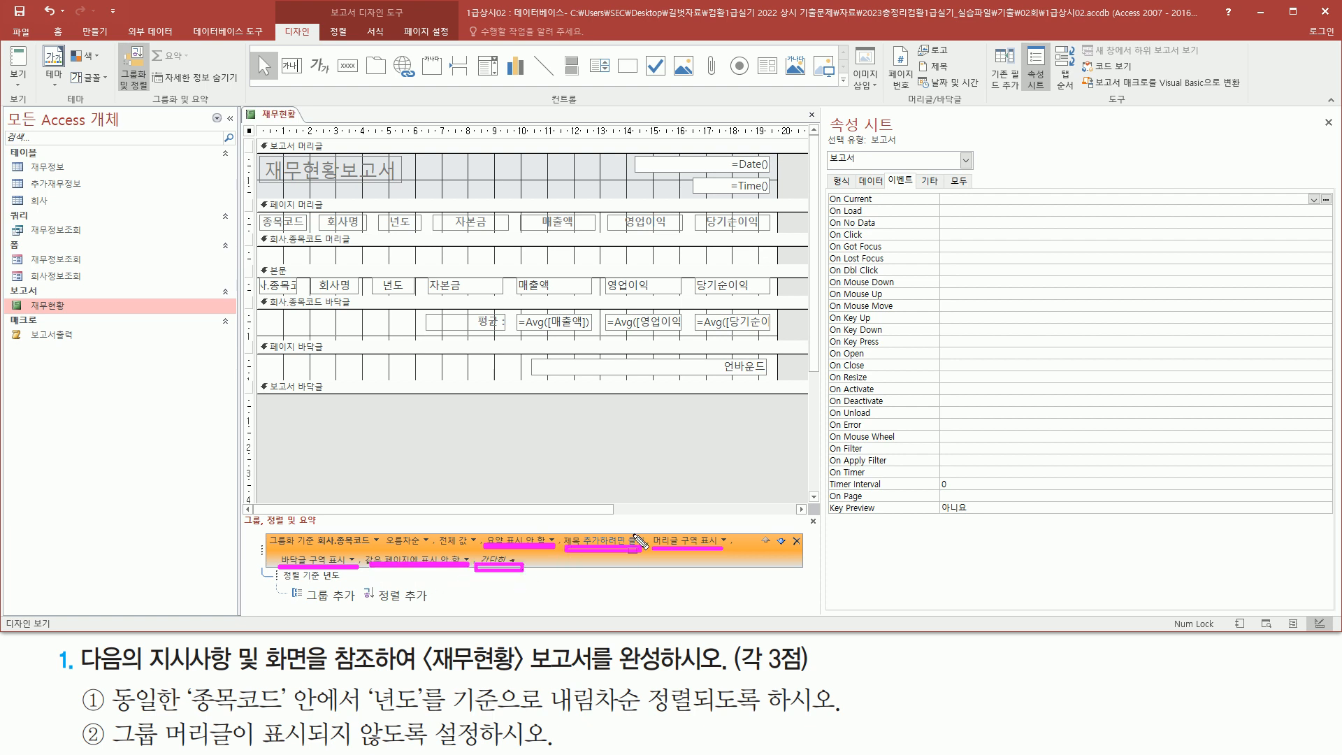
{"action": "left_click_drag", "start_coordinate": [651, 528], "coordinate": [726, 549]}
{"action": "left_click", "coordinate": [723, 540]}
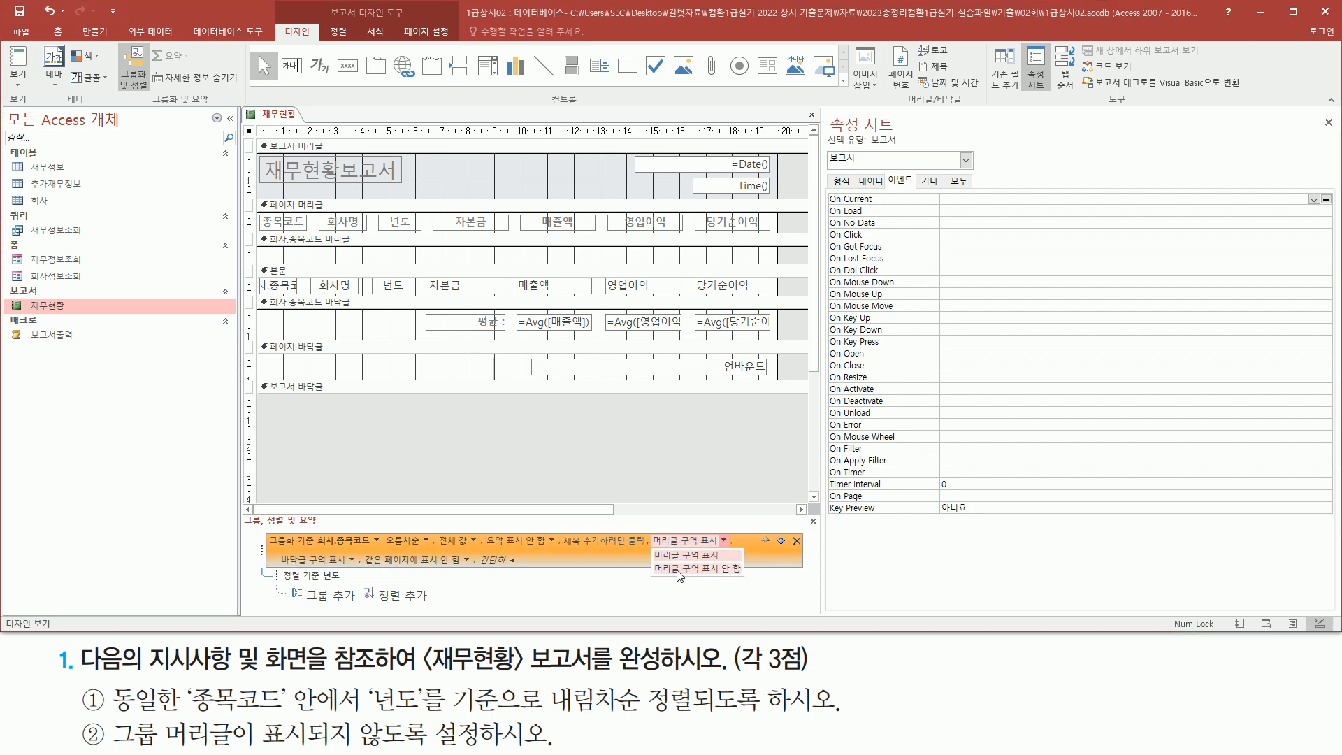
{"action": "left_click", "coordinate": [735, 568]}
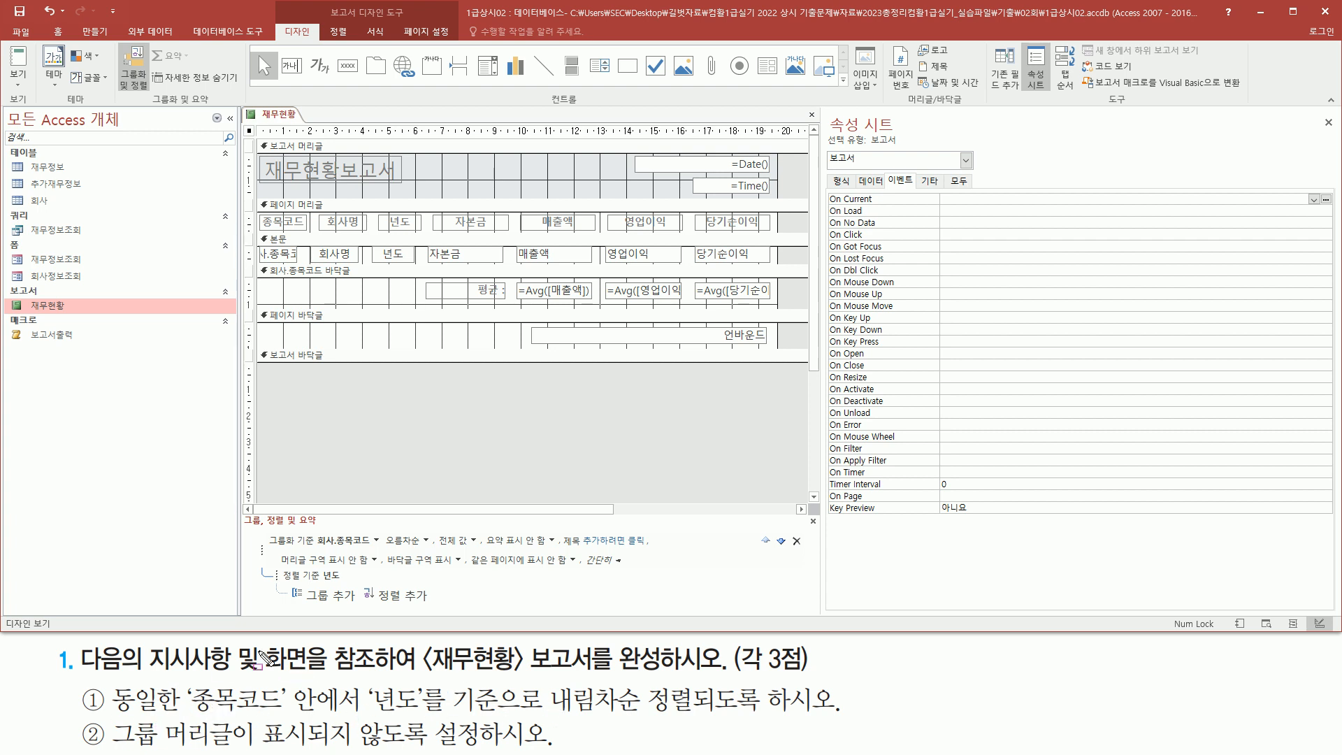
- Close the grouping and sorting settings (그룹, 정렬 및 요약) of the report
{"action": "left_click_drag", "start_coordinate": [241, 514], "coordinate": [821, 599]}
{"action": "key", "text": "Escape"}
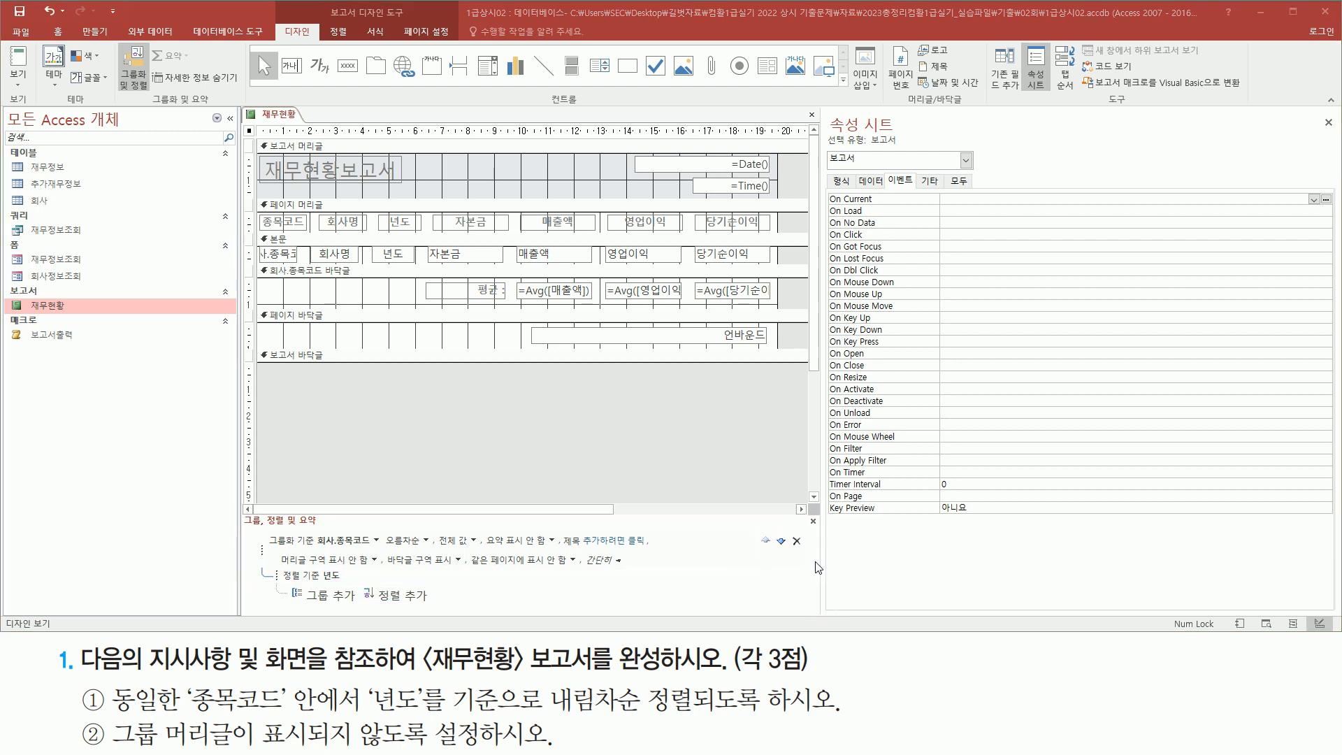
{"action": "left_click", "coordinate": [812, 522]}
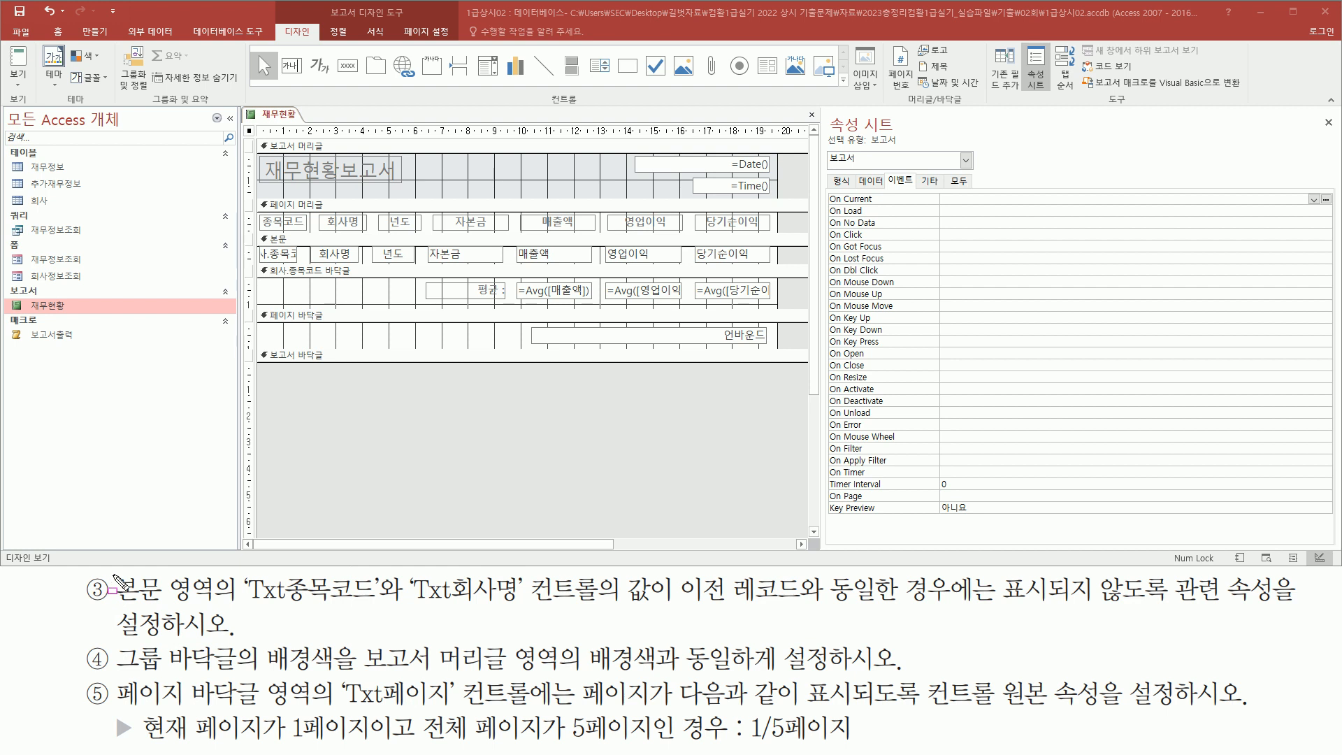
{"action": "left_click_drag", "start_coordinate": [114, 586], "coordinate": [220, 605]}
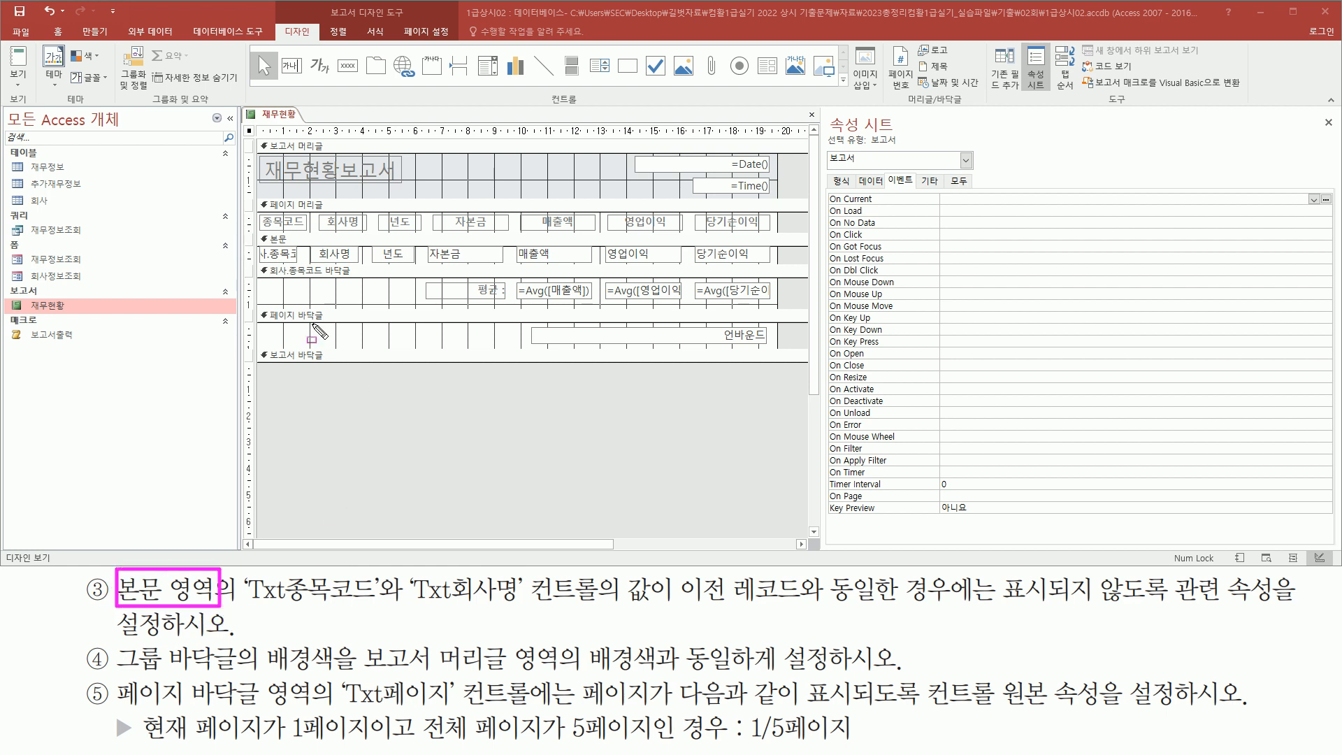
{"action": "left_click_drag", "start_coordinate": [252, 234], "coordinate": [790, 270]}
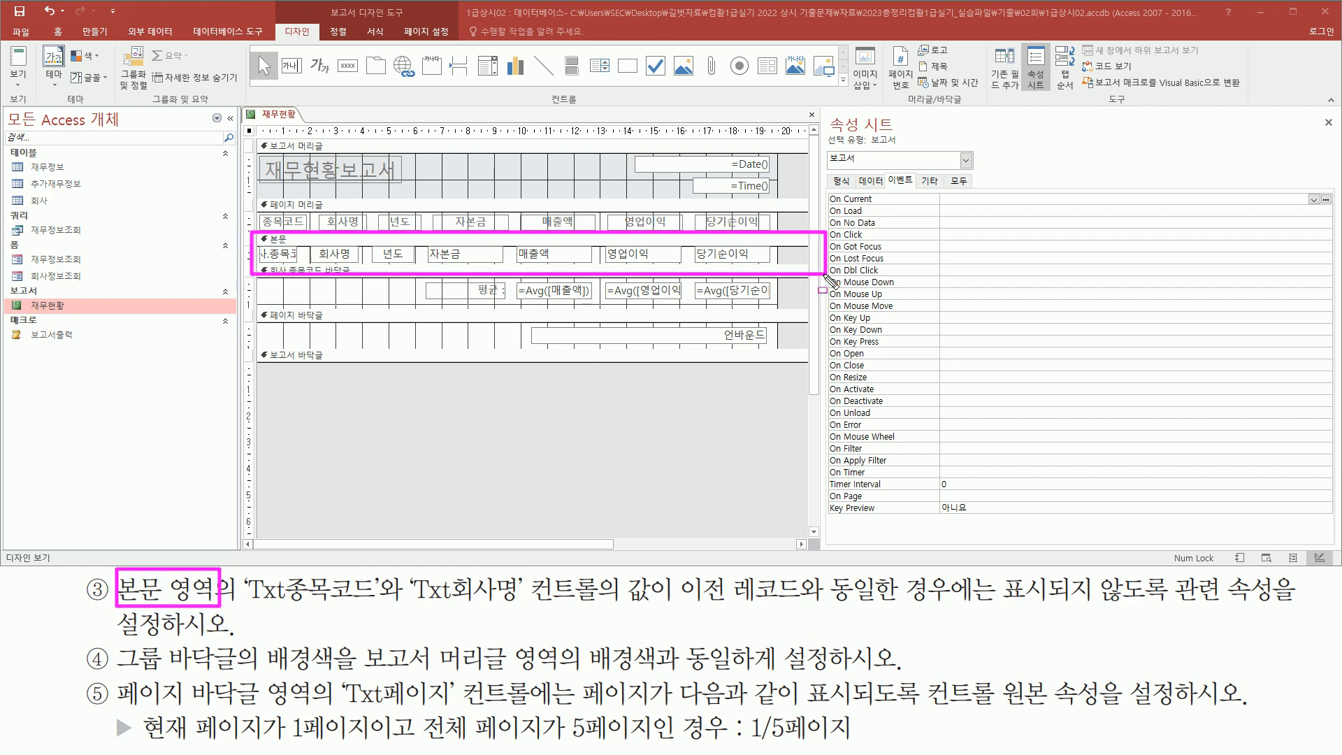
{"action": "left_click_drag", "start_coordinate": [243, 606], "coordinate": [539, 601]}
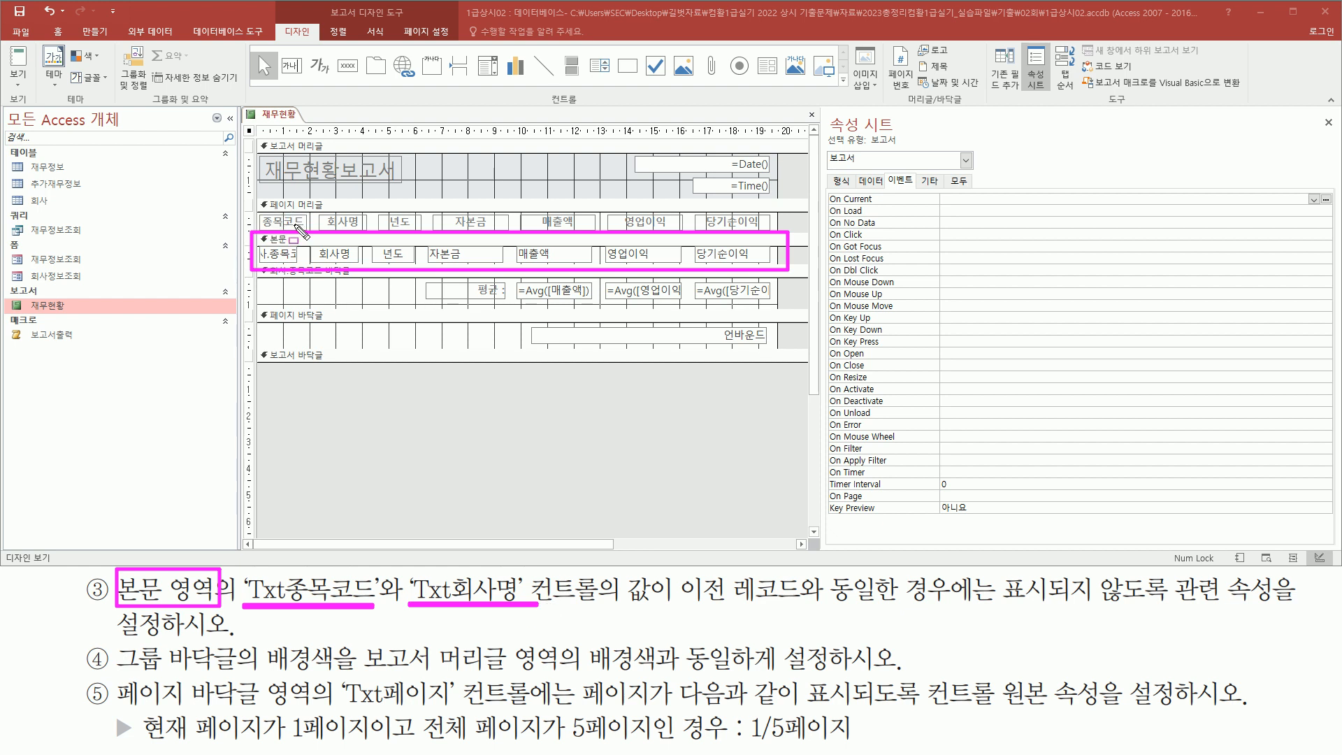
{"action": "left_click_drag", "start_coordinate": [258, 246], "coordinate": [294, 263]}
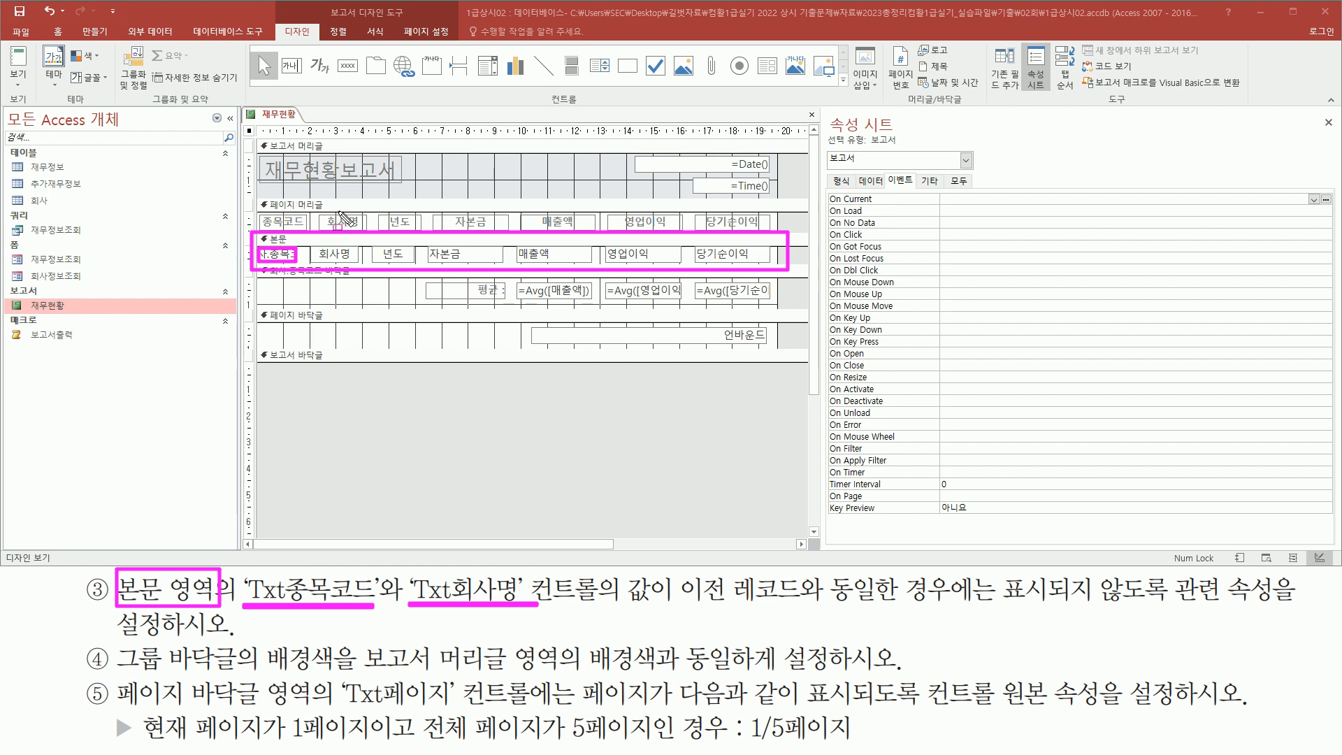
{"action": "left_click_drag", "start_coordinate": [312, 248], "coordinate": [362, 264]}
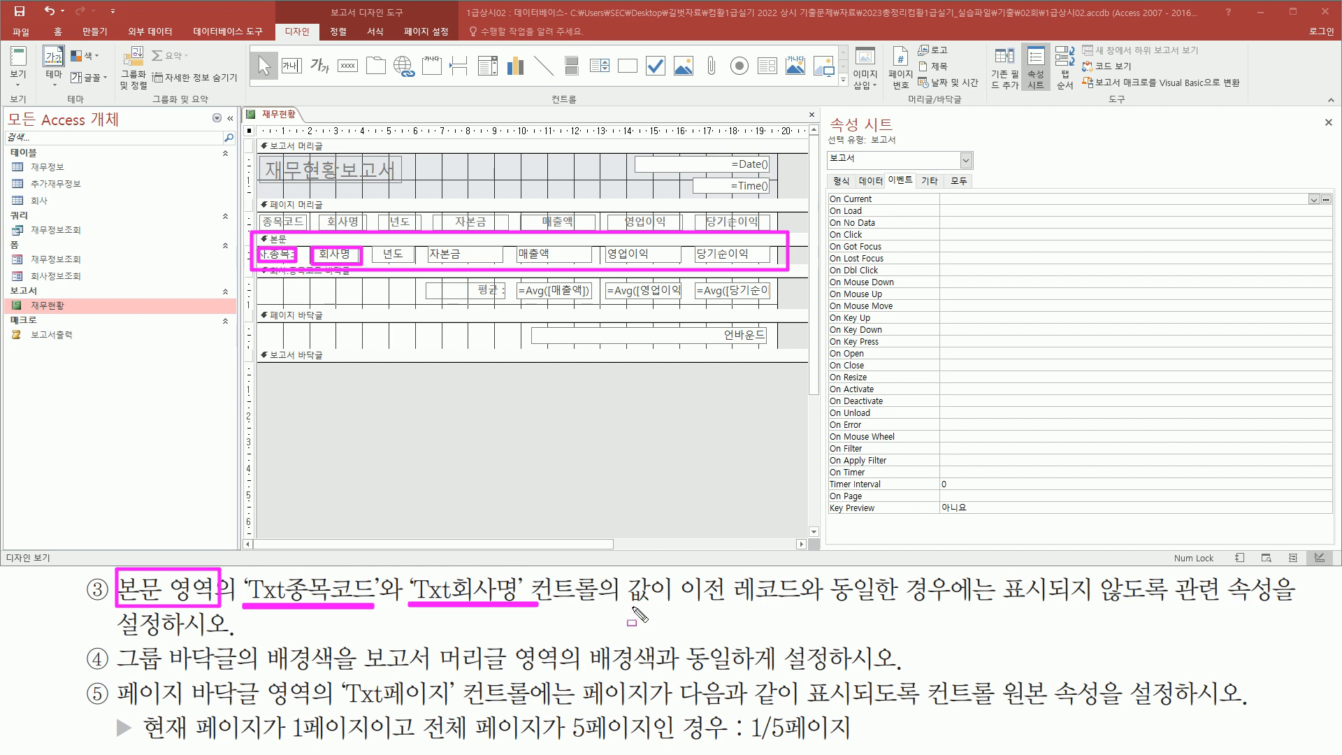
{"action": "left_click_drag", "start_coordinate": [680, 608], "coordinate": [1175, 610]}
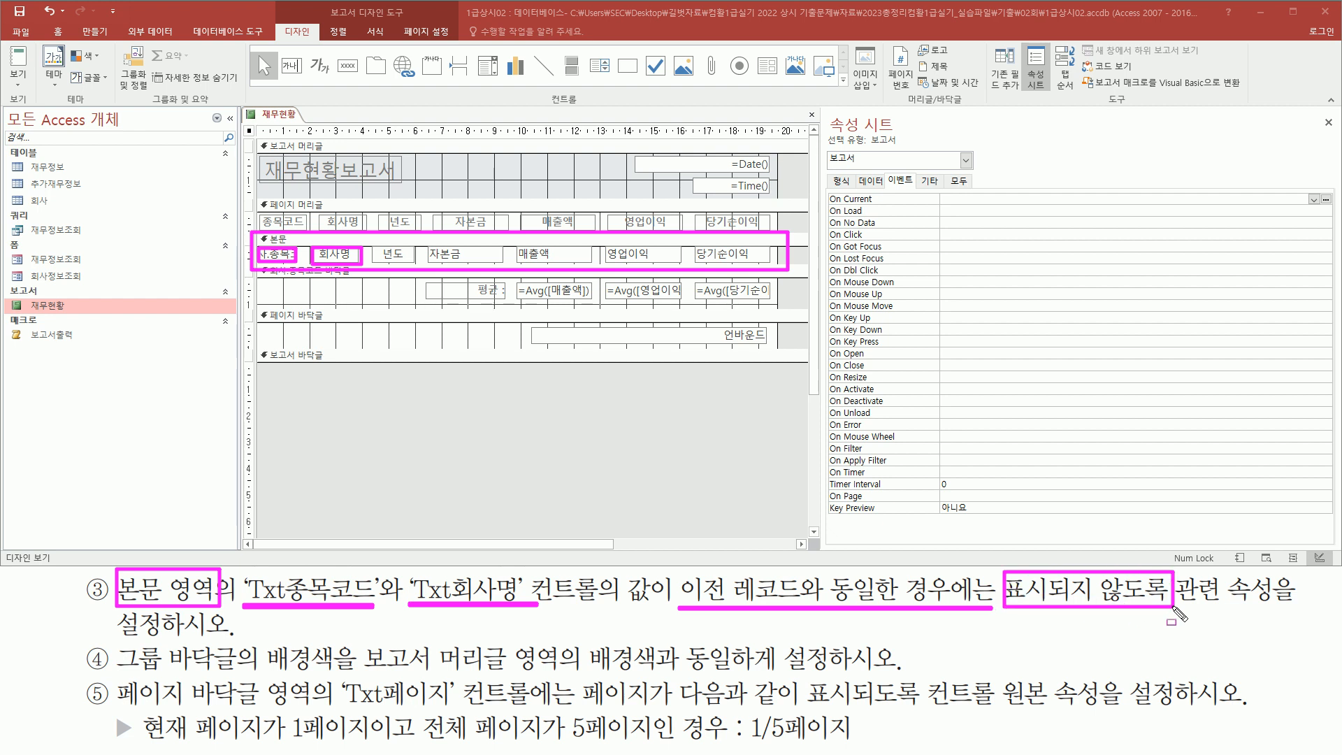
{"action": "key", "text": "Escape"}
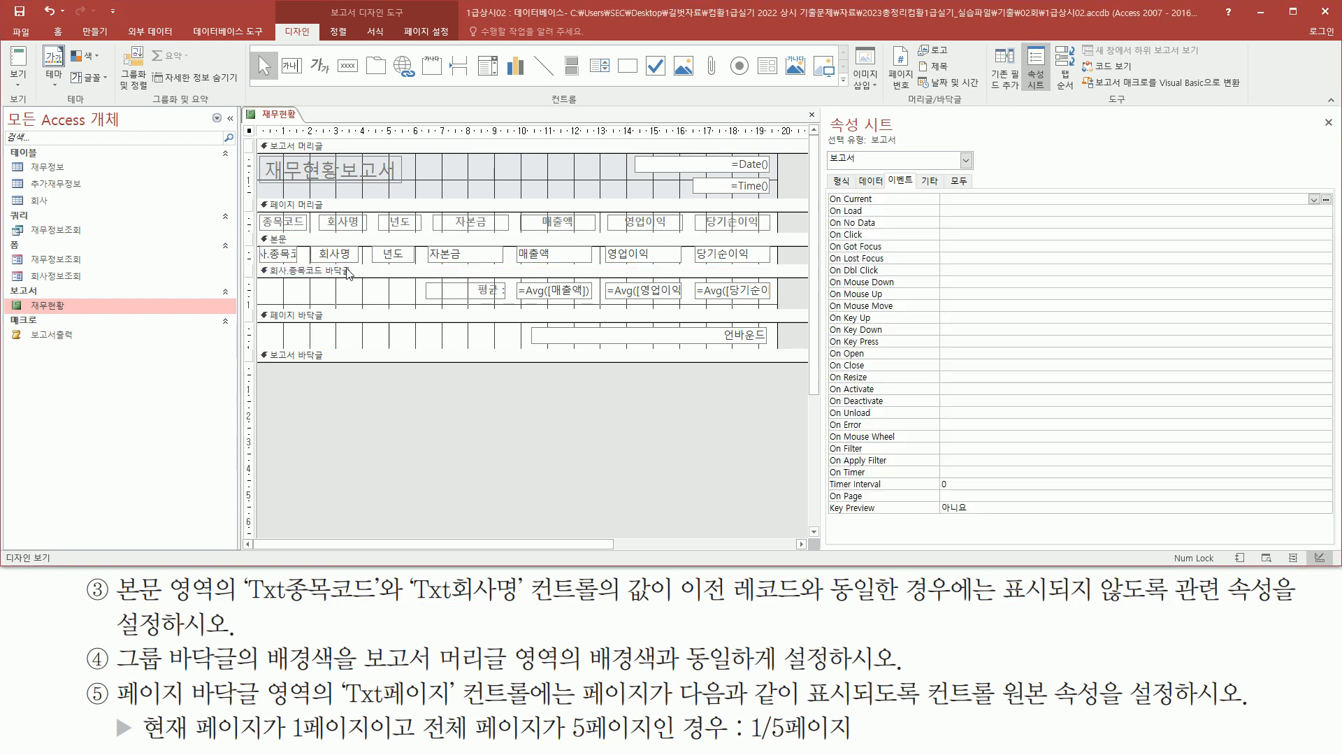
- Examine the 종목코드 and 회사명 values across records in the report's print preview and return to Design view
{"action": "left_click", "coordinate": [19, 81]}
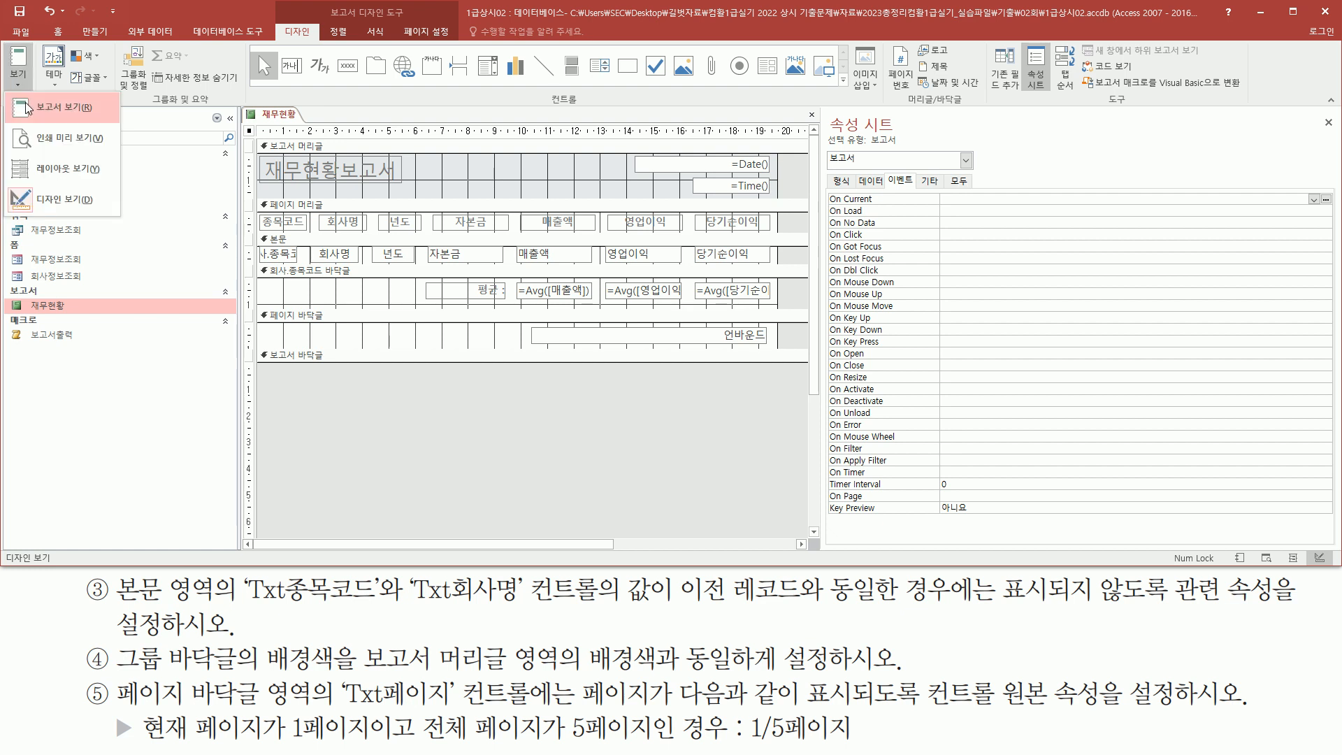
{"action": "left_click", "coordinate": [35, 128]}
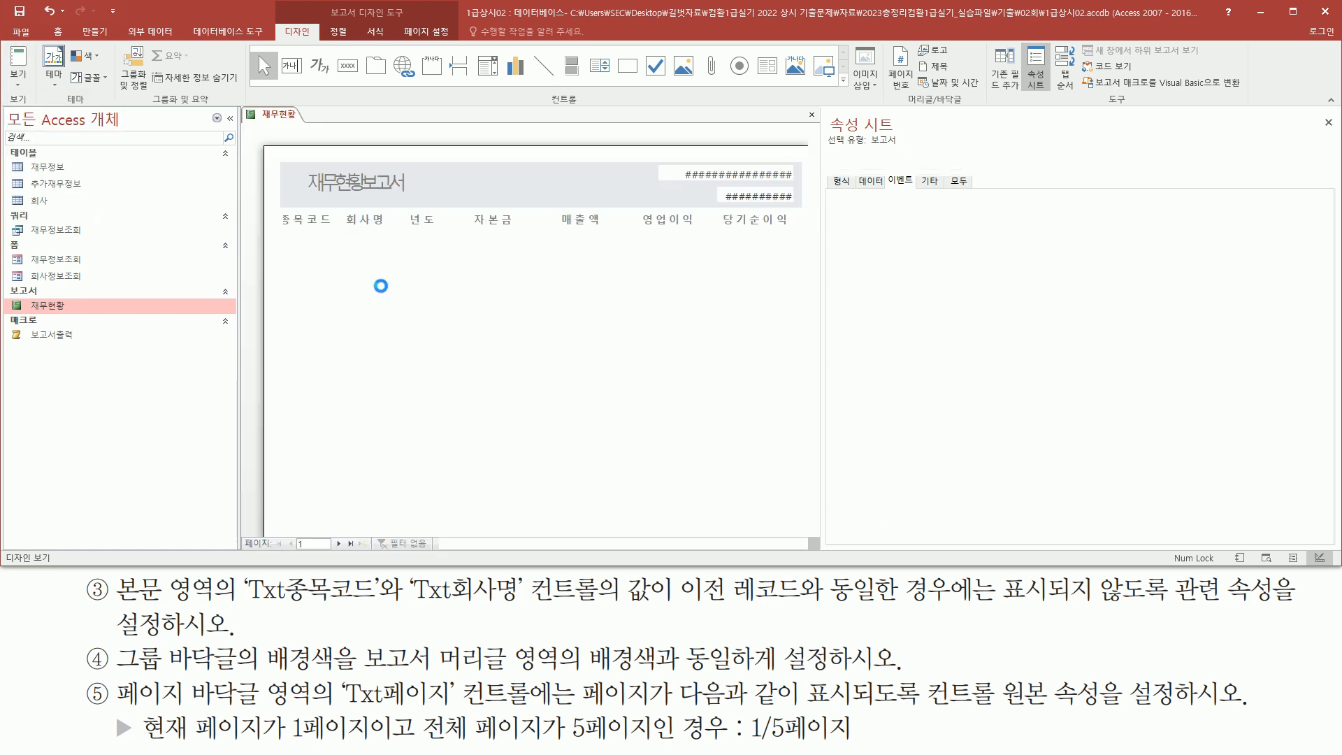
{"action": "key", "text": "ctrl+2"}
{"action": "left_click_drag", "start_coordinate": [287, 230], "coordinate": [315, 288]}
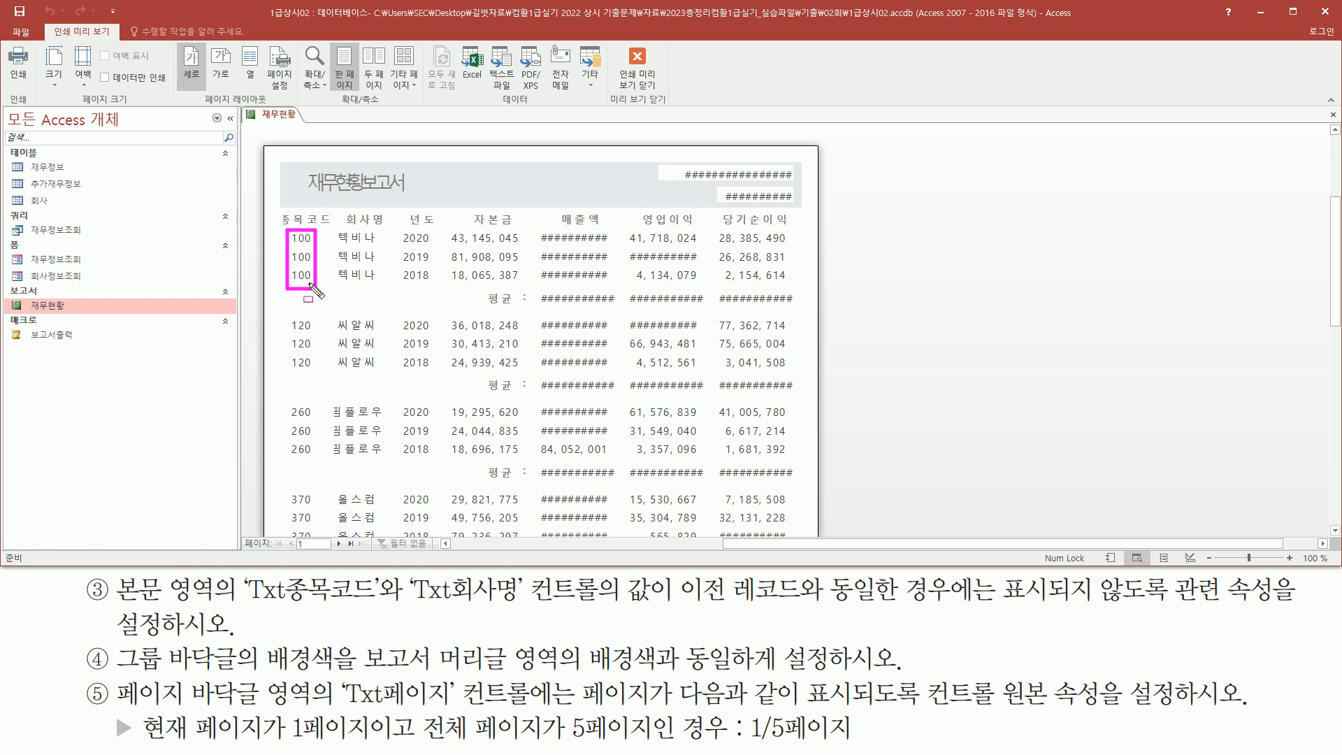
{"action": "left_click_drag", "start_coordinate": [285, 316], "coordinate": [320, 378]}
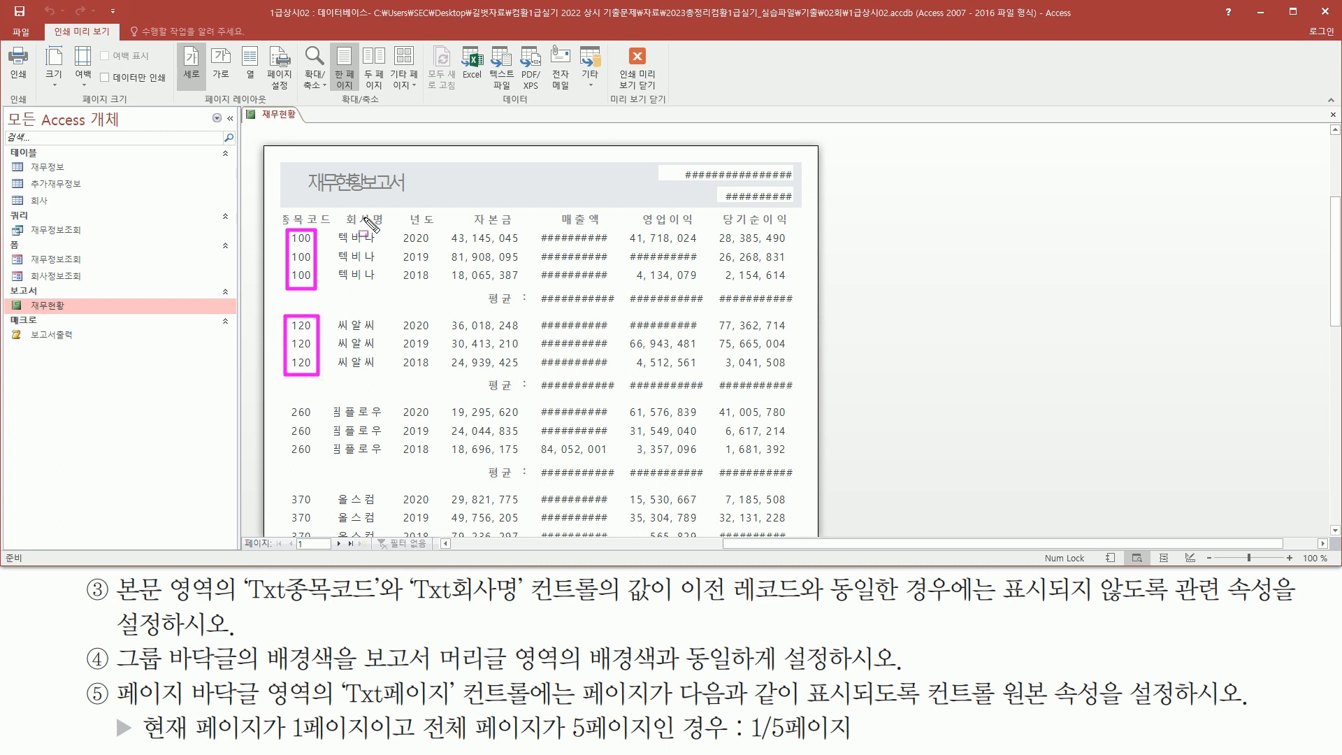
{"action": "mouse_move", "coordinate": [333, 228]}
{"action": "left_mouse_down"}
{"action": "mouse_move", "coordinate": [382, 286]}
{"action": "mouse_move", "coordinate": [363, 353]}
{"action": "mouse_move", "coordinate": [382, 373]}
{"action": "left_mouse_up"}
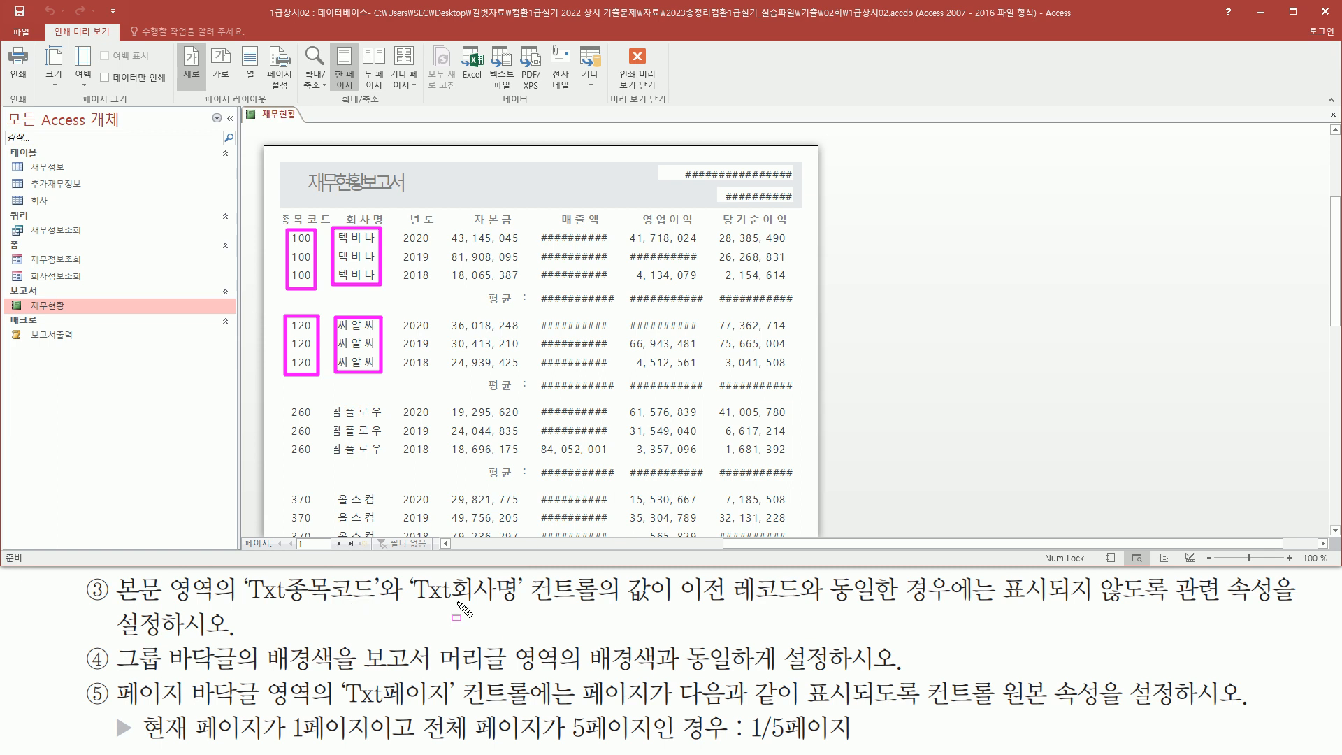
{"action": "left_click_drag", "start_coordinate": [671, 609], "coordinate": [1201, 608]}
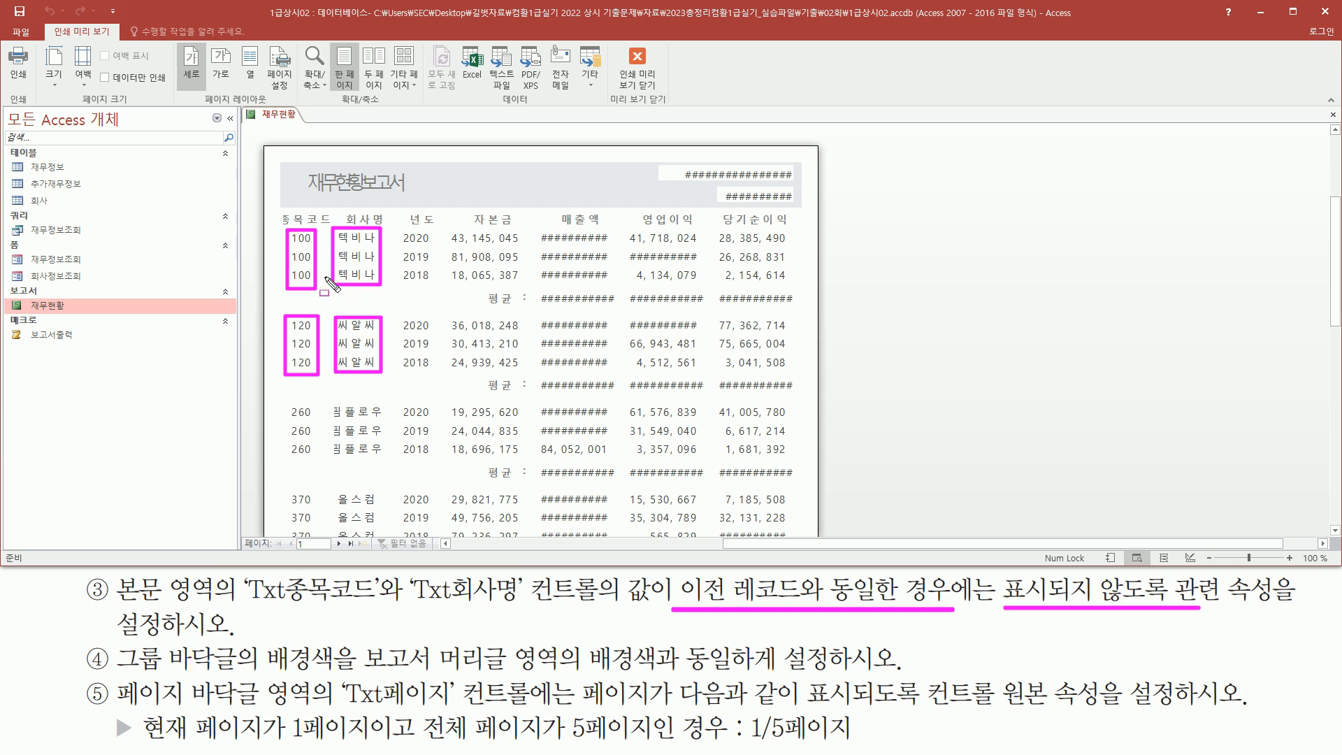
{"action": "left_click_drag", "start_coordinate": [612, 42], "coordinate": [673, 97]}
{"action": "left_click", "coordinate": [637, 67]}
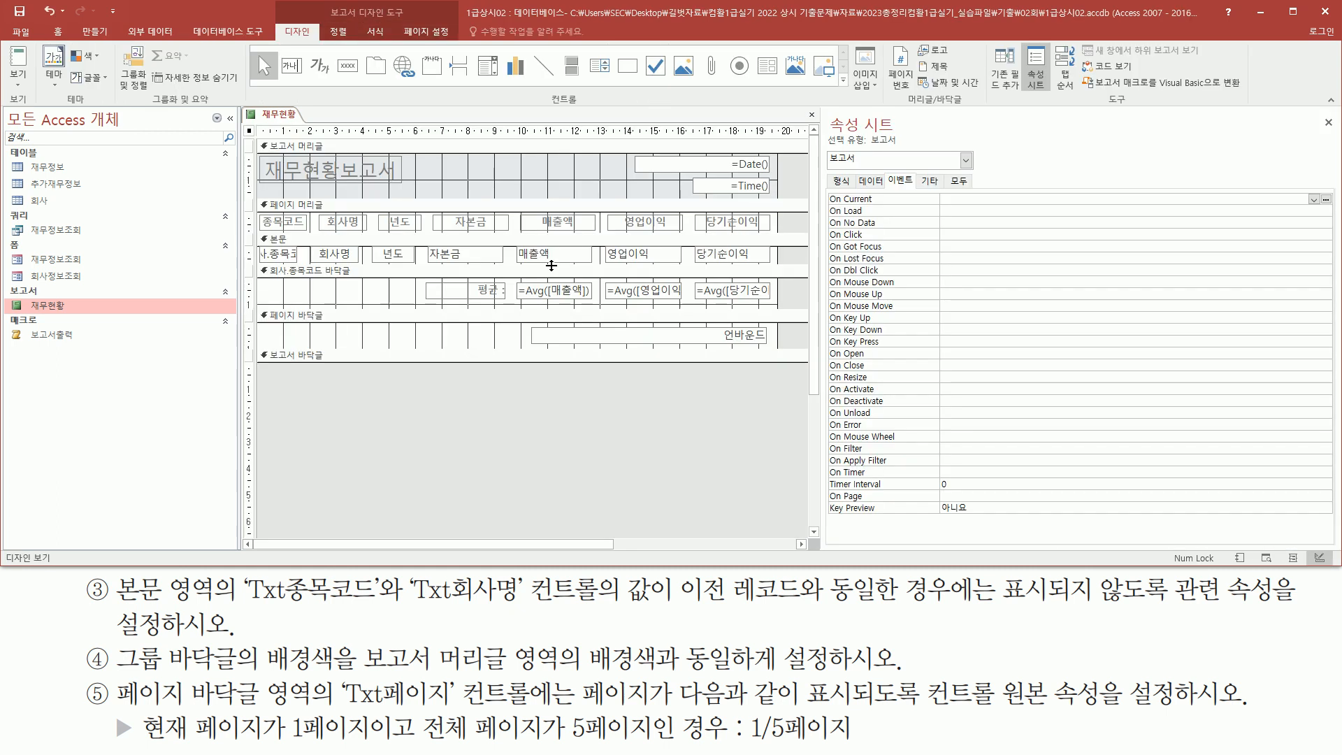
- Check the control names of the 종목코드 and 회사명 text boxes in the 본문 section
{"action": "left_click", "coordinate": [279, 255]}
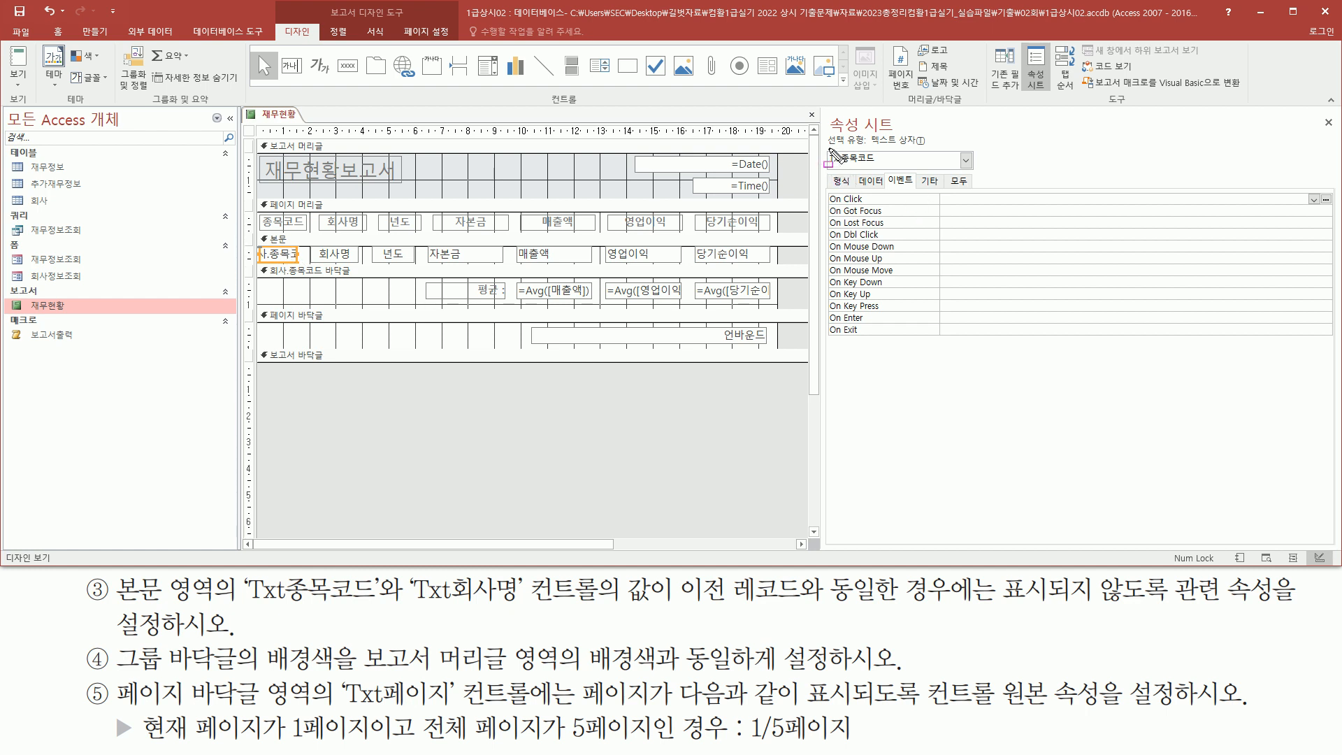
{"action": "left_click_drag", "start_coordinate": [831, 149], "coordinate": [883, 169]}
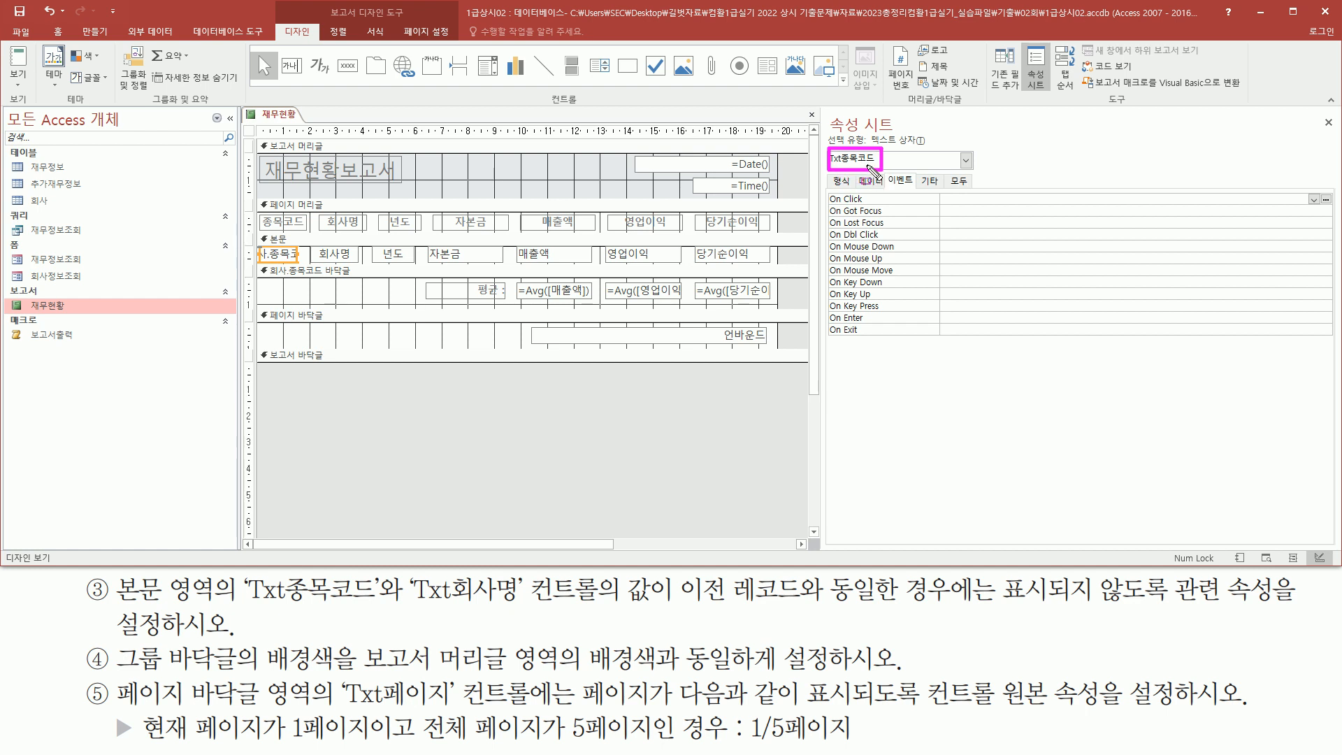
{"action": "key", "text": "Escape"}
{"action": "left_click", "coordinate": [348, 256]}
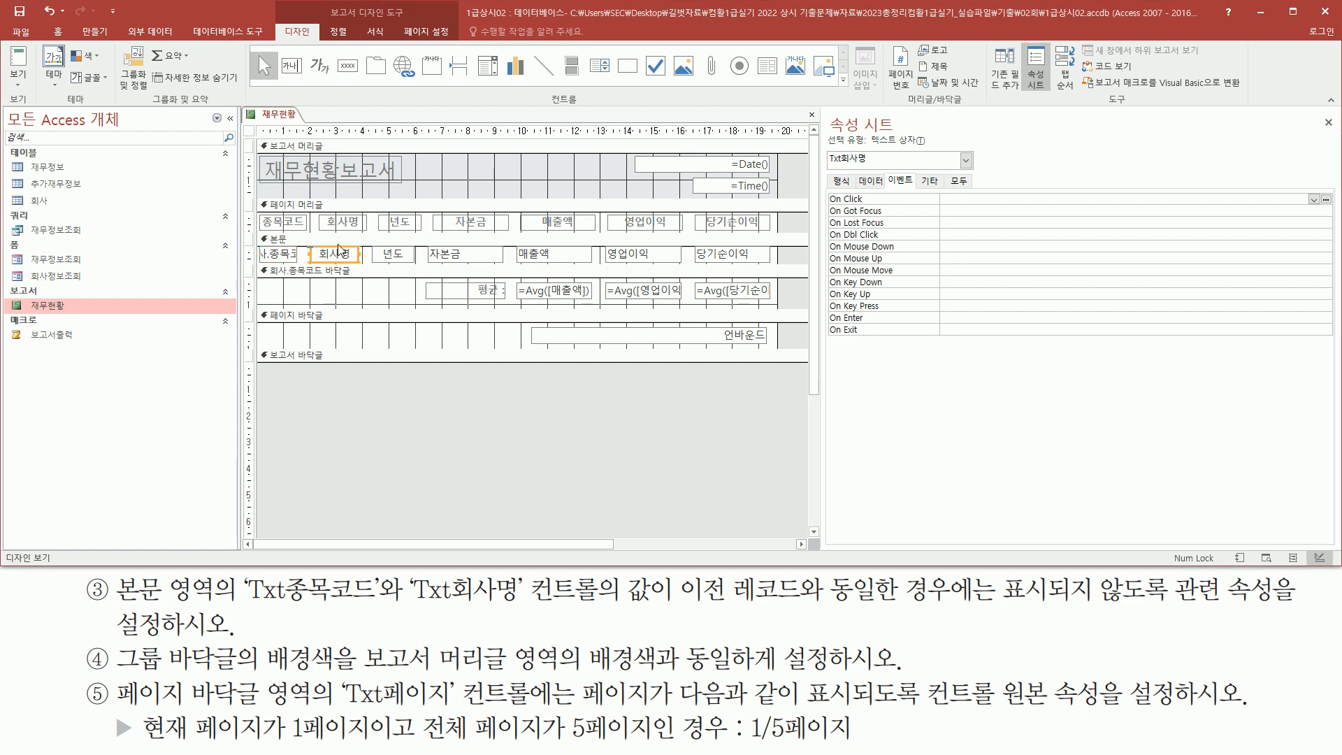
{"action": "key", "text": "ctrl+shift+d"}
{"action": "left_click_drag", "start_coordinate": [824, 149], "coordinate": [872, 170]}
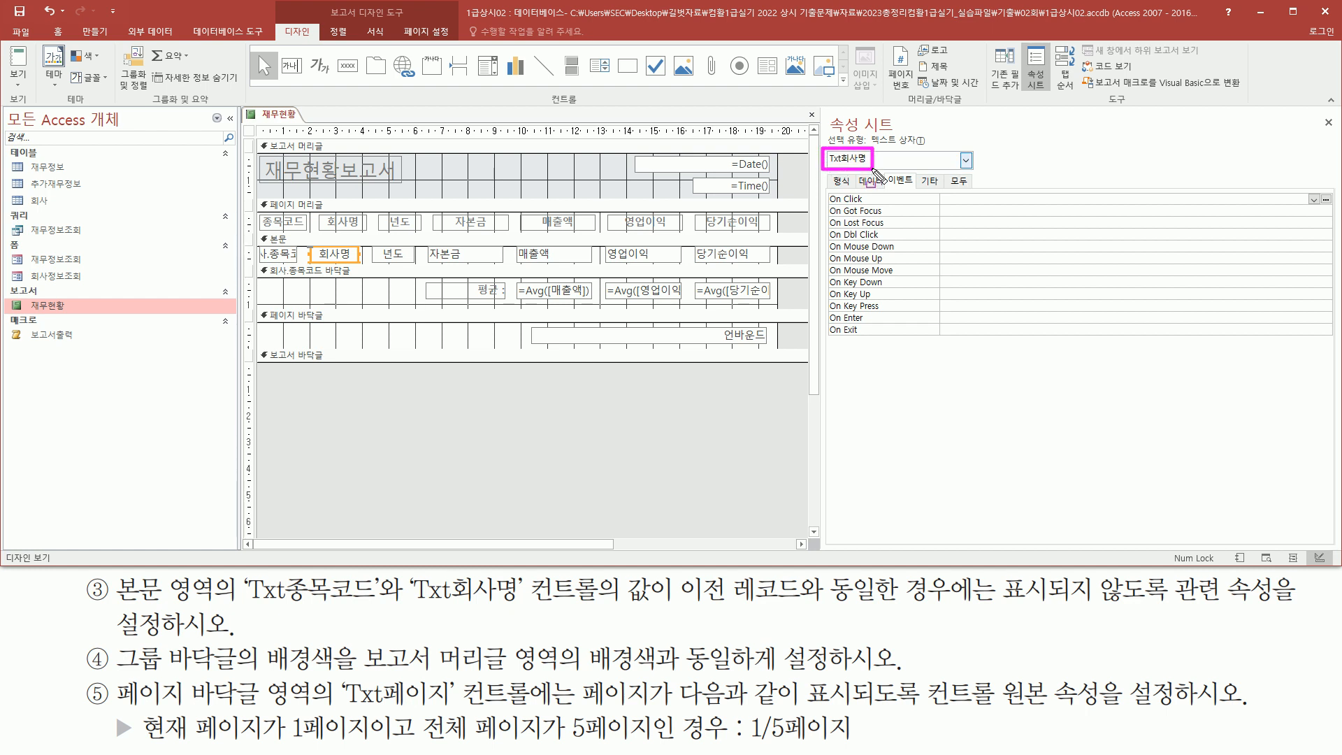
{"action": "left_click_drag", "start_coordinate": [249, 608], "coordinate": [521, 606]}
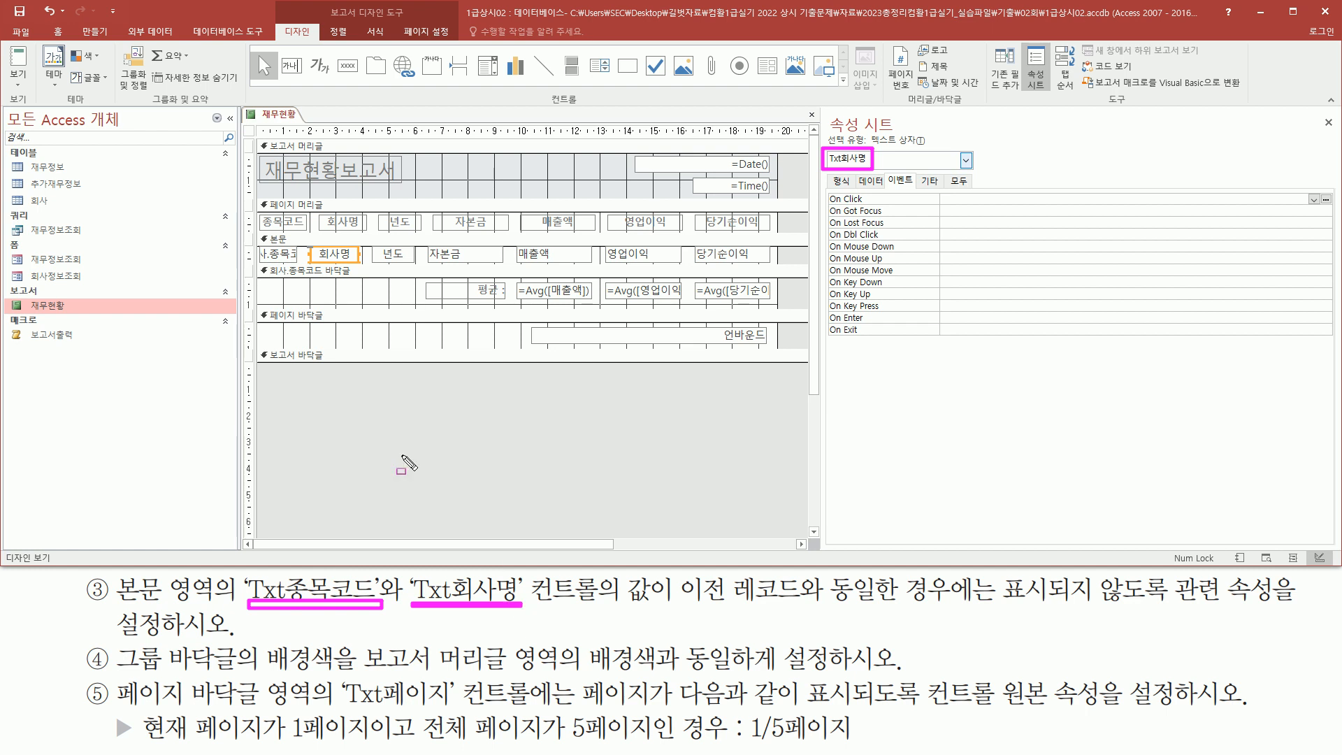
{"action": "left_click_drag", "start_coordinate": [256, 241], "coordinate": [367, 266]}
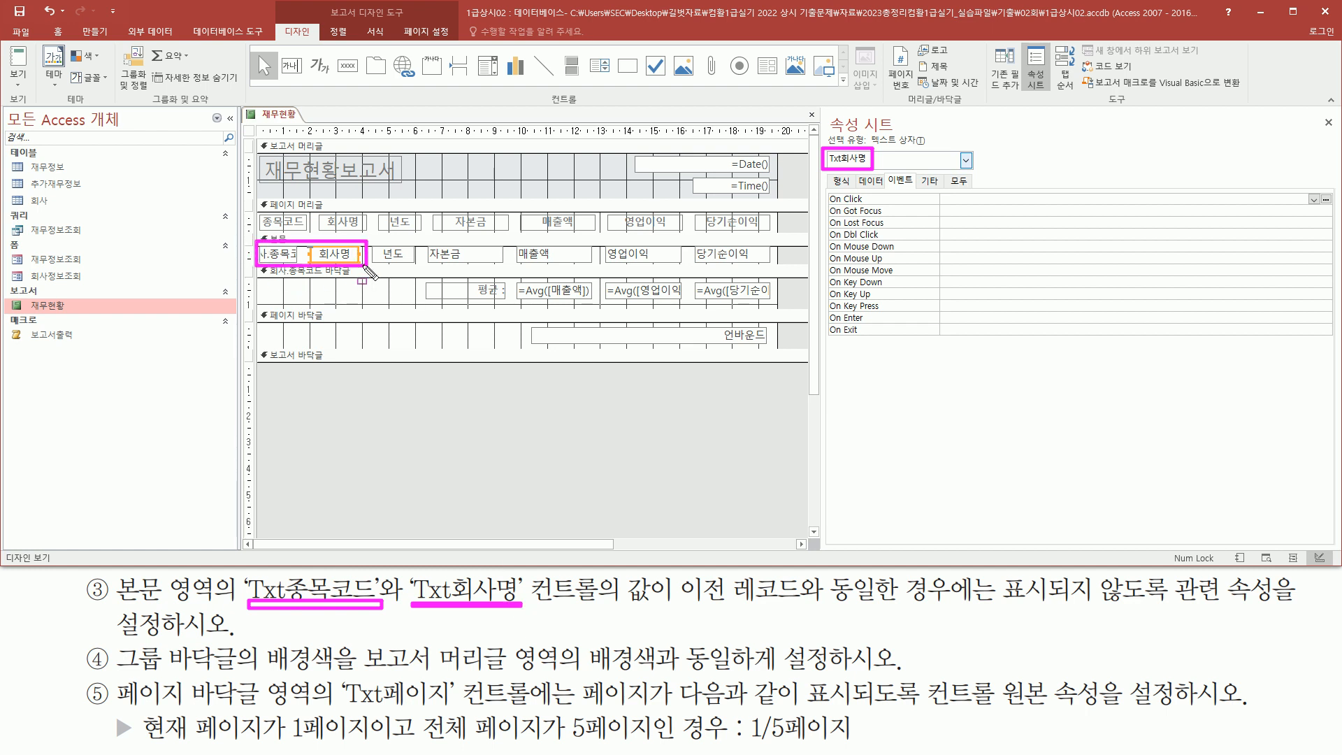
- Set the 중복 내용 숨기기 property of the Txt종목코드 text box in the 본문 section to 예
{"action": "left_click", "coordinate": [291, 254]}
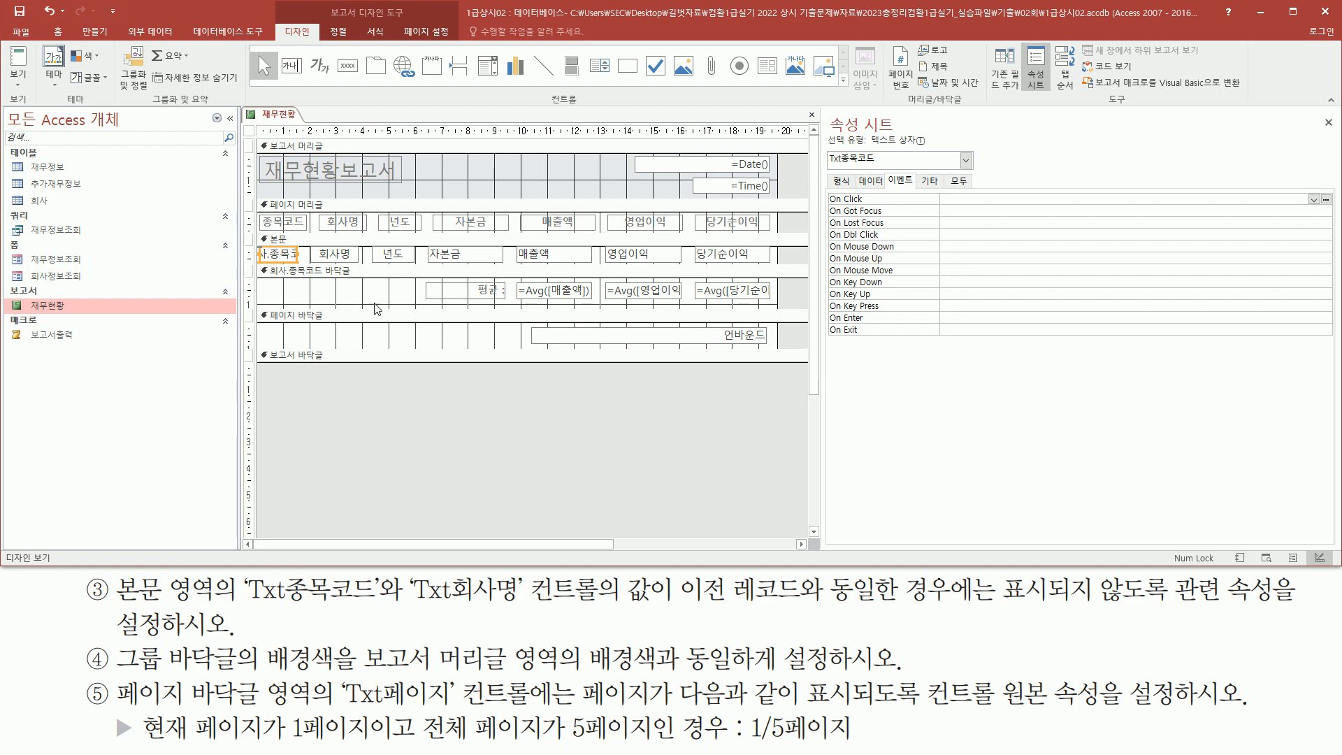
{"action": "left_click_drag", "start_coordinate": [673, 609], "coordinate": [840, 609]}
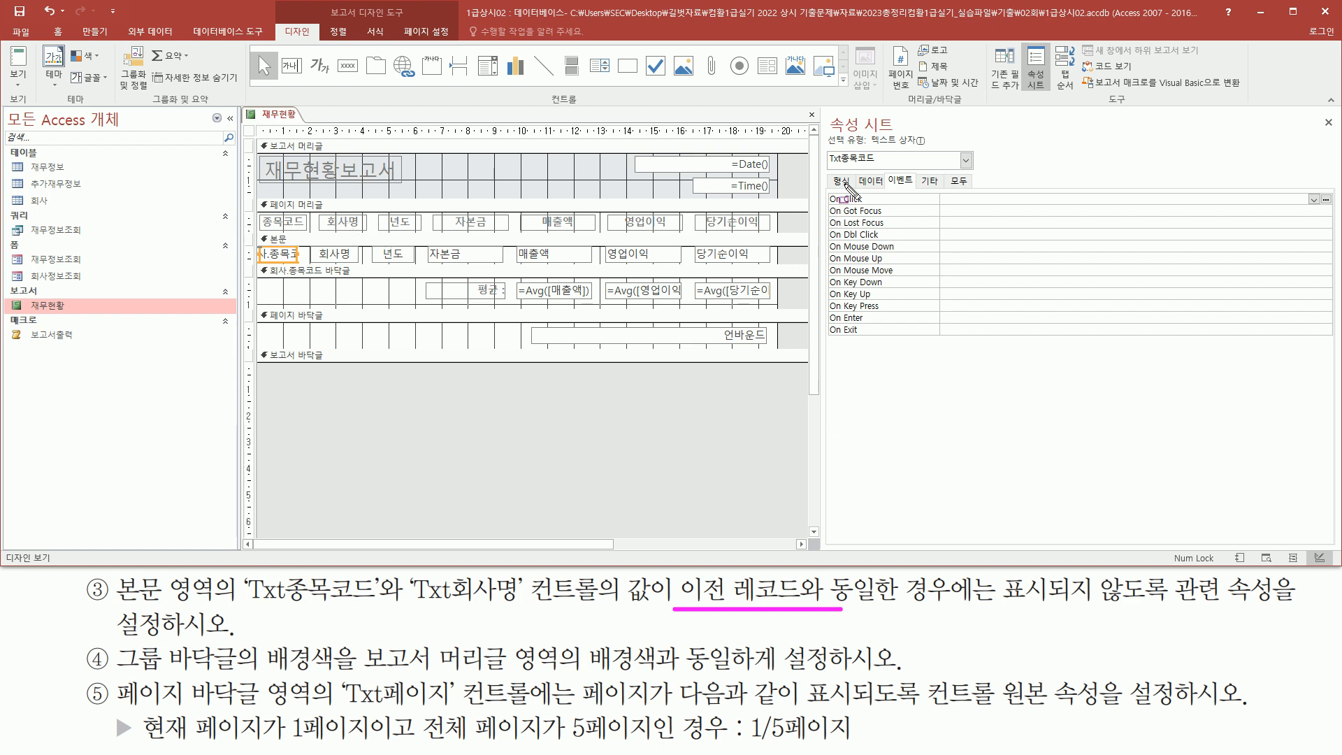
{"action": "key", "text": "Escape"}
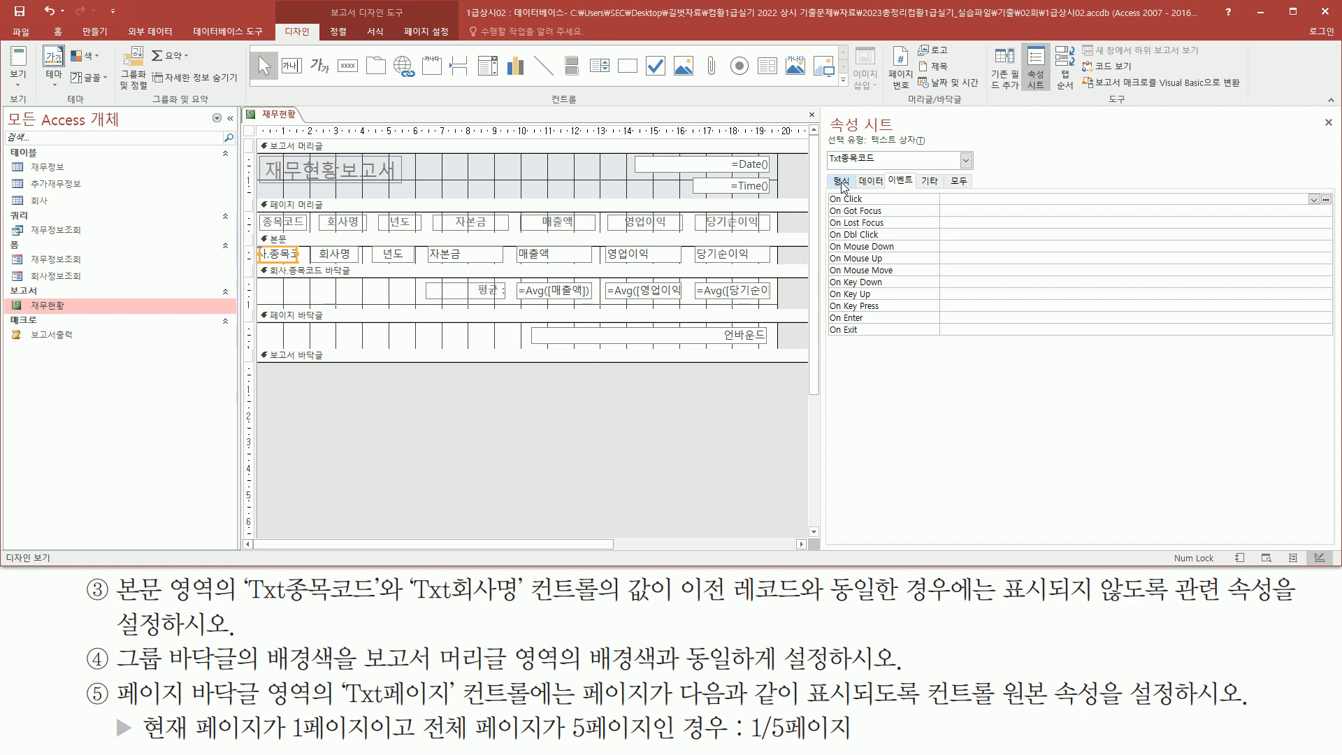
{"action": "left_click", "coordinate": [842, 183]}
{"action": "scroll", "coordinate": [867, 266], "scroll_direction": "down", "scroll_amount": 6}
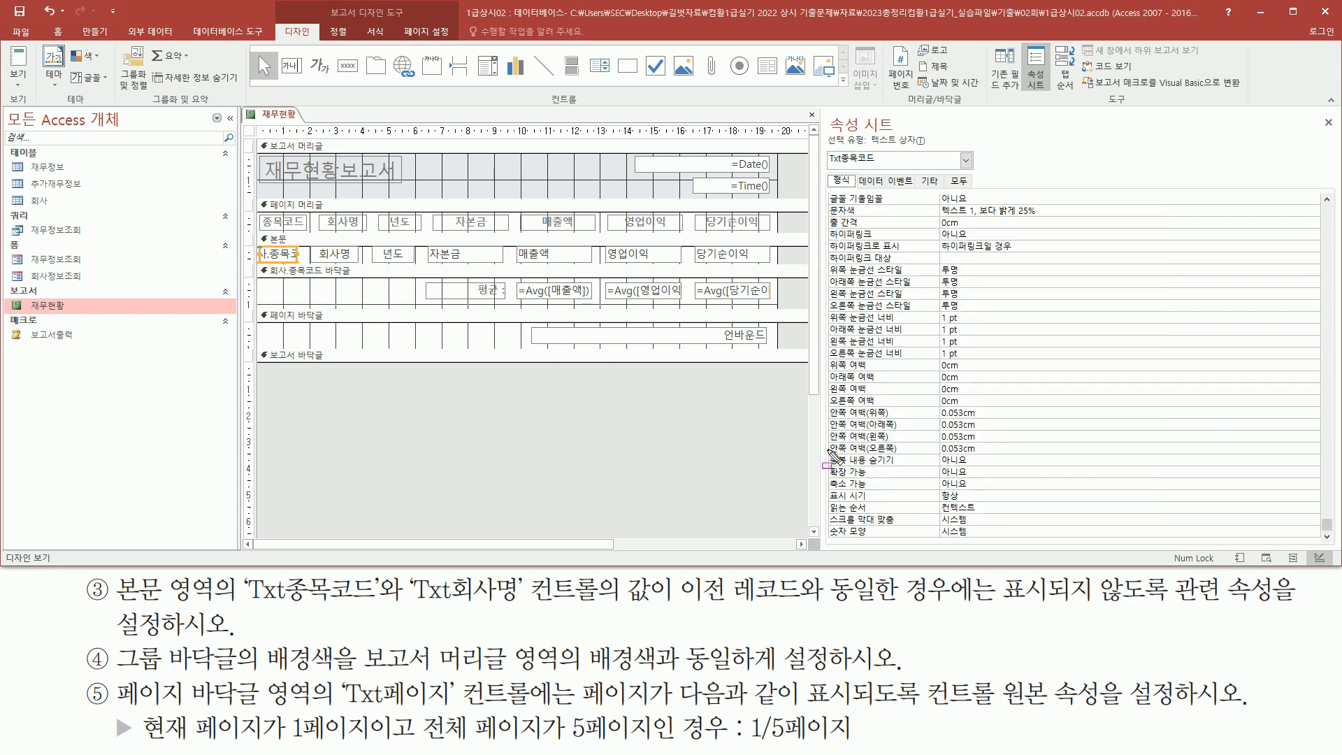
{"action": "left_click_drag", "start_coordinate": [826, 449], "coordinate": [904, 470]}
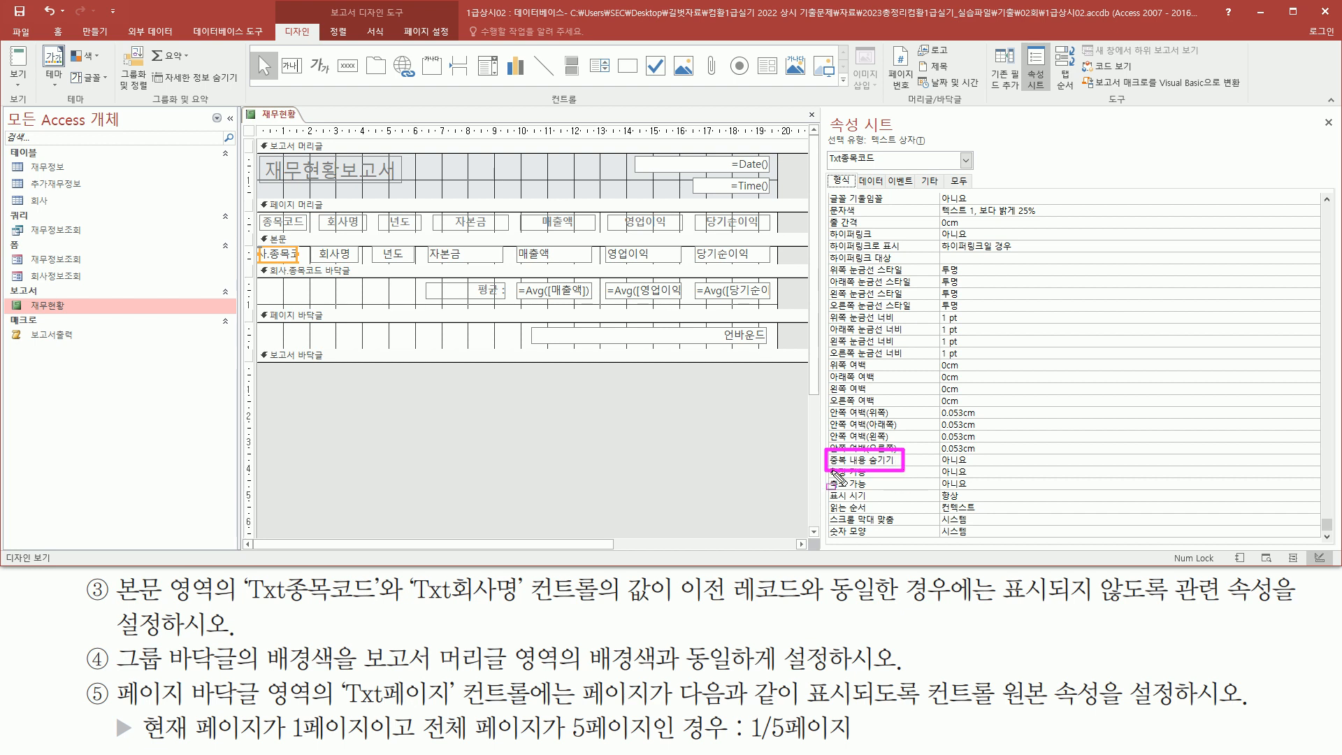
{"action": "left_click_drag", "start_coordinate": [942, 466], "coordinate": [977, 466]}
{"action": "left_click", "coordinate": [1050, 463]}
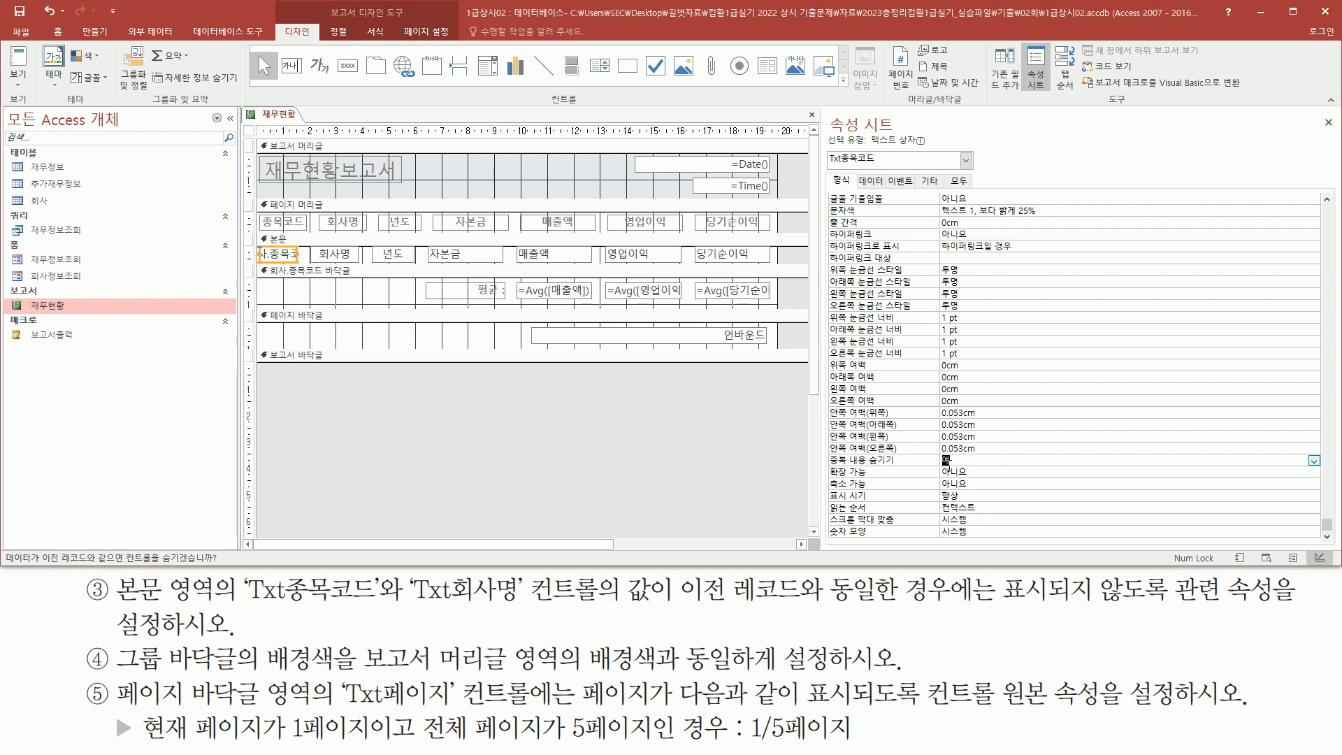
{"action": "left_click_drag", "start_coordinate": [825, 452], "coordinate": [979, 469]}
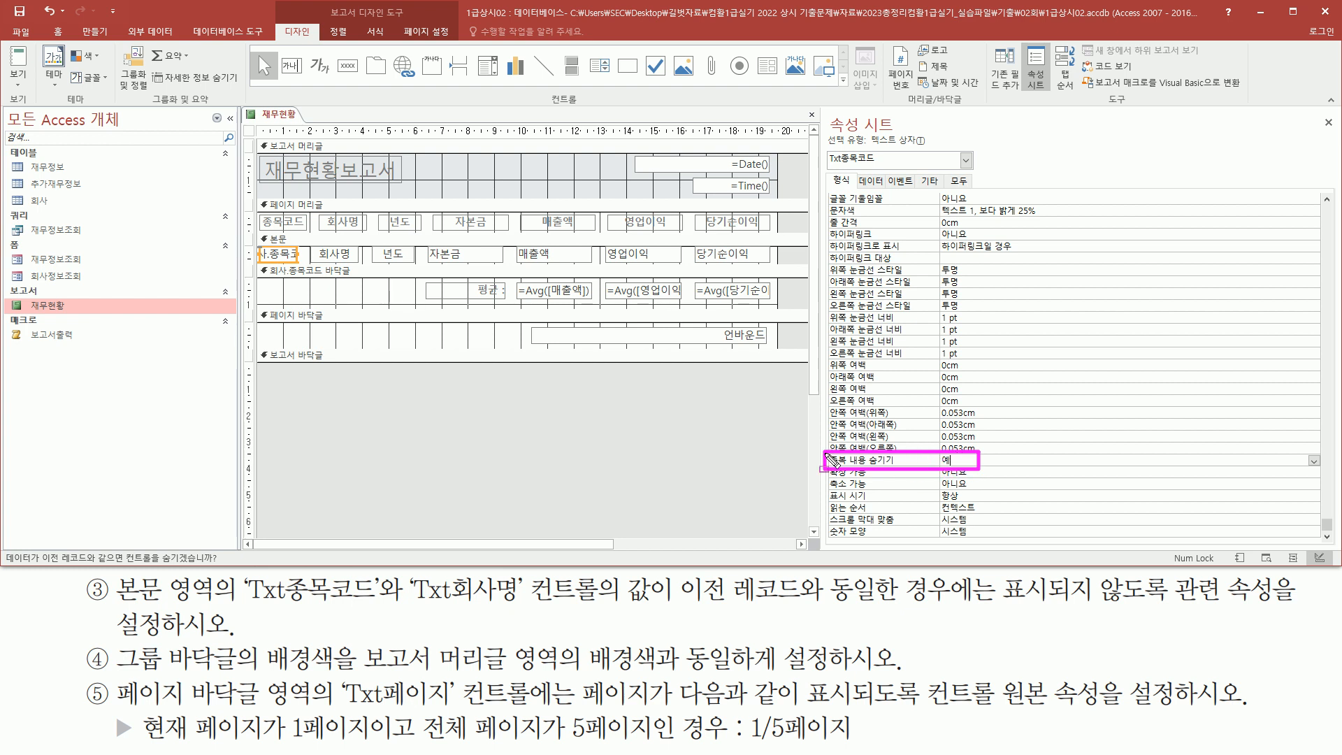
- Set the 중복 내용 숨기기 property of the Txt회사명 text box in the 본문 section to 예
{"action": "left_click", "coordinate": [344, 255]}
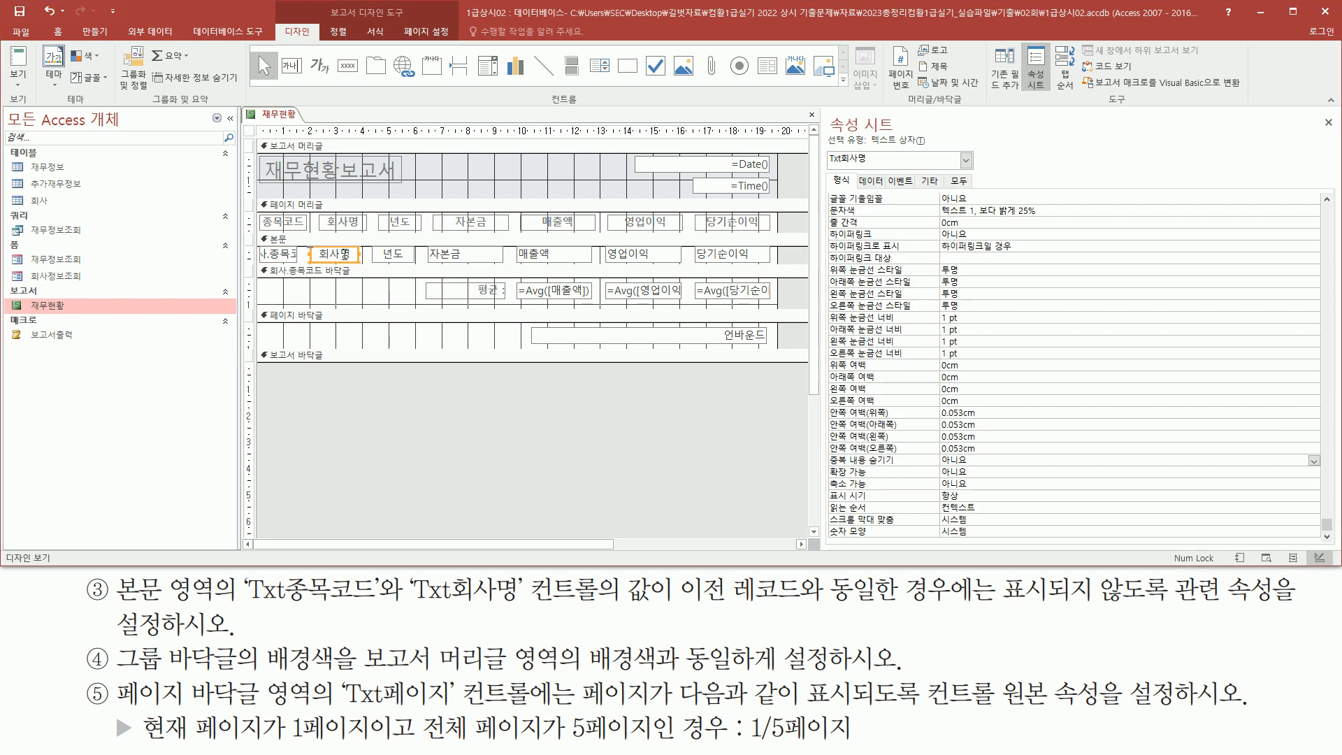
{"action": "mouse_move", "coordinate": [826, 148]}
{"action": "left_mouse_down"}
{"action": "mouse_move", "coordinate": [890, 168]}
{"action": "mouse_move", "coordinate": [836, 182]}
{"action": "mouse_move", "coordinate": [857, 191]}
{"action": "left_mouse_up"}
{"action": "key", "text": "Escape"}
{"action": "left_click_drag", "start_coordinate": [829, 453], "coordinate": [907, 469]}
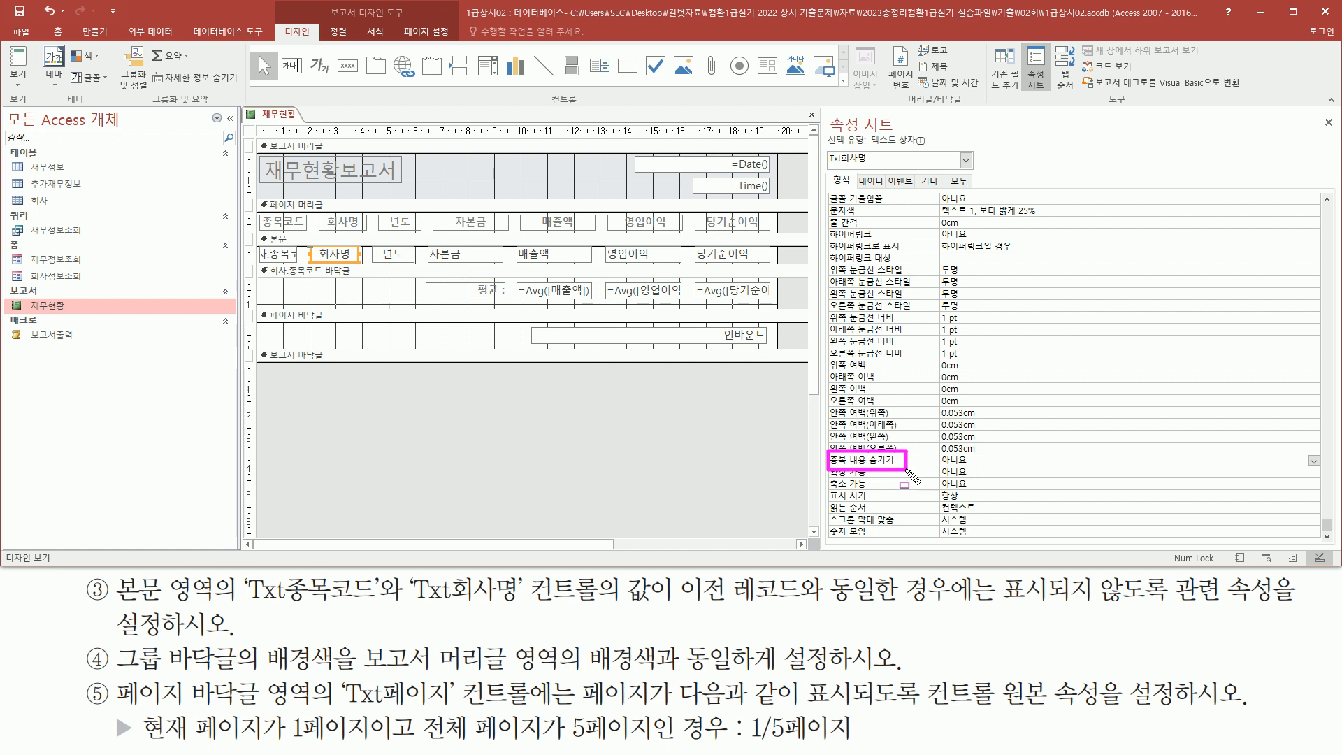
{"action": "key", "text": "Escape"}
{"action": "double_click", "coordinate": [956, 463]}
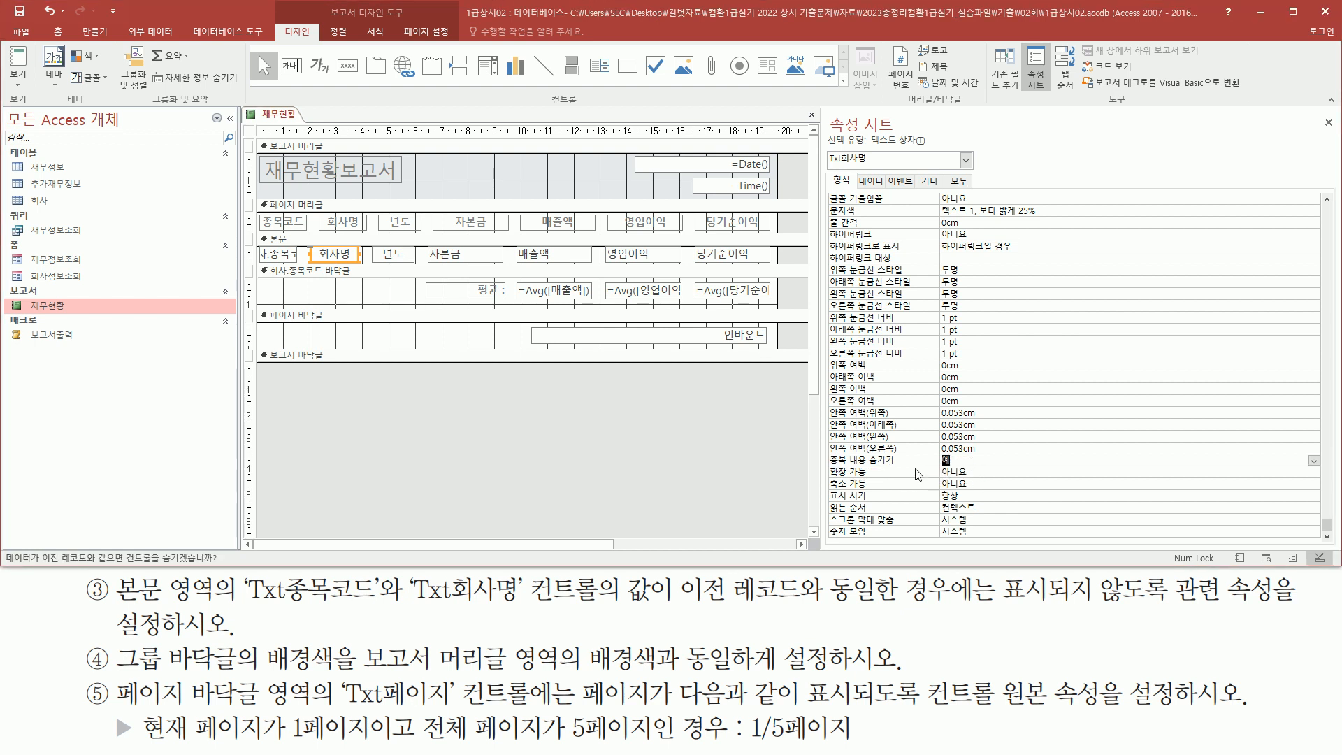
{"action": "key", "text": "Escape"}
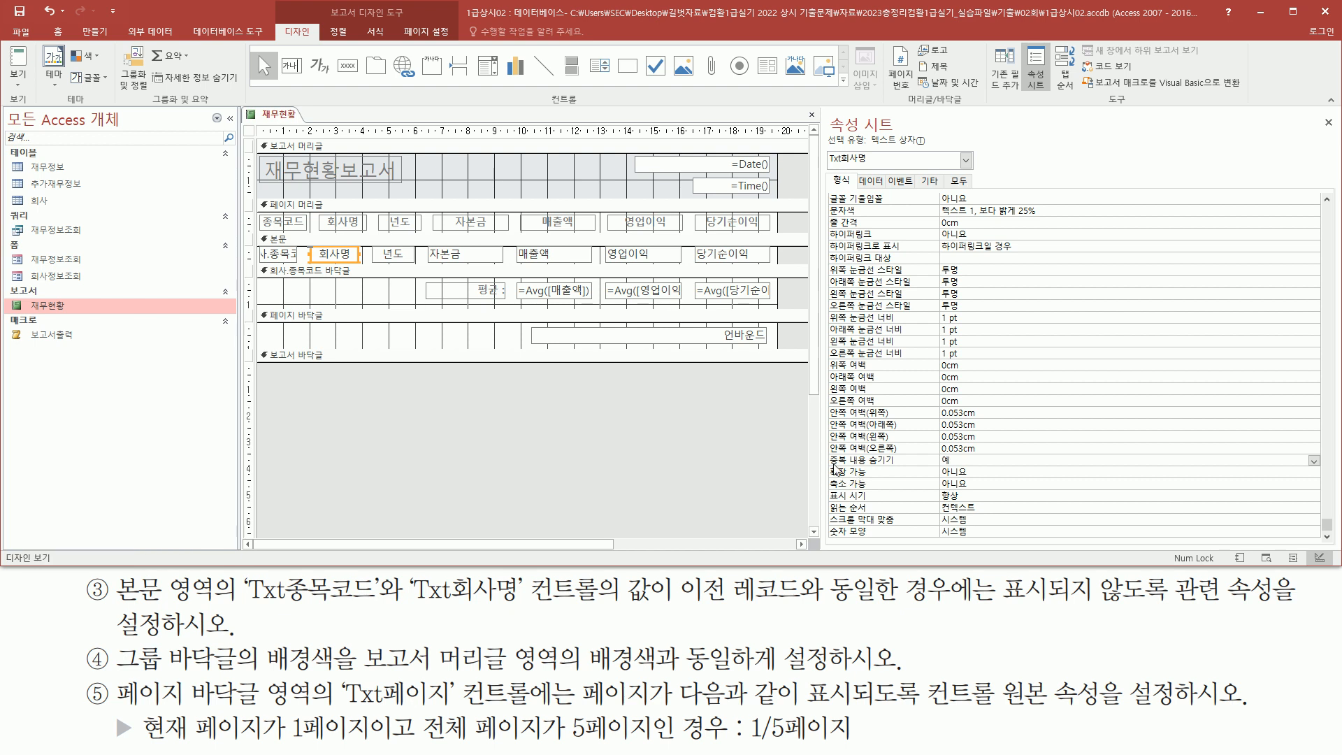
{"action": "left_click_drag", "start_coordinate": [831, 448], "coordinate": [962, 469]}
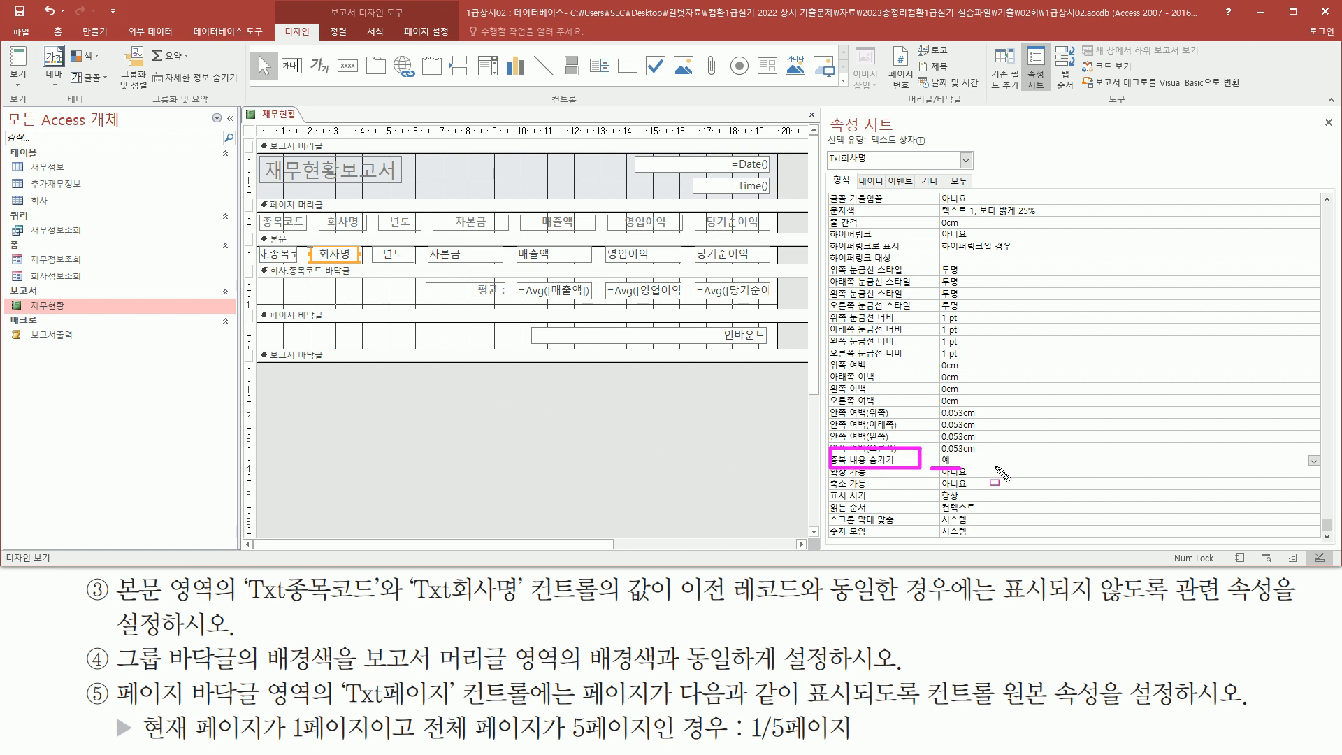
- Preview the report for printing and check how duplicate 종목코드 and 회사명 values are handled within each group
{"action": "left_click", "coordinate": [371, 310]}
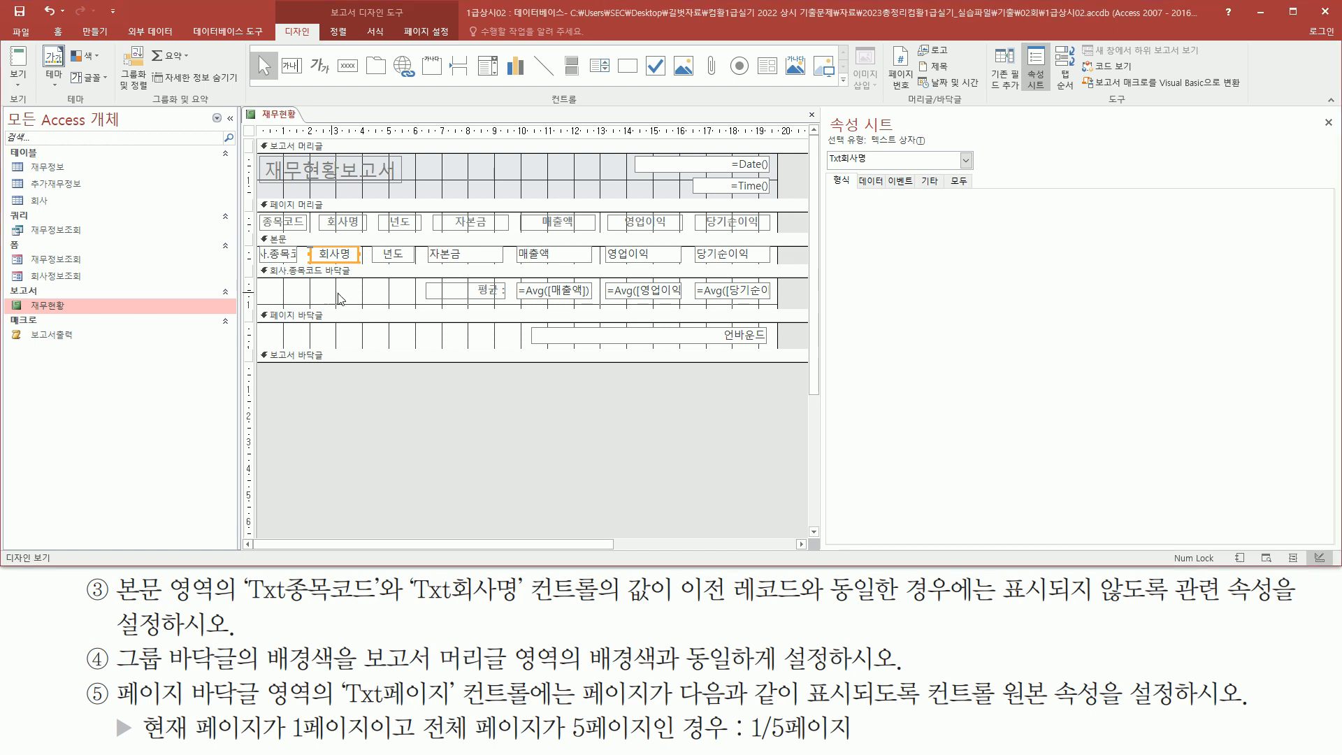
{"action": "left_click", "coordinate": [358, 297]}
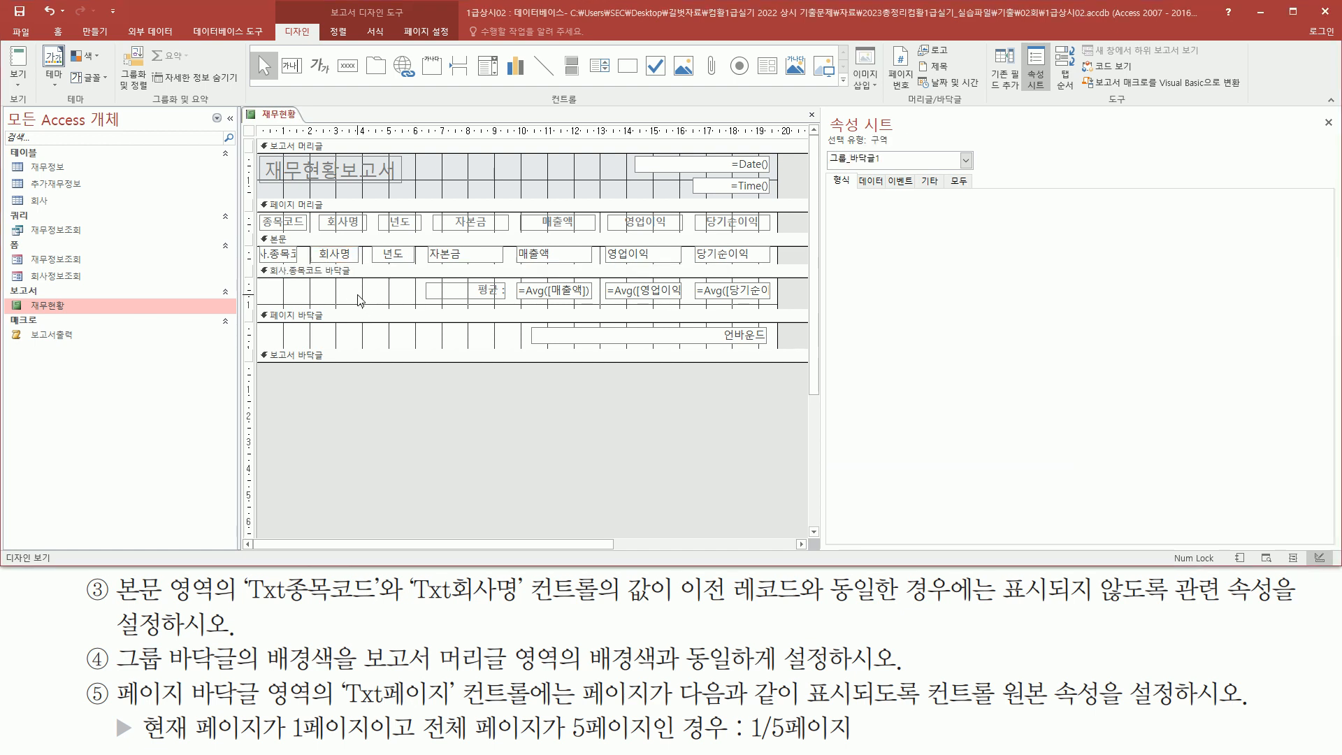
{"action": "left_click", "coordinate": [17, 82]}
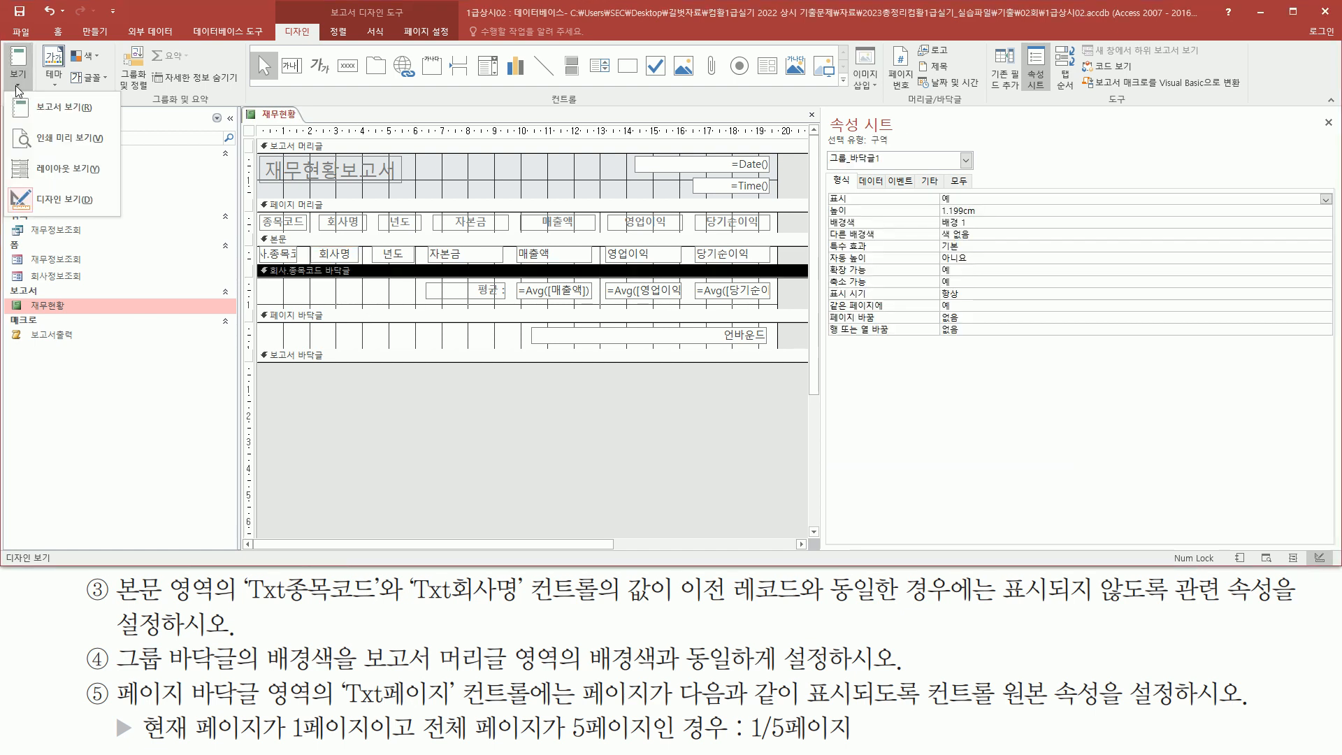
{"action": "left_click", "coordinate": [56, 138]}
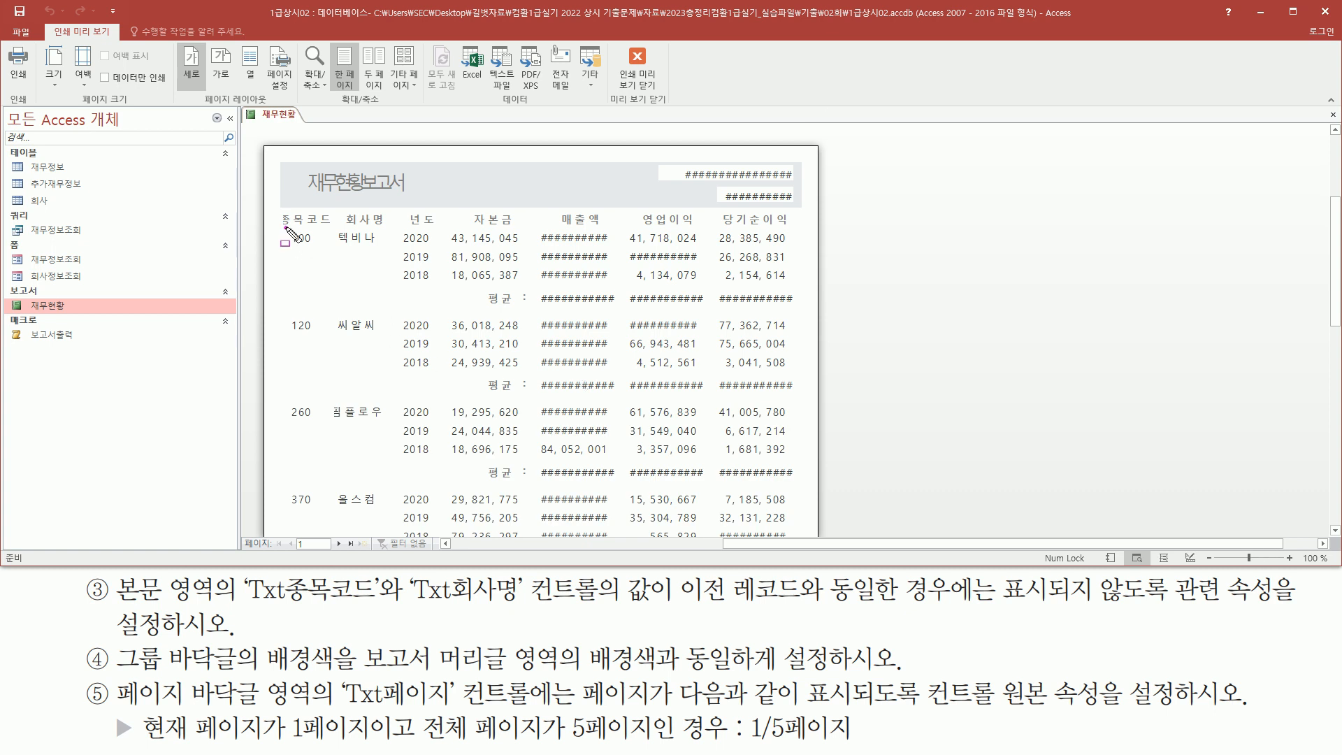
{"action": "mouse_move", "coordinate": [288, 229]}
{"action": "left_mouse_down"}
{"action": "mouse_move", "coordinate": [314, 250]}
{"action": "mouse_move", "coordinate": [393, 247]}
{"action": "left_mouse_up"}
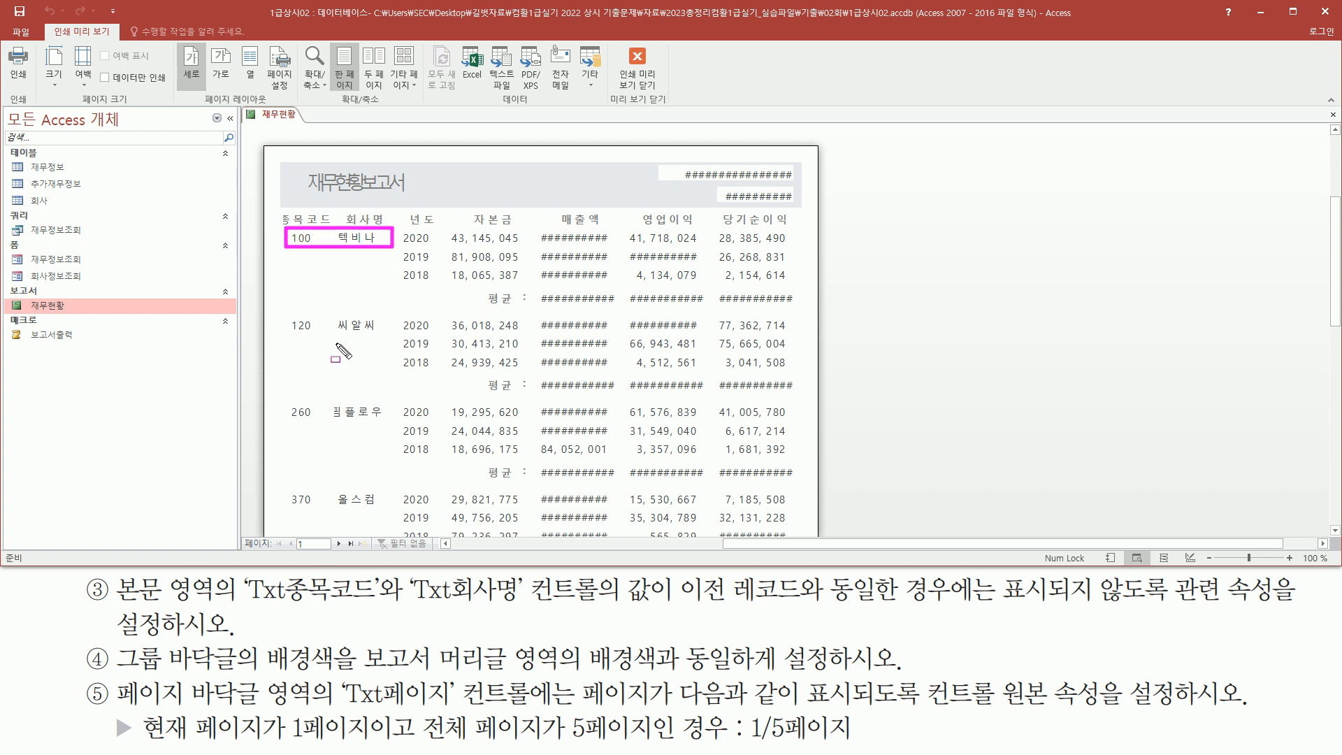
{"action": "left_click_drag", "start_coordinate": [283, 318], "coordinate": [389, 339]}
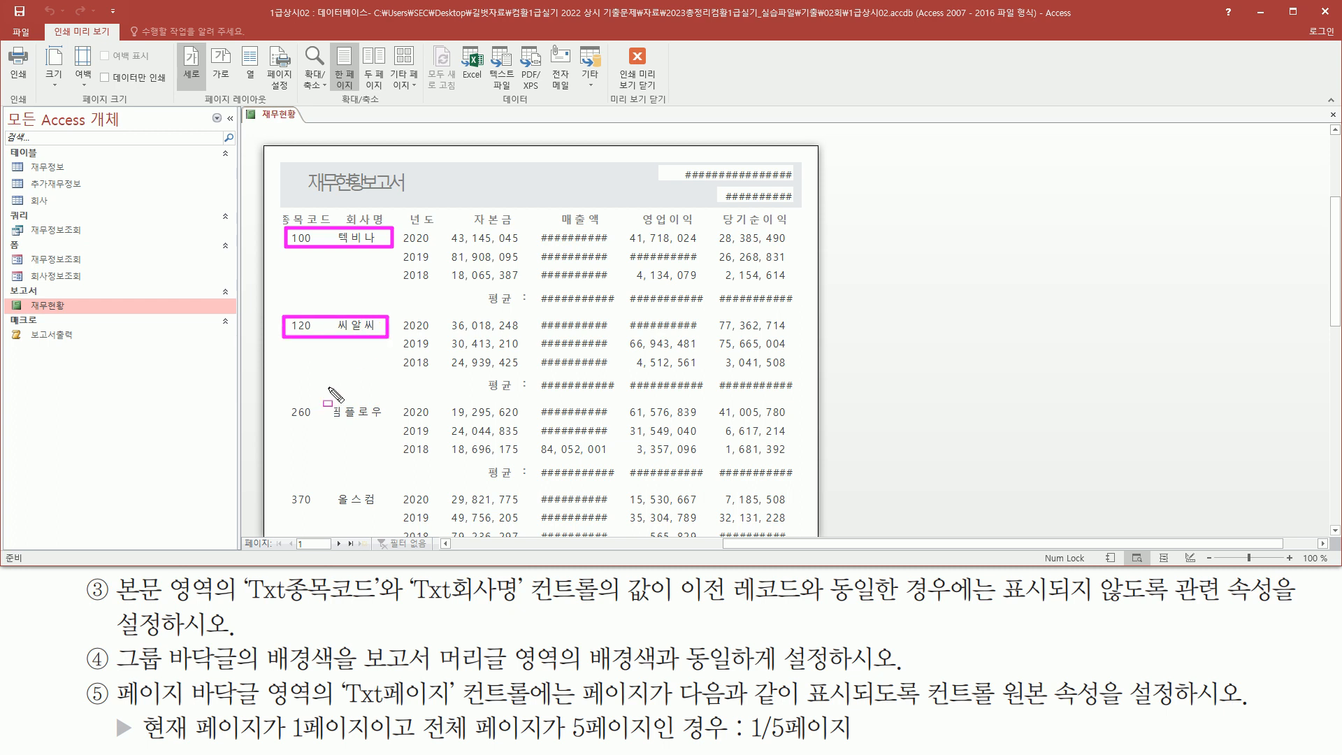
{"action": "left_click_drag", "start_coordinate": [288, 403], "coordinate": [392, 422]}
{"action": "key", "text": "Escape"}
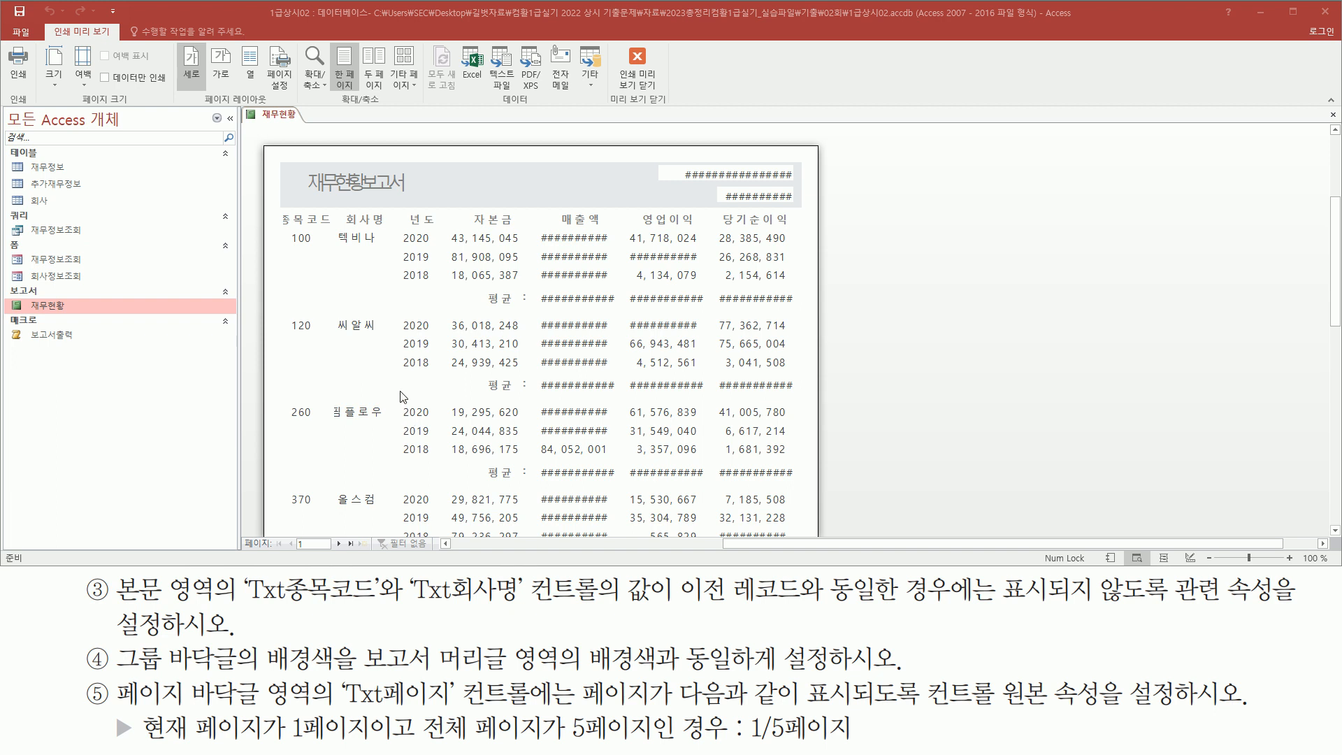
- Close the print preview and return to the design view of the 재무현황 report
{"action": "mouse_move", "coordinate": [110, 640]}
{"action": "left_mouse_down"}
{"action": "mouse_move", "coordinate": [236, 676]}
{"action": "mouse_move", "coordinate": [895, 677]}
{"action": "left_mouse_up"}
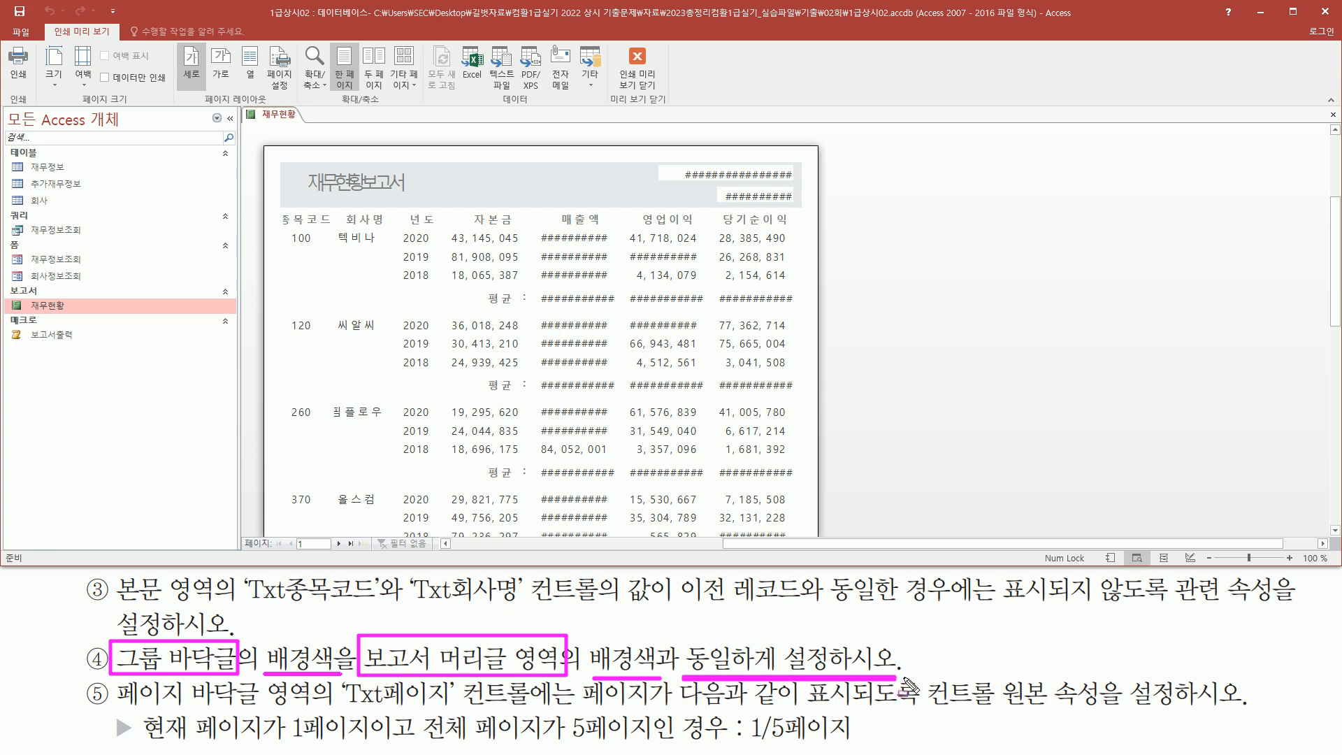
{"action": "key", "text": "Escape"}
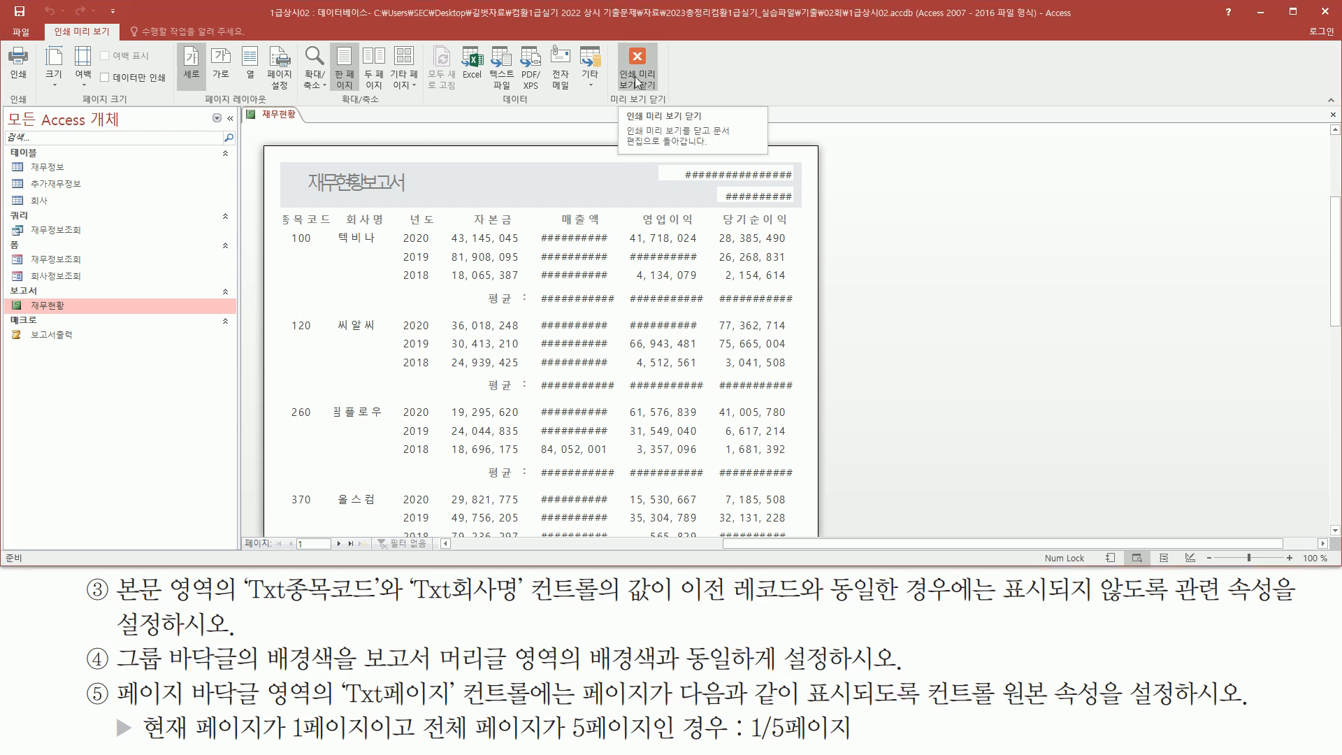
{"action": "left_click", "coordinate": [635, 77]}
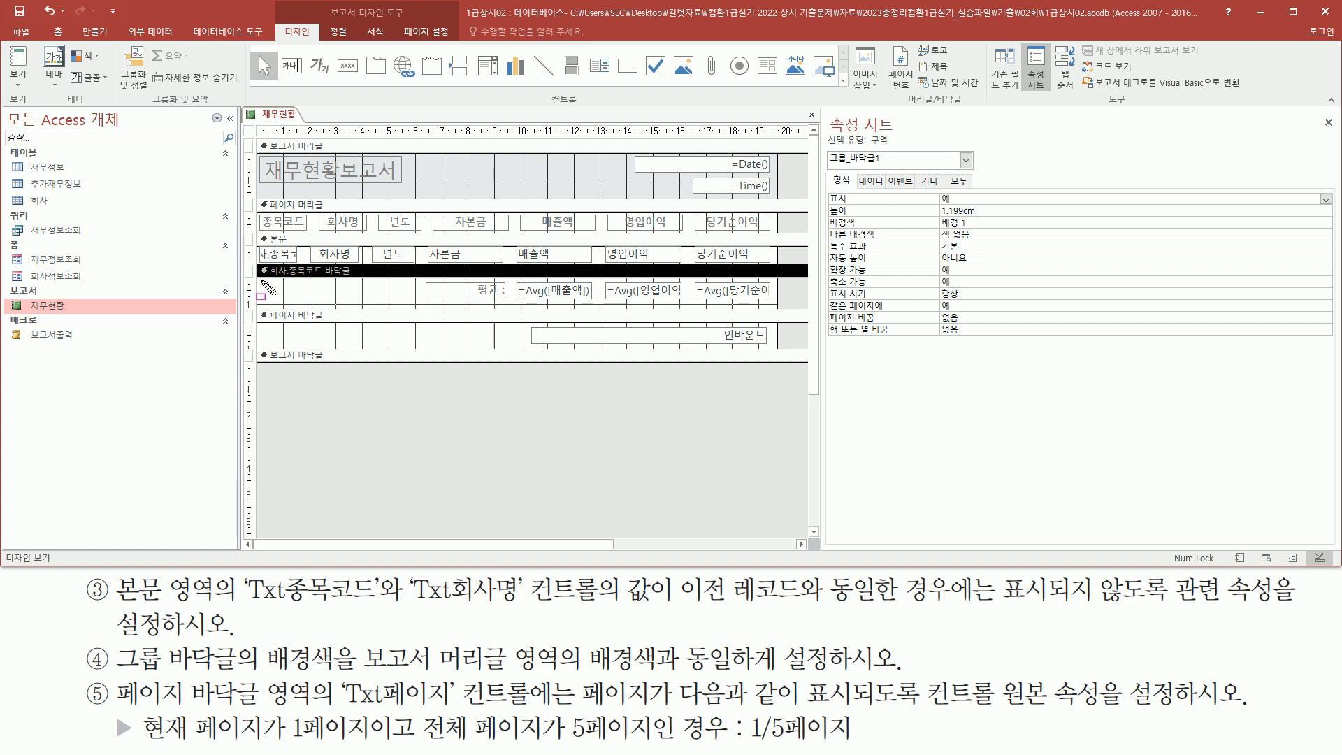
{"action": "mouse_move", "coordinate": [117, 639]}
{"action": "left_mouse_down"}
{"action": "mouse_move", "coordinate": [241, 679]}
{"action": "mouse_move", "coordinate": [333, 674]}
{"action": "left_mouse_up"}
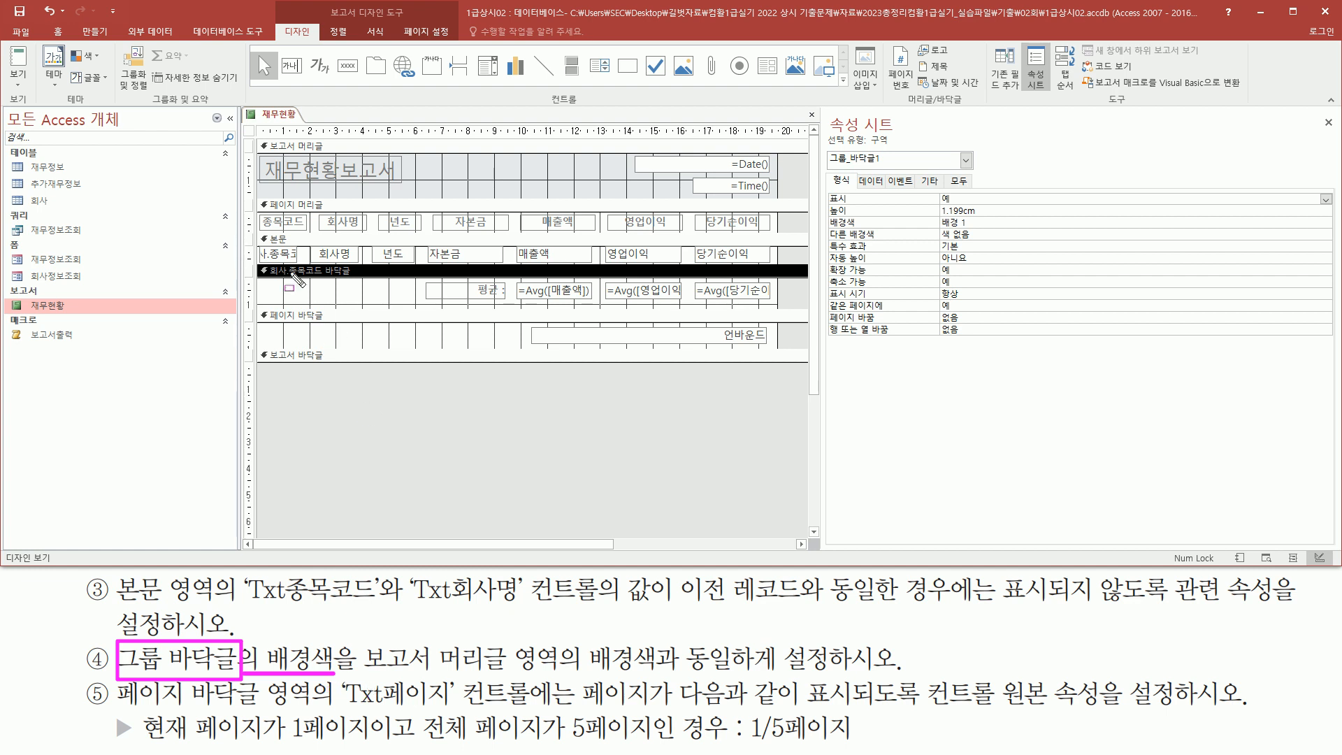
{"action": "mouse_move", "coordinate": [259, 259]}
{"action": "left_mouse_down"}
{"action": "mouse_move", "coordinate": [780, 328]}
{"action": "mouse_move", "coordinate": [783, 312]}
{"action": "left_mouse_up"}
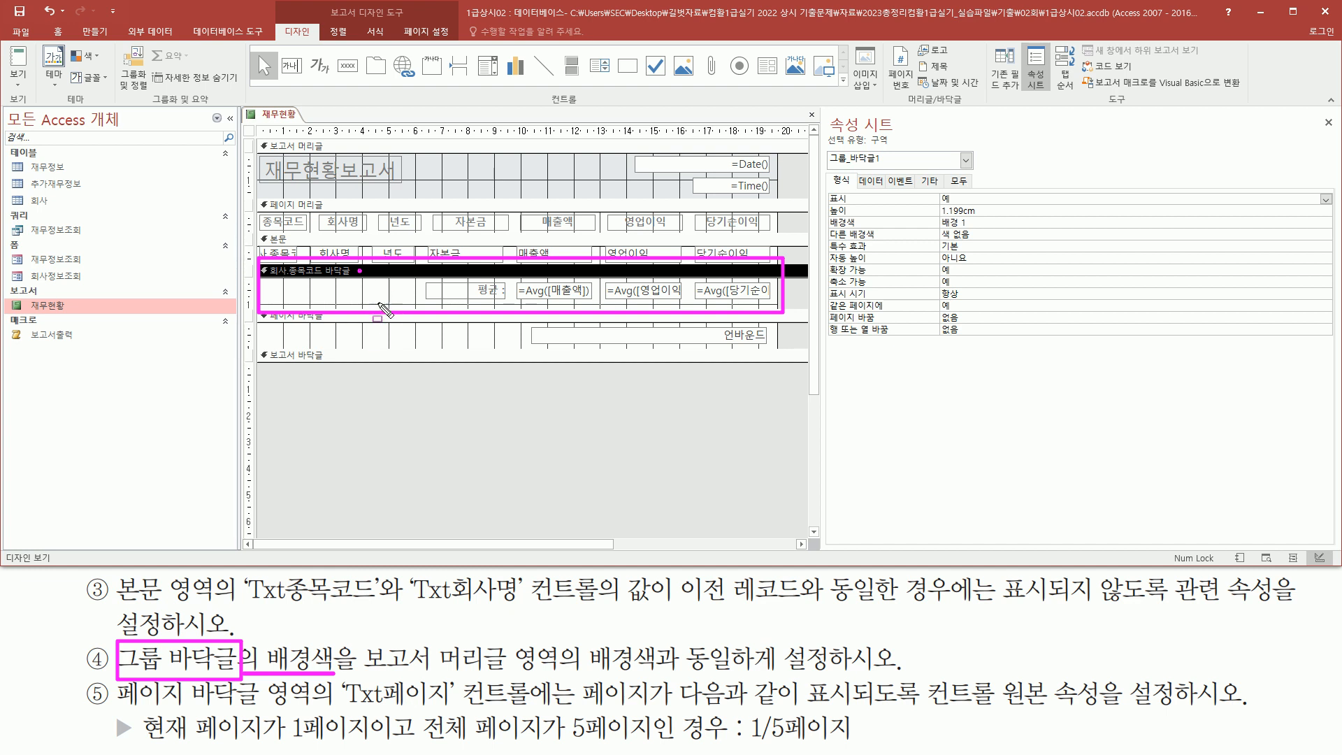
{"action": "mouse_move", "coordinate": [360, 637]}
{"action": "left_mouse_down"}
{"action": "mouse_move", "coordinate": [381, 677]}
{"action": "mouse_move", "coordinate": [684, 676]}
{"action": "left_mouse_up"}
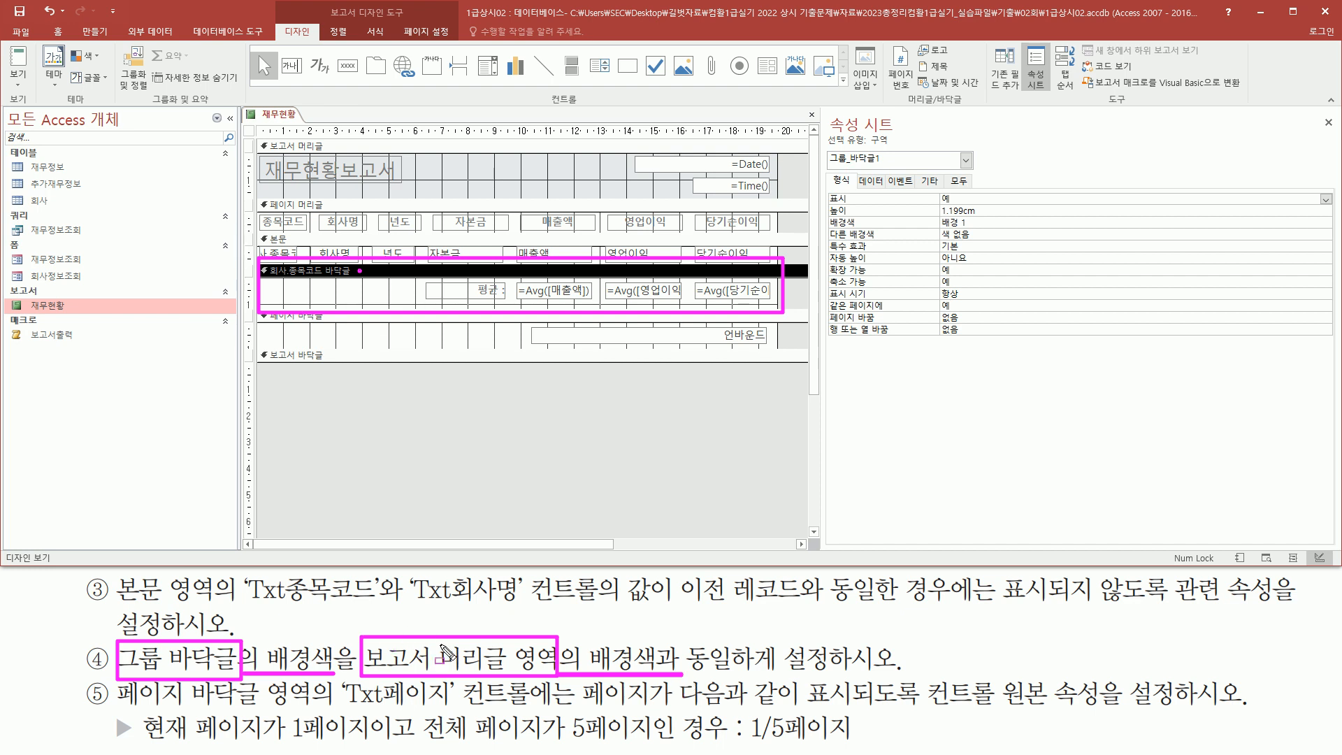
{"action": "mouse_move", "coordinate": [260, 140]}
{"action": "left_mouse_down"}
{"action": "mouse_move", "coordinate": [428, 190]}
{"action": "mouse_move", "coordinate": [793, 212]}
{"action": "mouse_move", "coordinate": [782, 198]}
{"action": "left_mouse_up"}
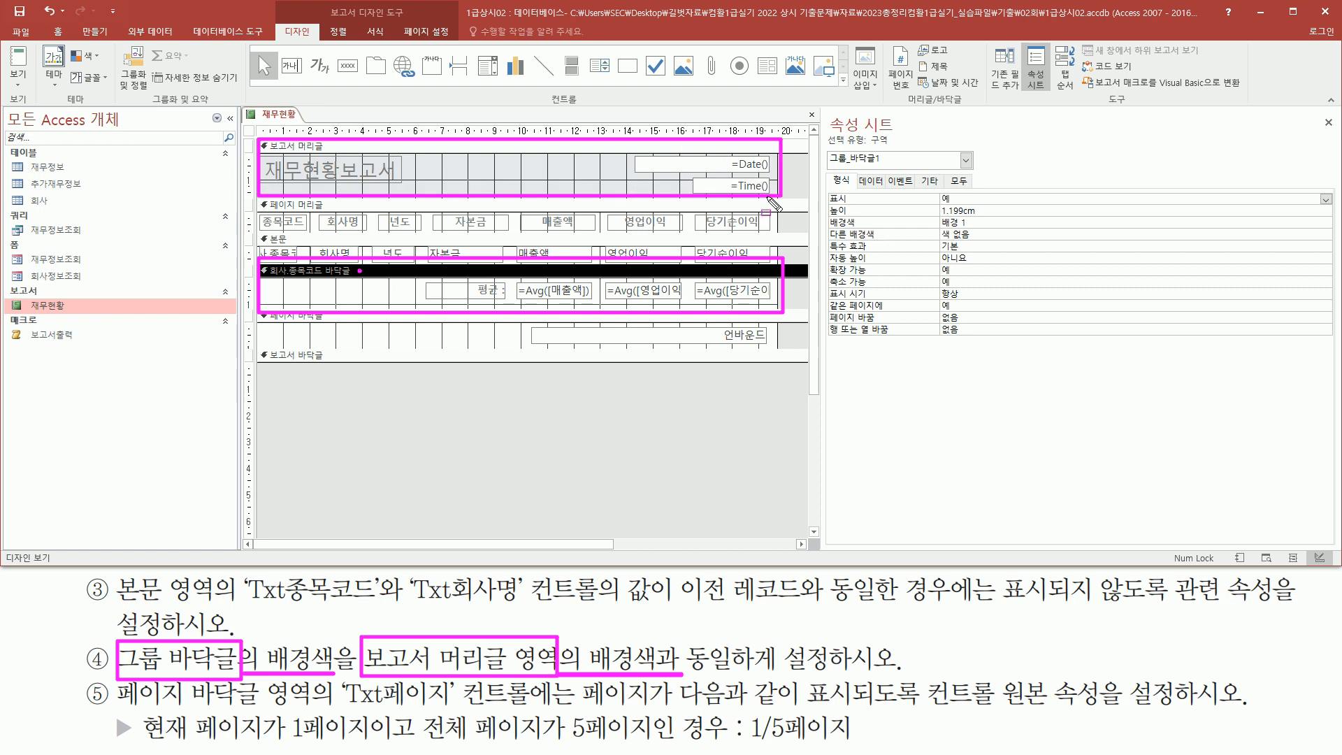
{"action": "key", "text": "Escape"}
- Select the 보고서 머리글 section and check its 배경색 property
{"action": "left_click", "coordinate": [376, 147]}
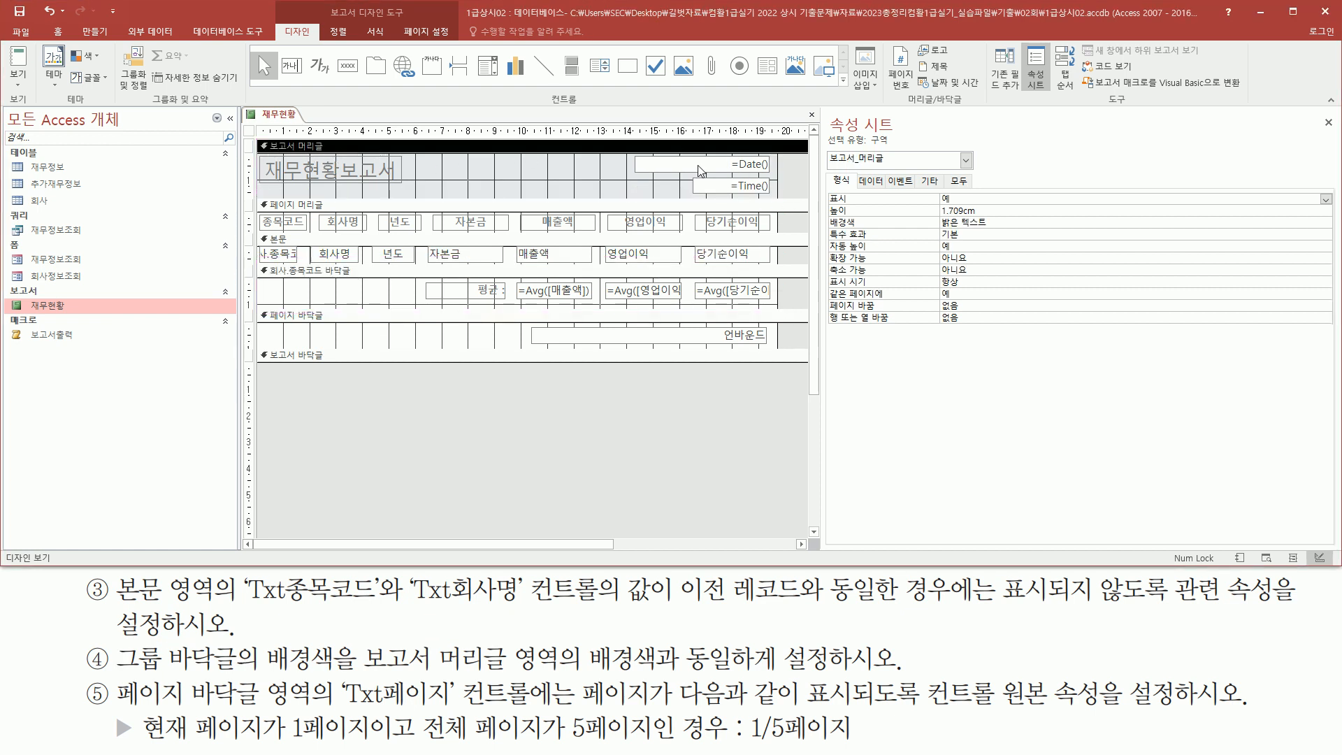
{"action": "mouse_move", "coordinate": [825, 168]}
{"action": "left_mouse_down"}
{"action": "mouse_move", "coordinate": [869, 191]}
{"action": "mouse_move", "coordinate": [863, 231]}
{"action": "mouse_move", "coordinate": [1007, 235]}
{"action": "left_mouse_up"}
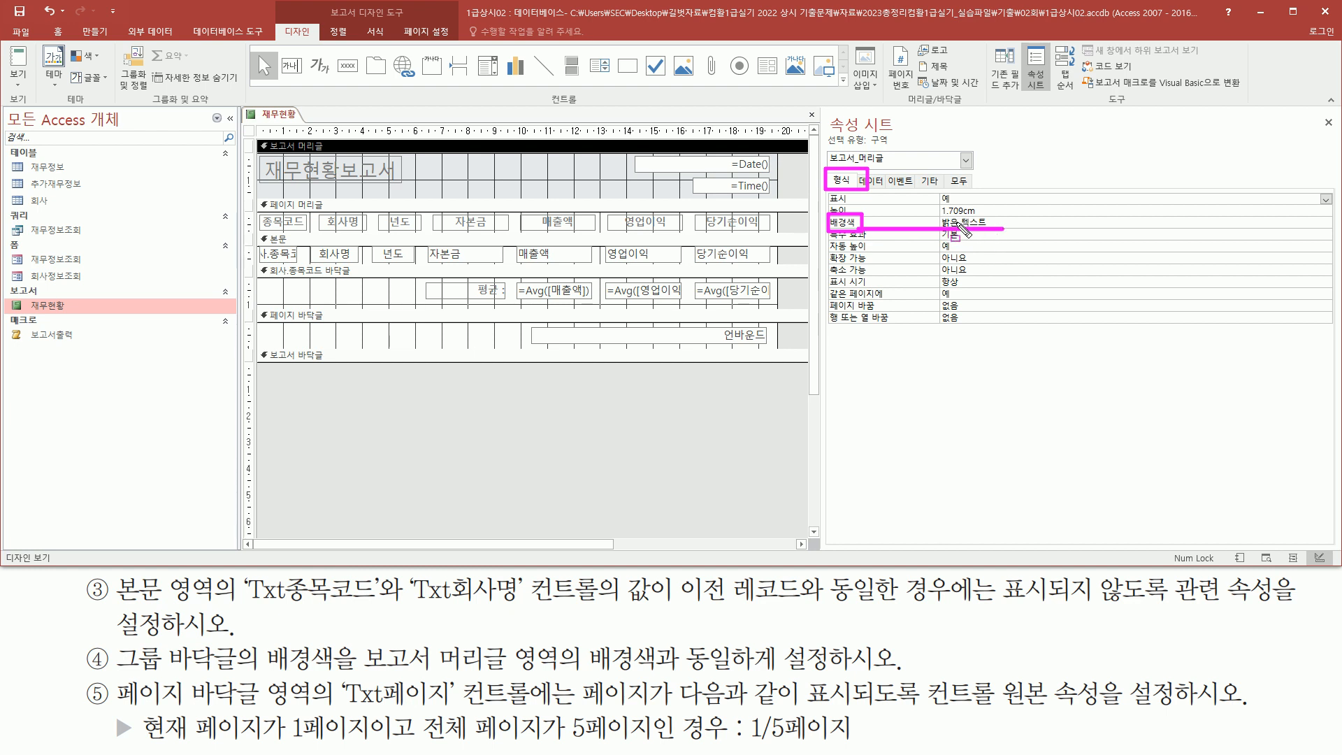
{"action": "key", "text": "Escape"}
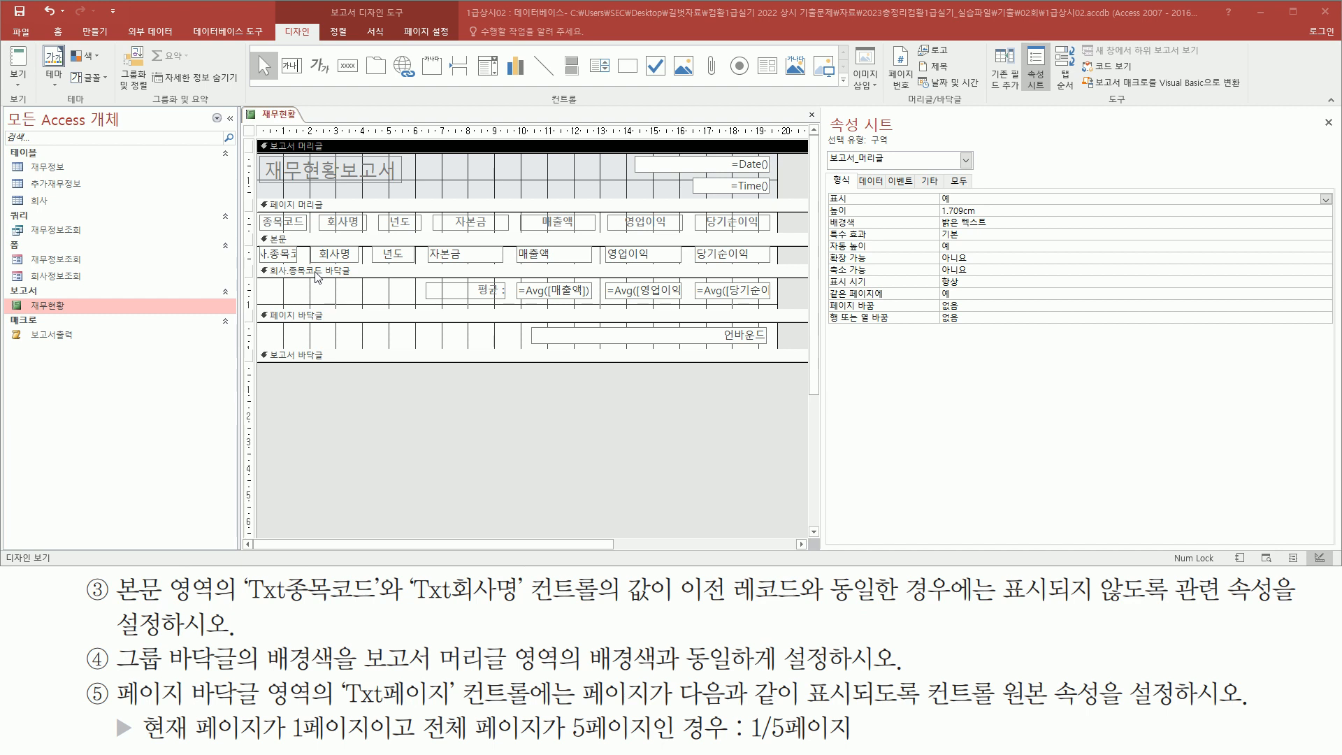
- Set the 배경색 property of the 회사.종목코드 바닥글 group footer to 밝은 텍스트
{"action": "left_click", "coordinate": [315, 272]}
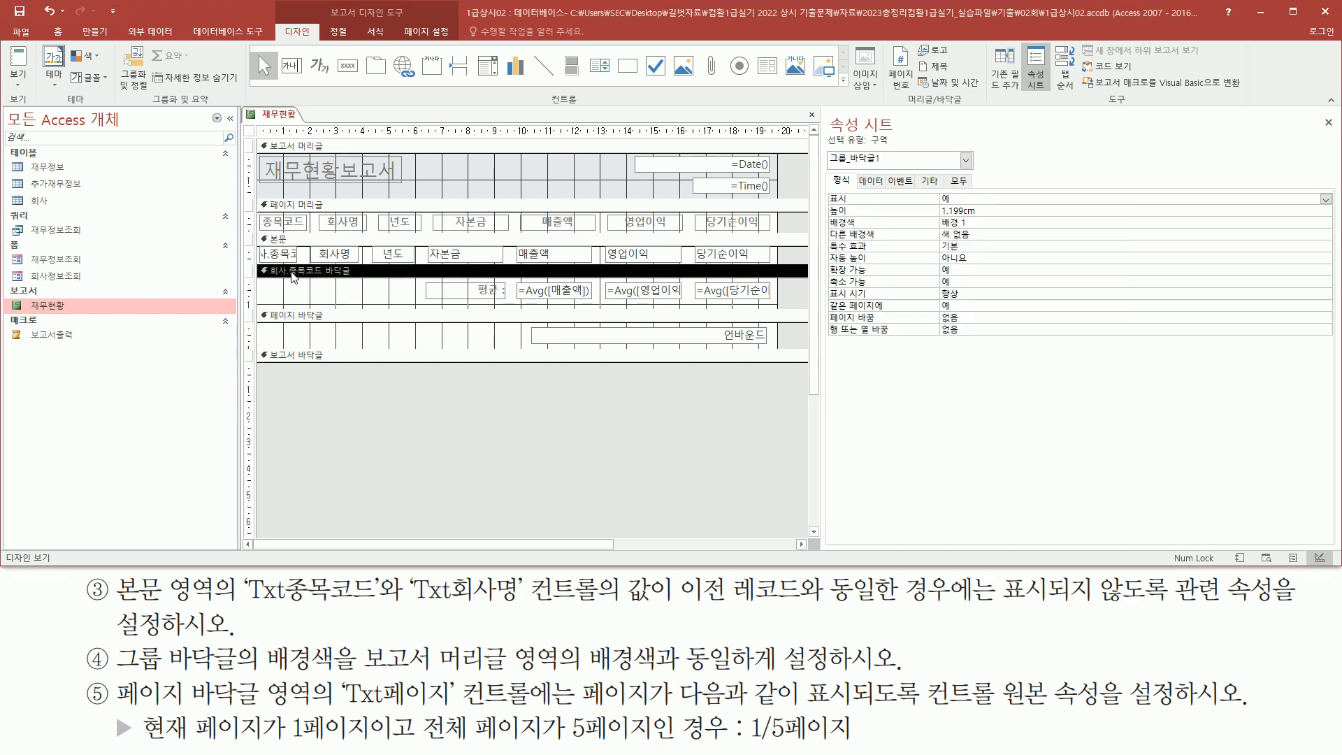
{"action": "left_click_drag", "start_coordinate": [261, 264], "coordinate": [367, 279]}
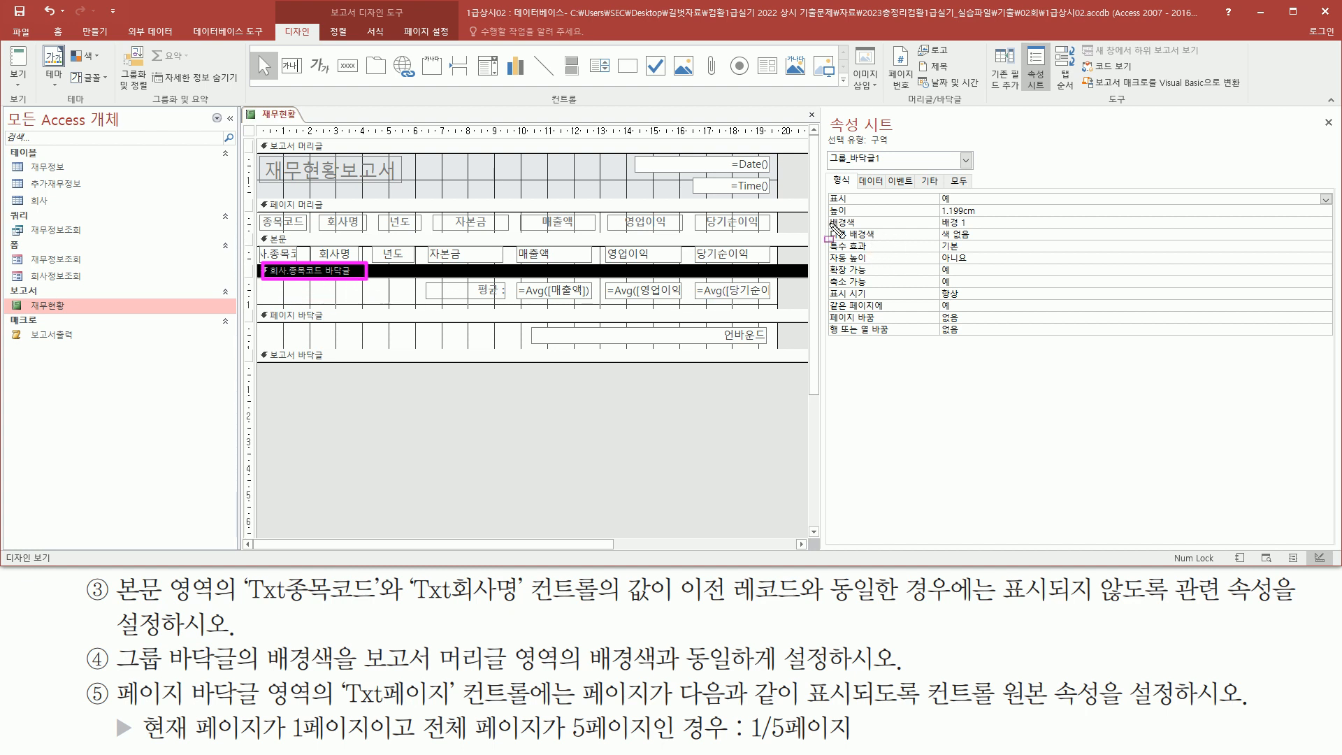
{"action": "mouse_move", "coordinate": [828, 210]}
{"action": "left_mouse_down"}
{"action": "mouse_move", "coordinate": [876, 236]}
{"action": "mouse_move", "coordinate": [990, 230]}
{"action": "left_mouse_up"}
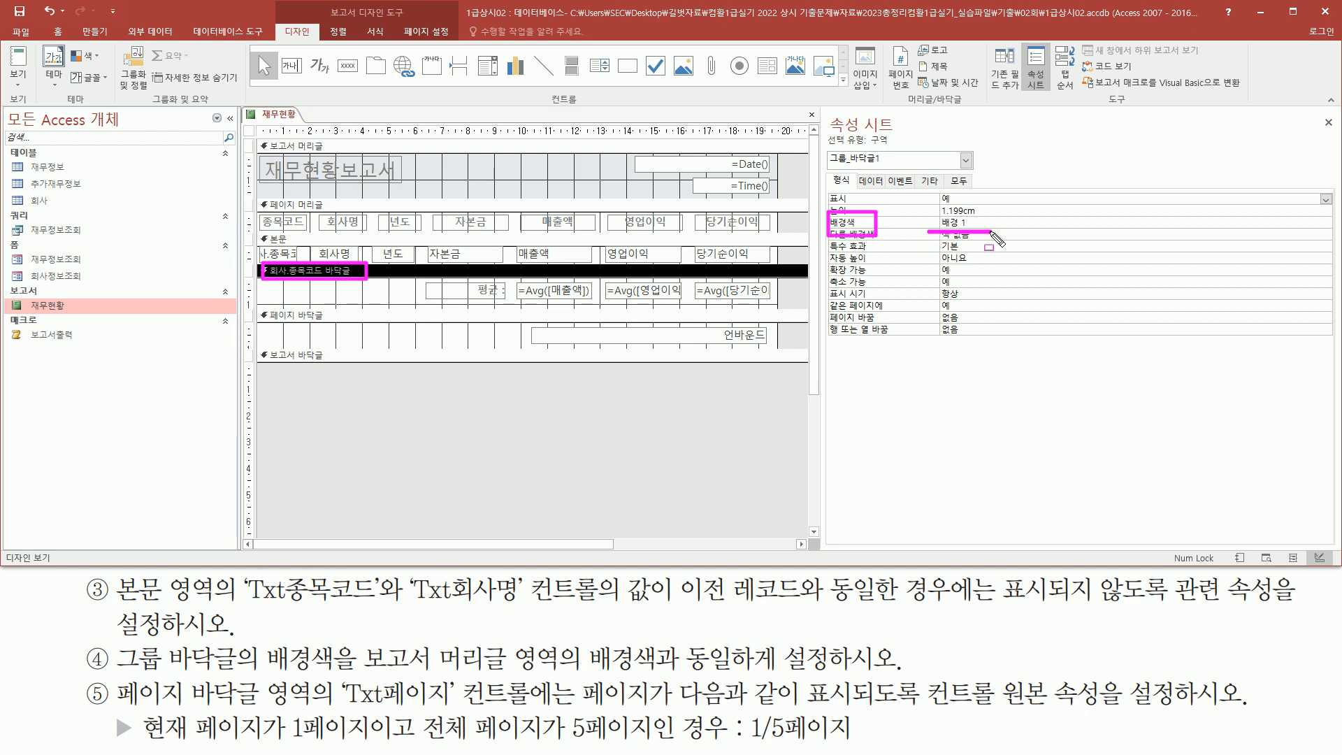
{"action": "key", "text": "Escape"}
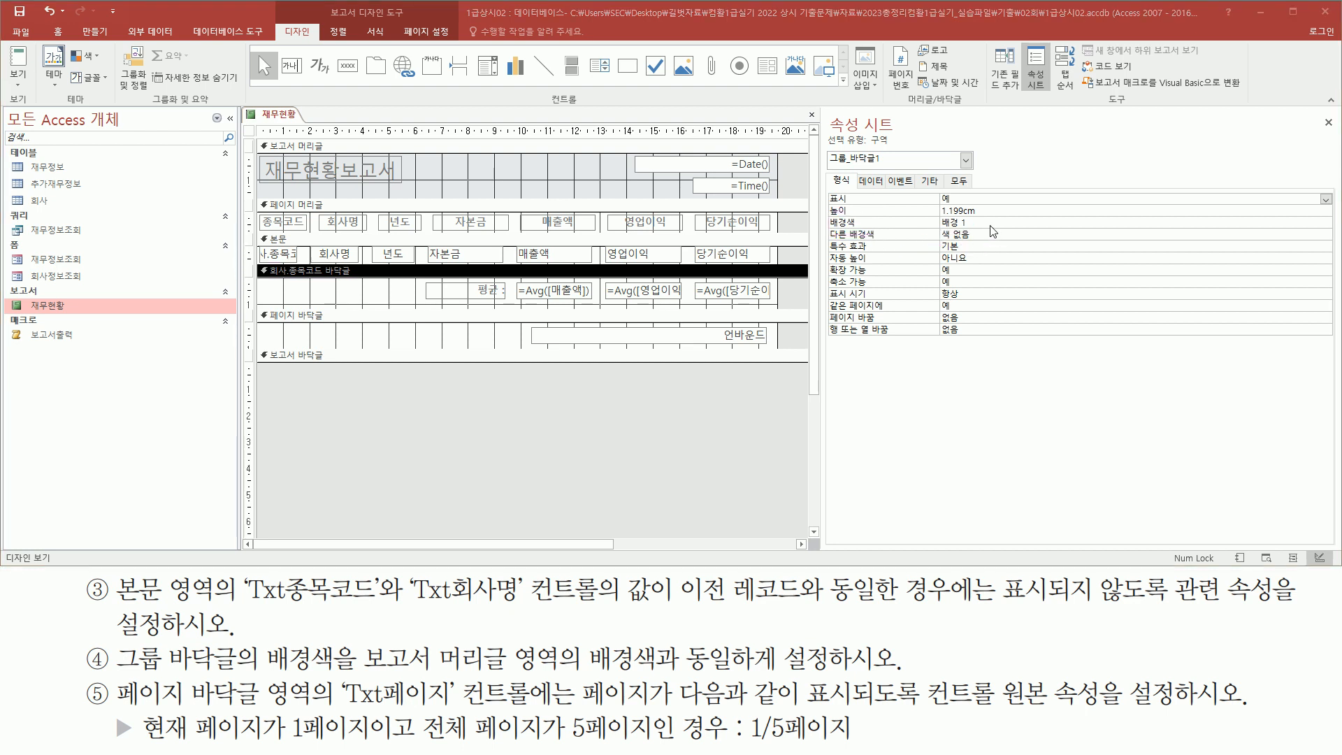
{"action": "left_click", "coordinate": [1011, 221]}
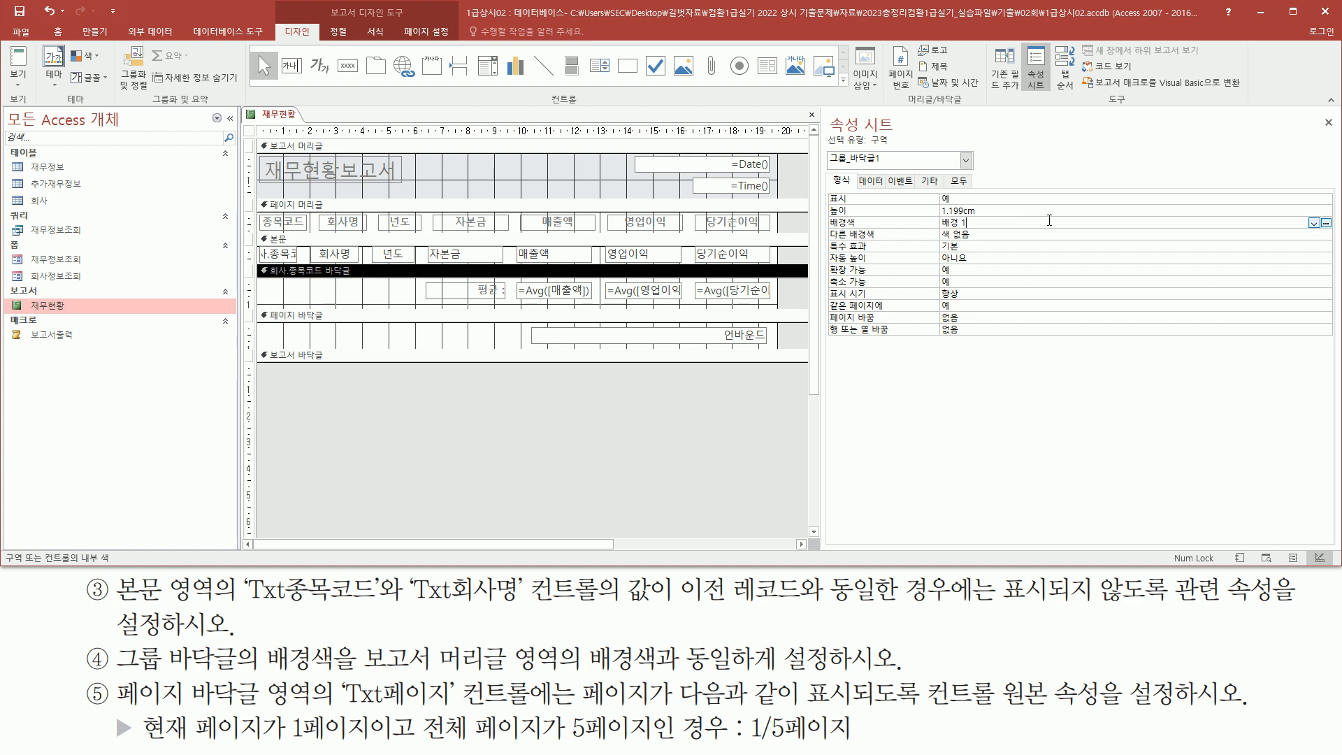
{"action": "left_click", "coordinate": [1314, 223]}
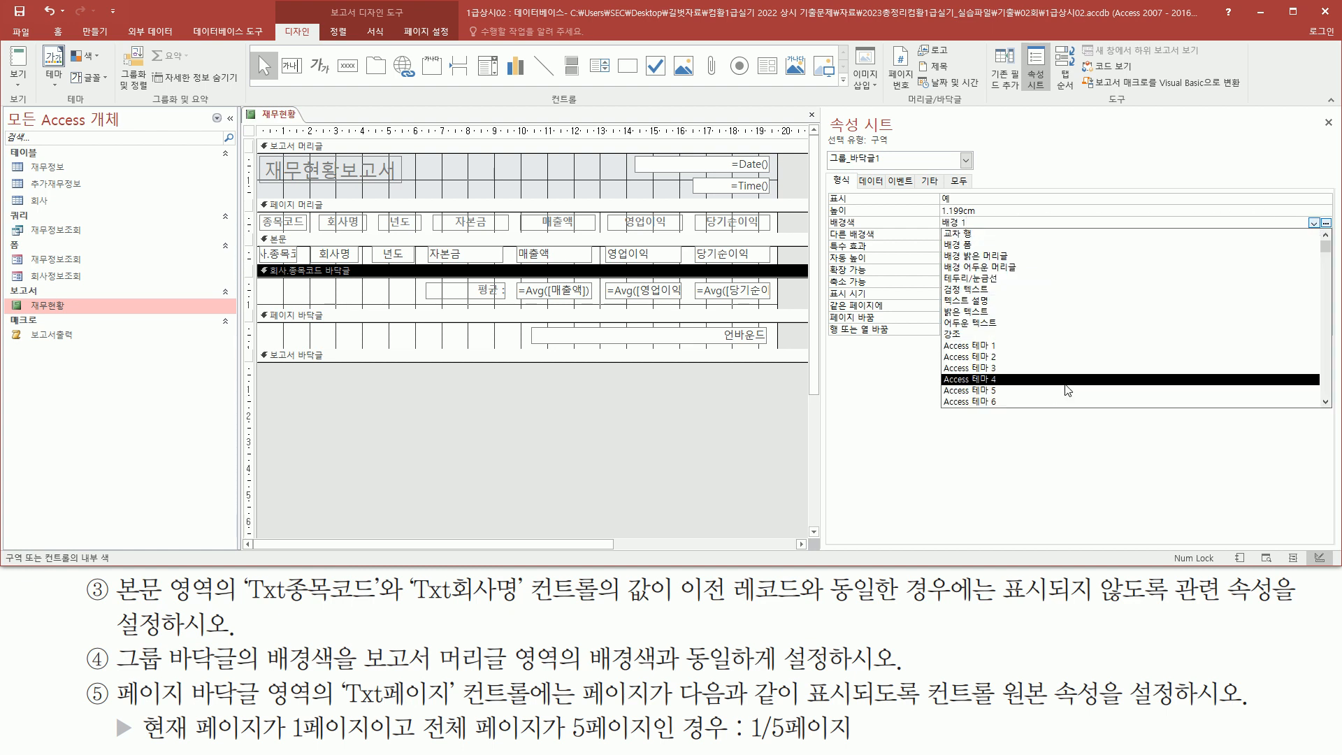
{"action": "left_click", "coordinate": [1047, 313]}
{"action": "left_click", "coordinate": [1010, 220]}
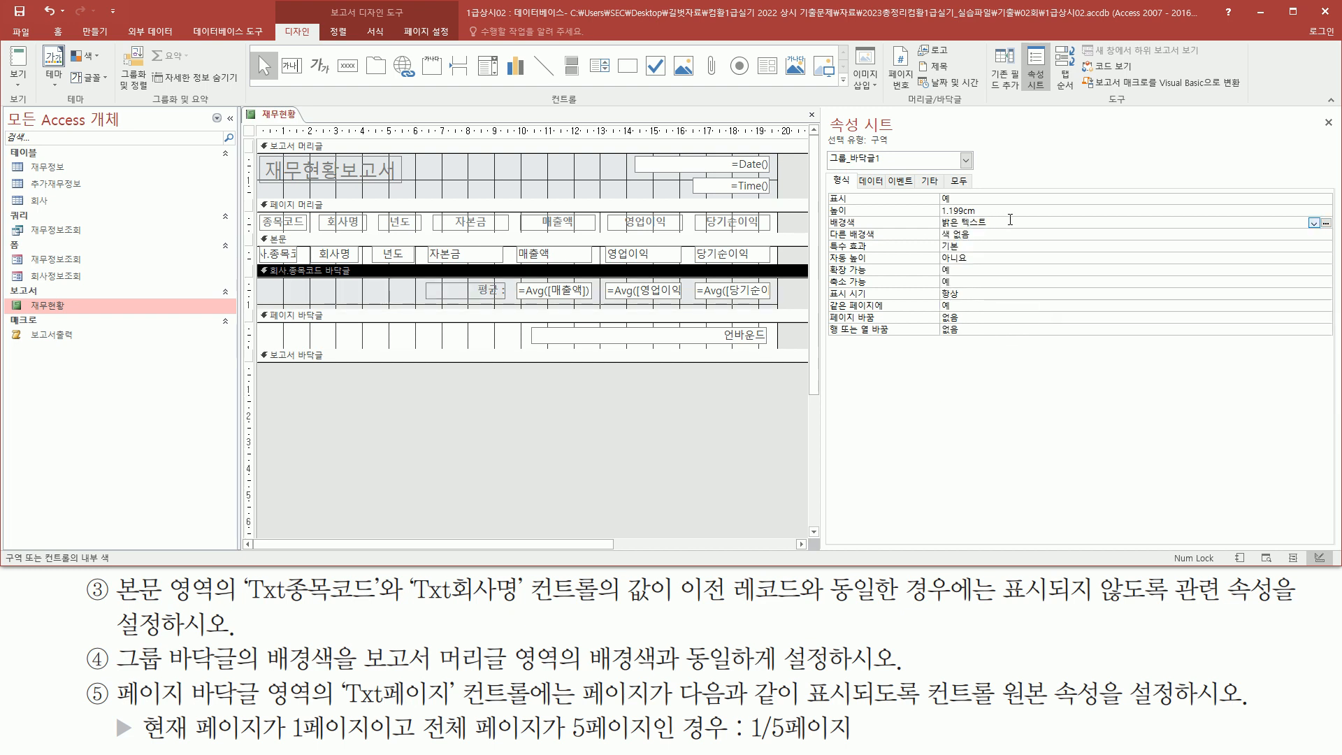
{"action": "mouse_move", "coordinate": [256, 265]}
{"action": "left_mouse_down"}
{"action": "mouse_move", "coordinate": [275, 287]}
{"action": "mouse_move", "coordinate": [789, 317]}
{"action": "left_mouse_up"}
{"action": "key", "text": "Escape"}
- Select the unbound text box in the 페이지 바닥글 section and check its control name against the instruction
{"action": "mouse_move", "coordinate": [109, 676]}
{"action": "left_mouse_down"}
{"action": "mouse_move", "coordinate": [288, 732]}
{"action": "mouse_move", "coordinate": [316, 719]}
{"action": "left_mouse_up"}
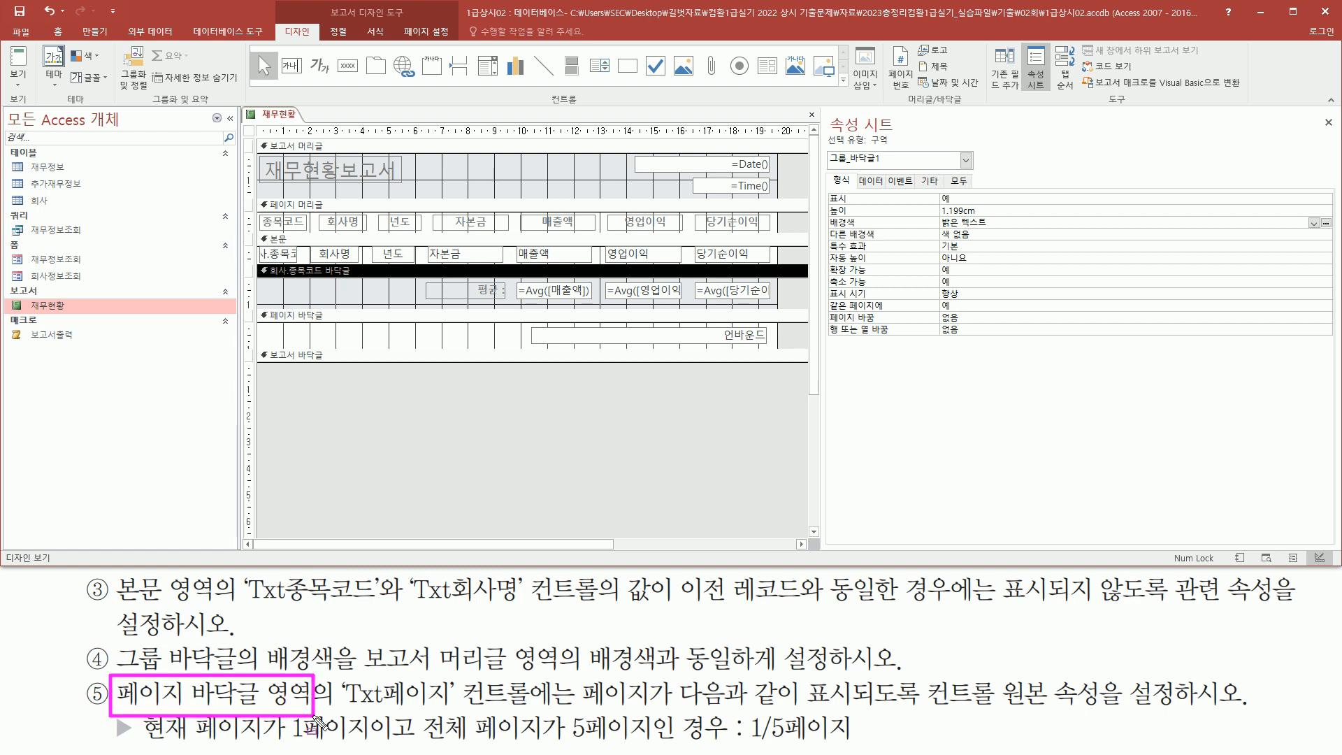
{"action": "mouse_move", "coordinate": [260, 308]}
{"action": "left_mouse_down"}
{"action": "mouse_move", "coordinate": [793, 366]}
{"action": "mouse_move", "coordinate": [786, 349]}
{"action": "left_mouse_up"}
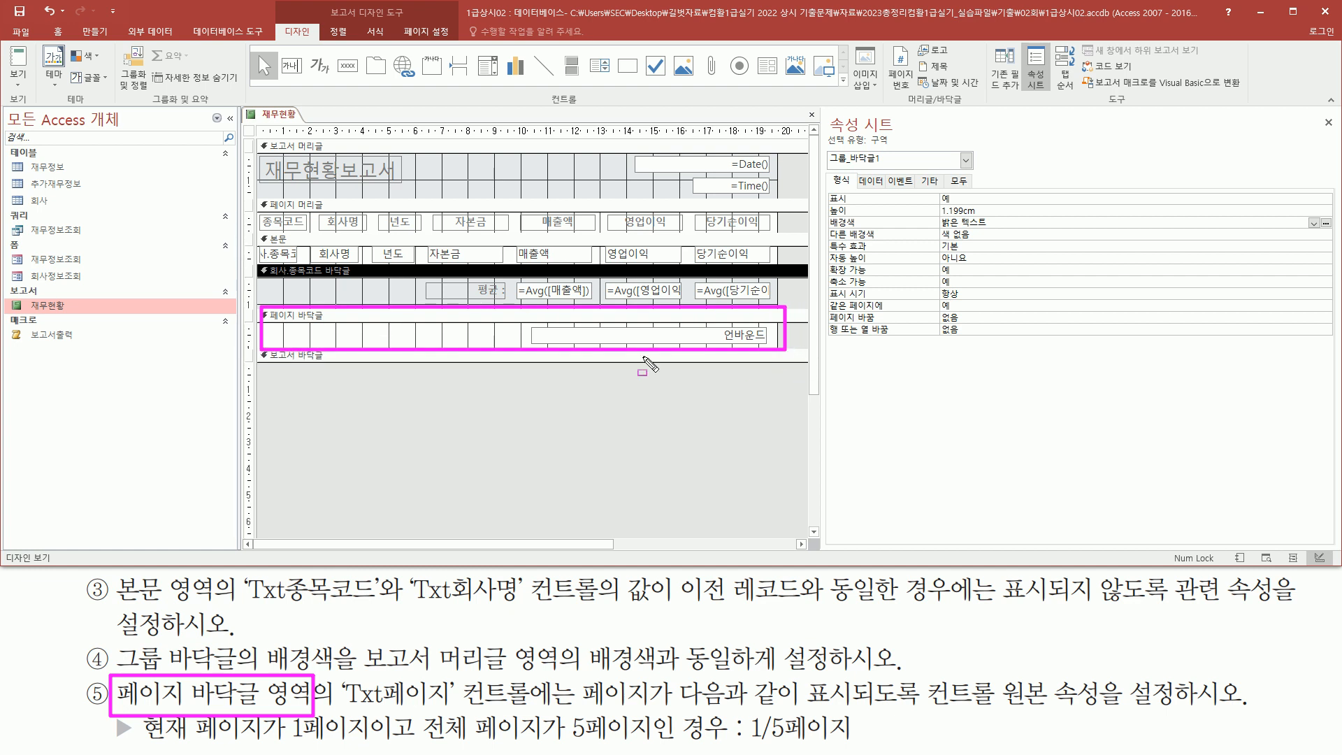
{"action": "left_click_drag", "start_coordinate": [340, 704], "coordinate": [528, 706]}
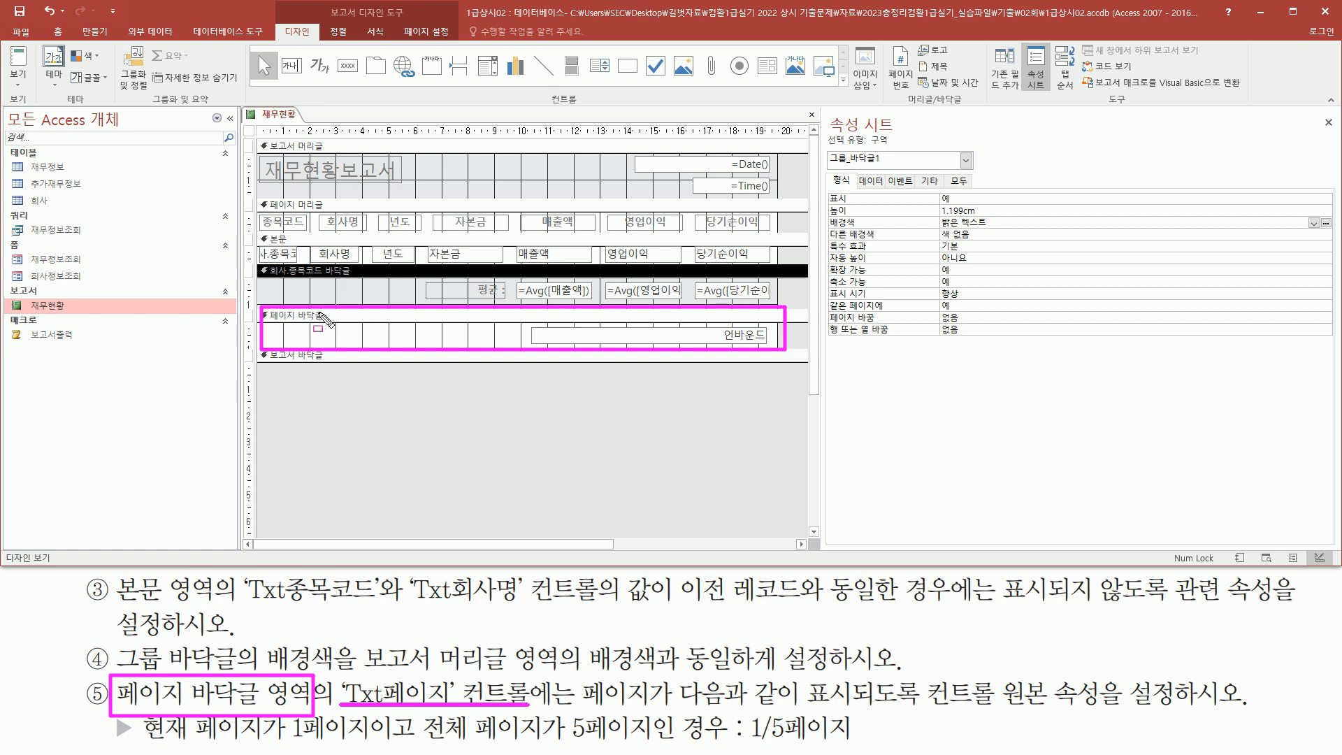
{"action": "mouse_move", "coordinate": [529, 324]}
{"action": "left_mouse_down"}
{"action": "mouse_move", "coordinate": [742, 359]}
{"action": "mouse_move", "coordinate": [780, 355]}
{"action": "mouse_move", "coordinate": [770, 343]}
{"action": "left_mouse_up"}
{"action": "key", "text": "Escape"}
{"action": "left_click", "coordinate": [666, 340]}
{"action": "left_click_drag", "start_coordinate": [823, 144], "coordinate": [885, 169]}
{"action": "left_click_drag", "start_coordinate": [340, 702], "coordinate": [454, 702]}
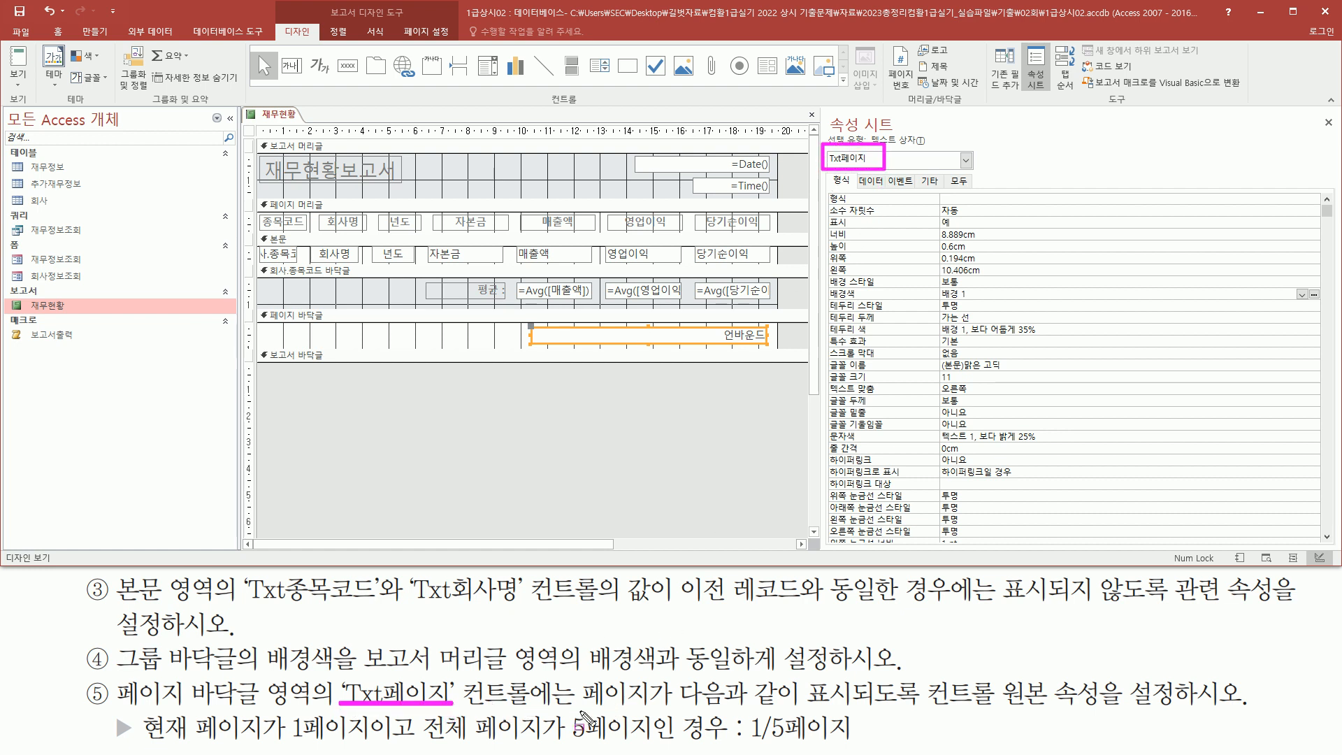
{"action": "mouse_move", "coordinate": [582, 709]}
{"action": "left_mouse_down"}
{"action": "mouse_move", "coordinate": [931, 700]}
{"action": "mouse_move", "coordinate": [1179, 728]}
{"action": "left_mouse_up"}
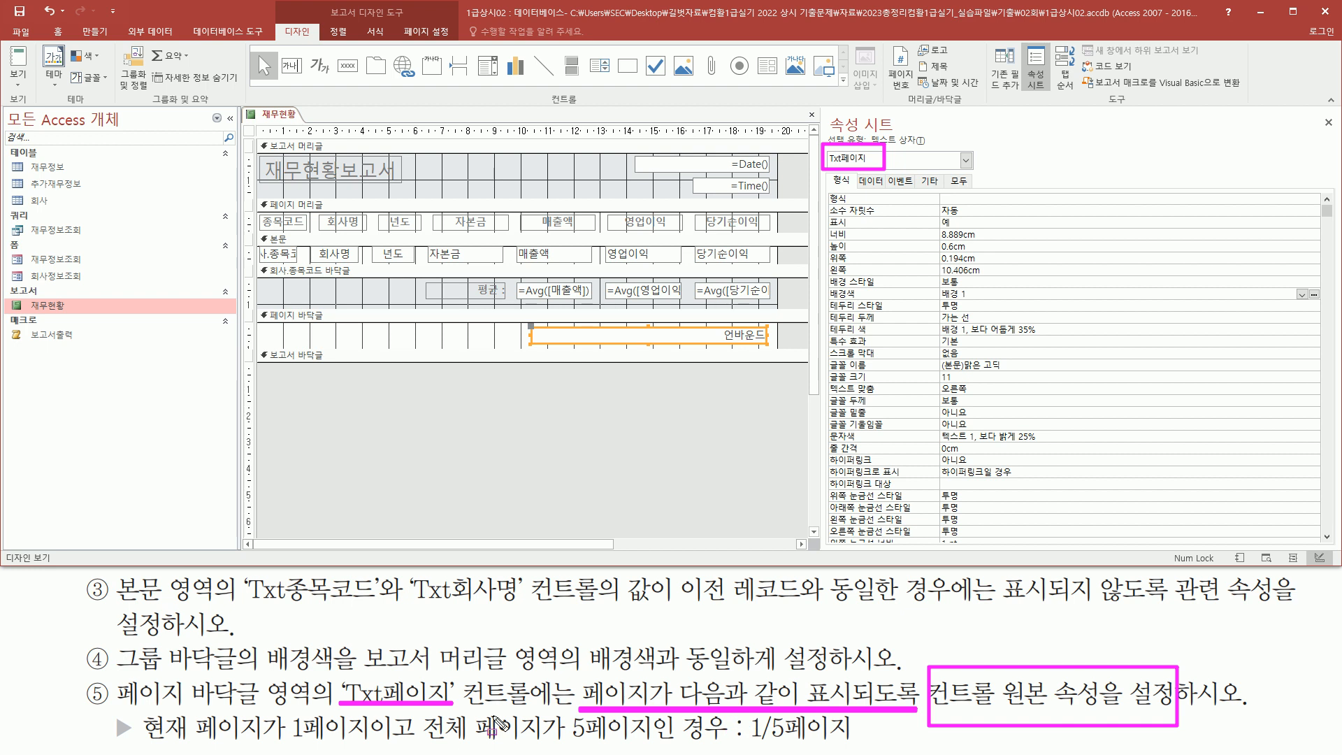
{"action": "left_click_drag", "start_coordinate": [143, 742], "coordinate": [853, 743]}
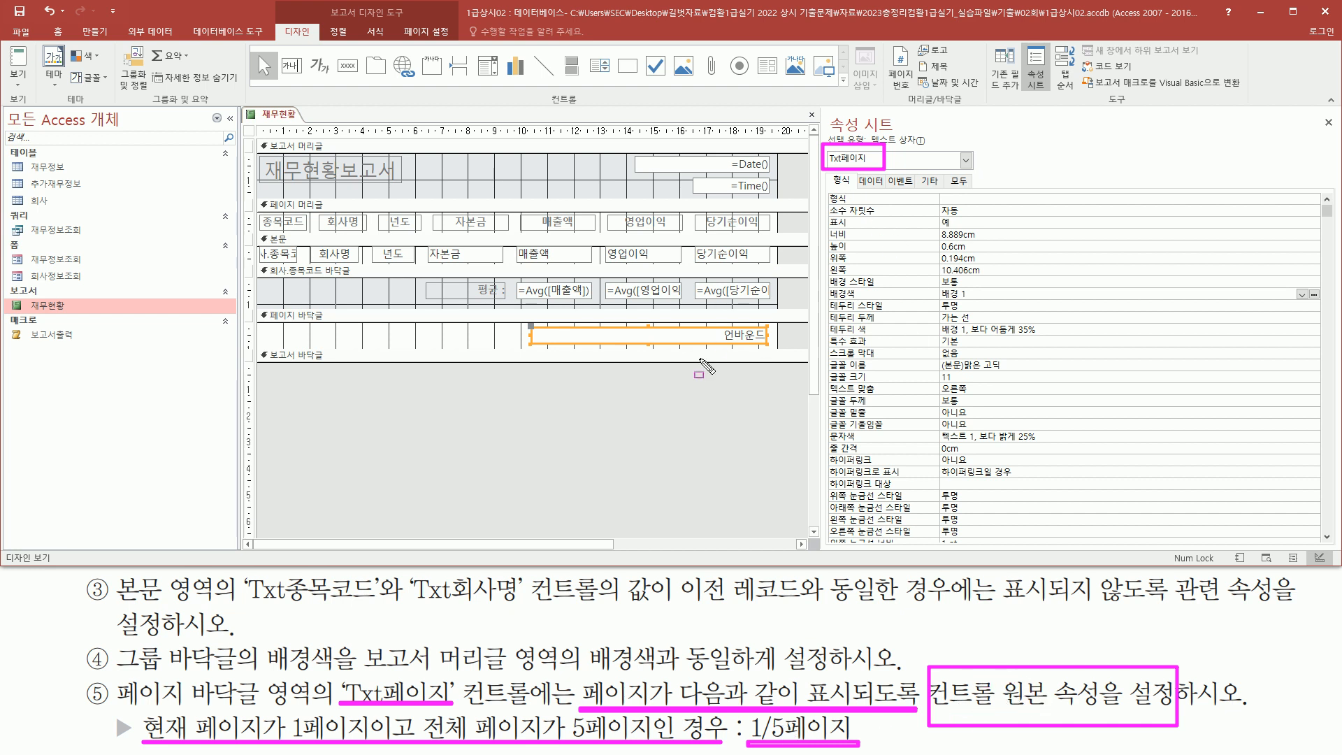
{"action": "key", "text": "Escape"}
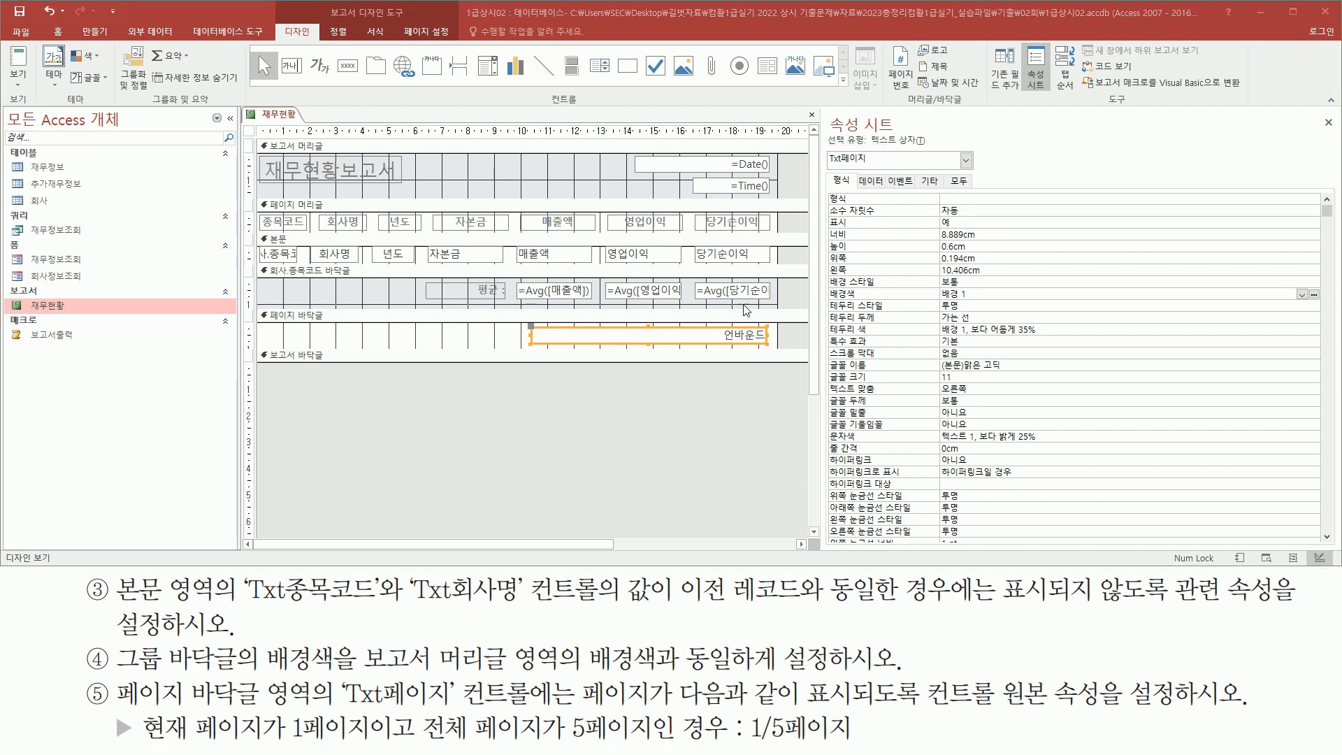
- Open the 컨트롤 원본 property of the Txt페이지 text box for editing
{"action": "left_click", "coordinate": [872, 181]}
{"action": "key", "text": "ctrl+2"}
{"action": "left_click_drag", "start_coordinate": [830, 191], "coordinate": [1074, 208]}
{"action": "key", "text": "Escape"}
{"action": "left_click", "coordinate": [970, 199]}
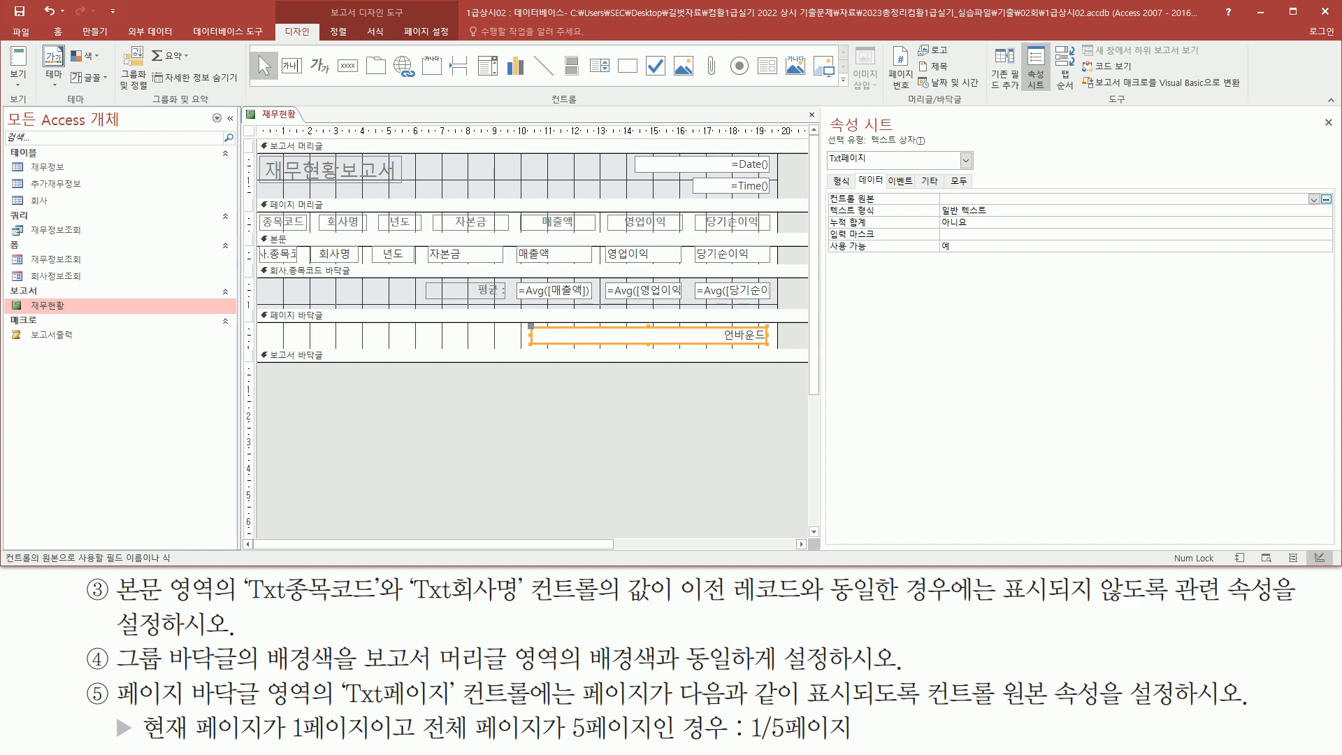
- Switch to a memo note and write the page expression =[page] & [pages]
{"action": "key", "text": "alt+Tab"}
{"action": "key", "text": "ctrl+2"}
{"action": "left_click_drag", "start_coordinate": [748, 739], "coordinate": [755, 740]}
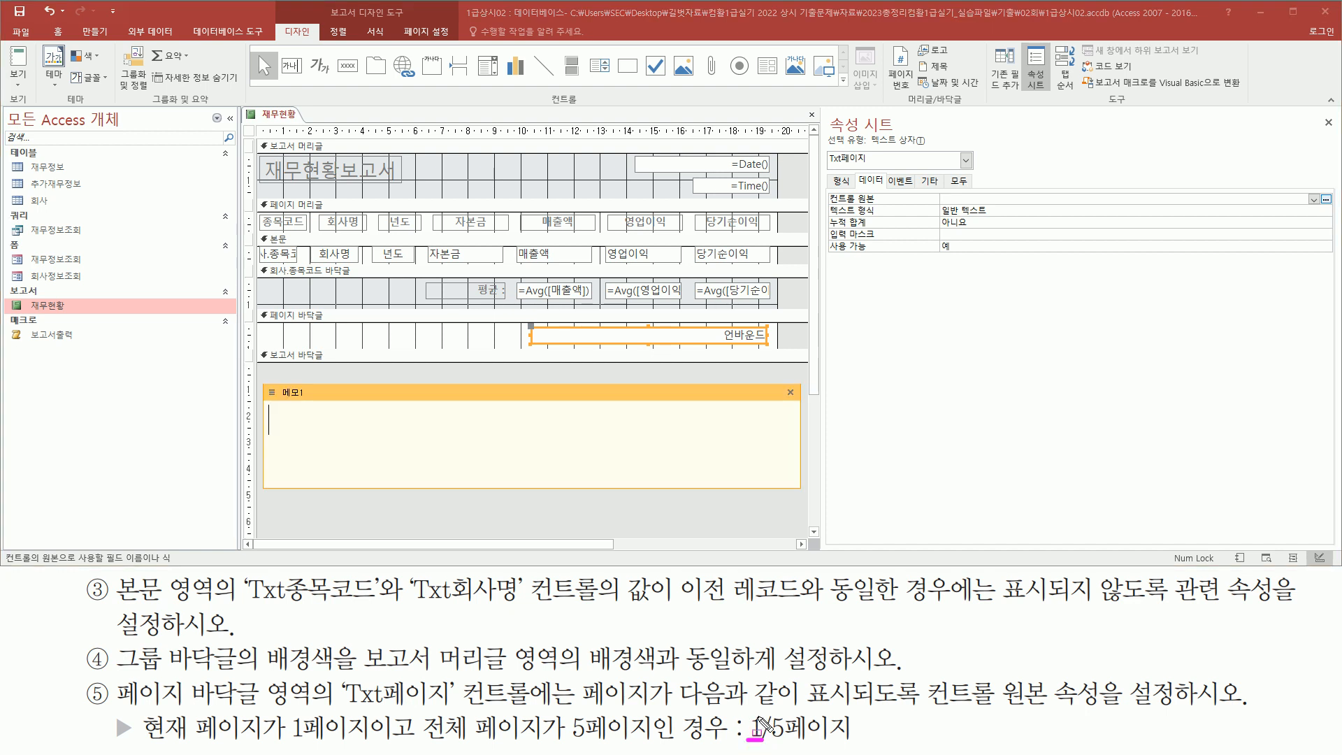
{"action": "left_click_drag", "start_coordinate": [770, 741], "coordinate": [784, 741]}
{"action": "key", "text": "Escape"}
{"action": "left_click", "coordinate": [397, 439]}
{"action": "type", "text": "=["}
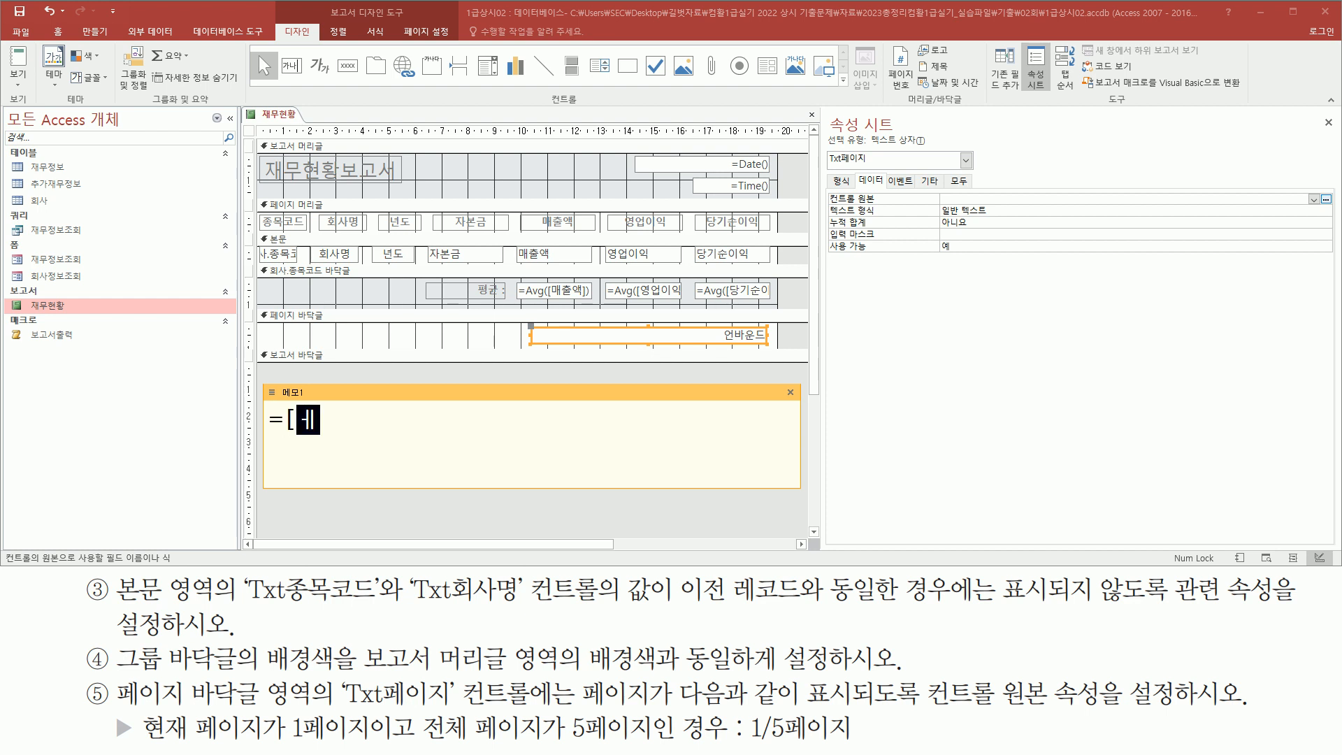
{"action": "type", "text": "page"}
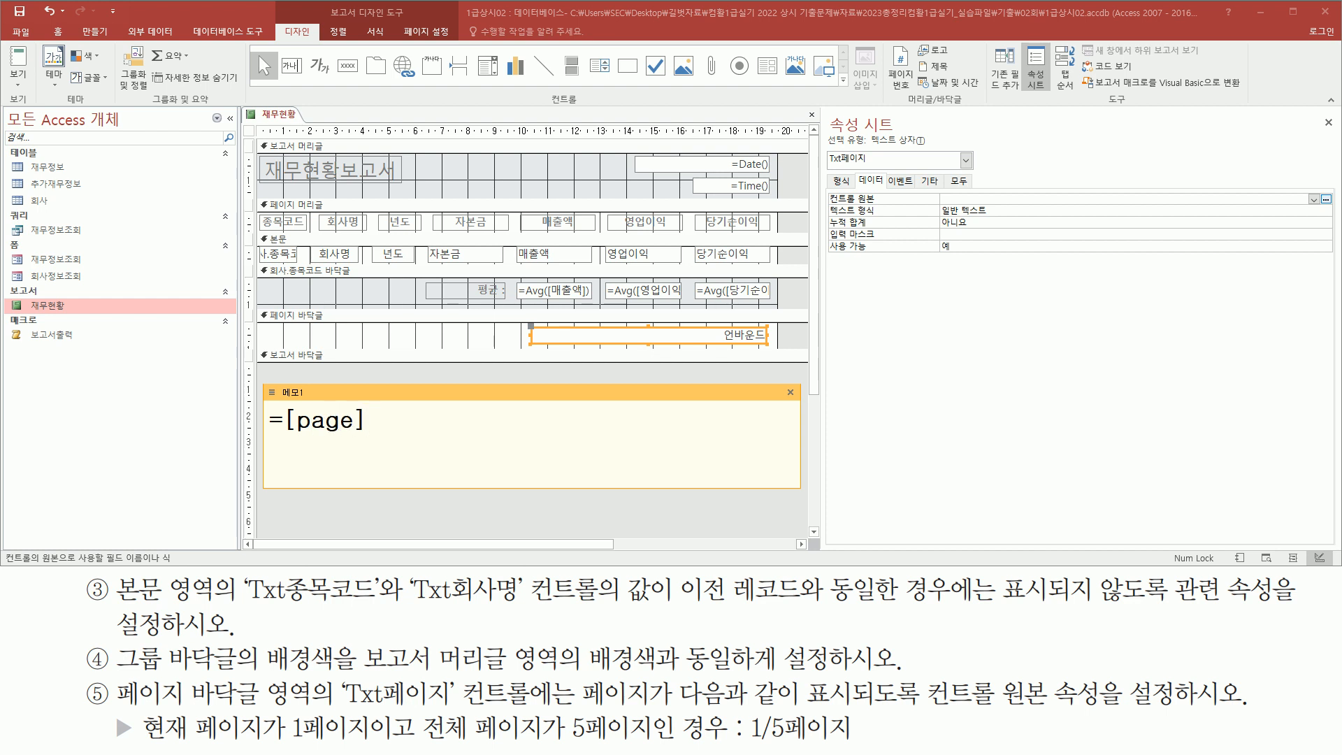
{"action": "type", "text": "] & [pages"}
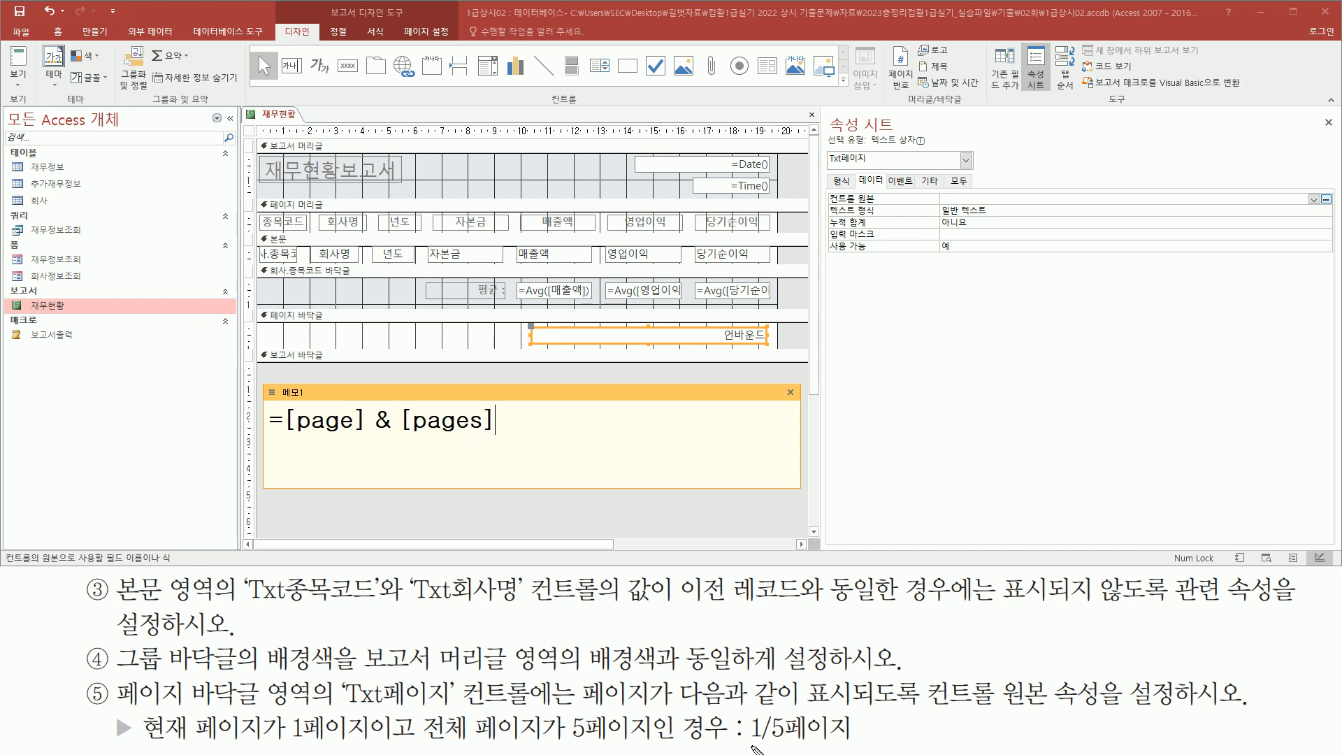
- Insert a "/" separator between the two page fields in the memo, making the expression =[page] & "/" & [pages]
{"action": "mouse_move", "coordinate": [750, 748]}
{"action": "left_mouse_down"}
{"action": "mouse_move", "coordinate": [790, 746]}
{"action": "mouse_move", "coordinate": [768, 712]}
{"action": "left_mouse_up"}
{"action": "key", "text": "Escape"}
{"action": "left_click", "coordinate": [397, 420]}
{"action": "double_click", "coordinate": [289, 420]}
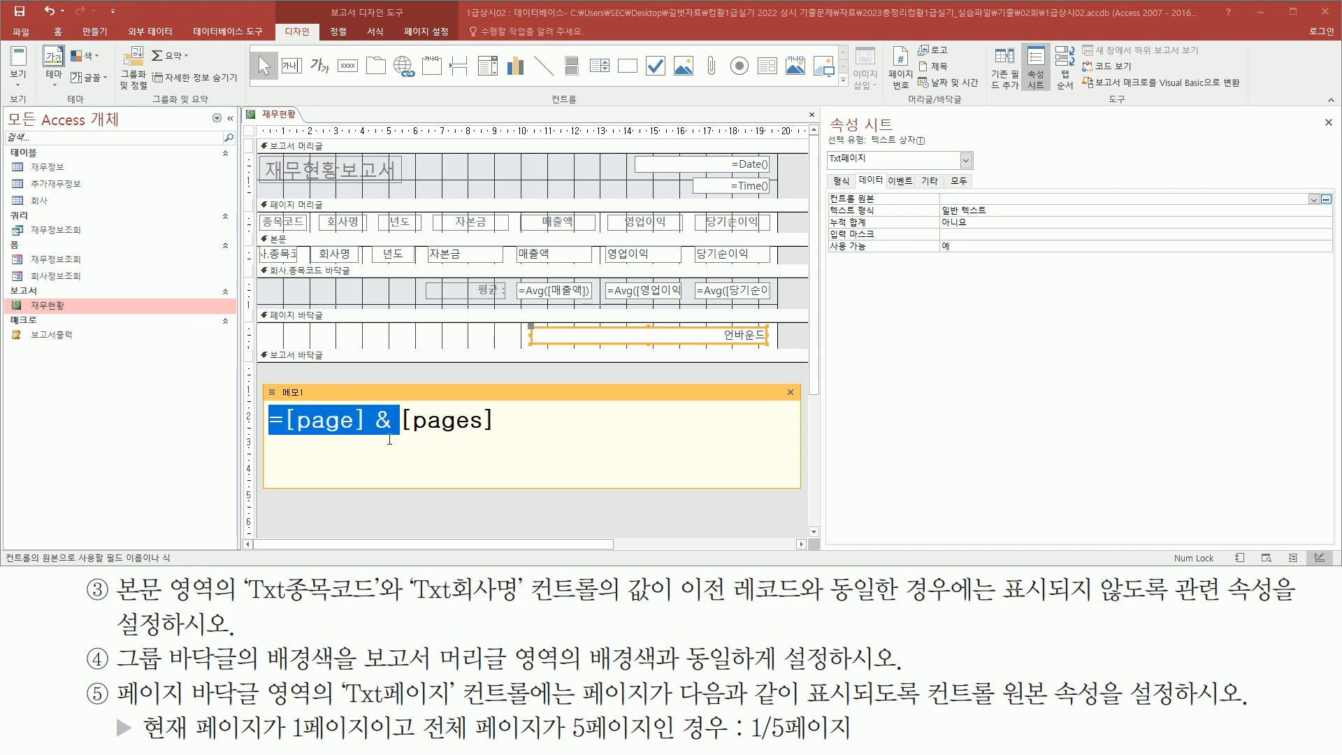
{"action": "left_click", "coordinate": [404, 420]}
{"action": "type", "text": "\"/\""}
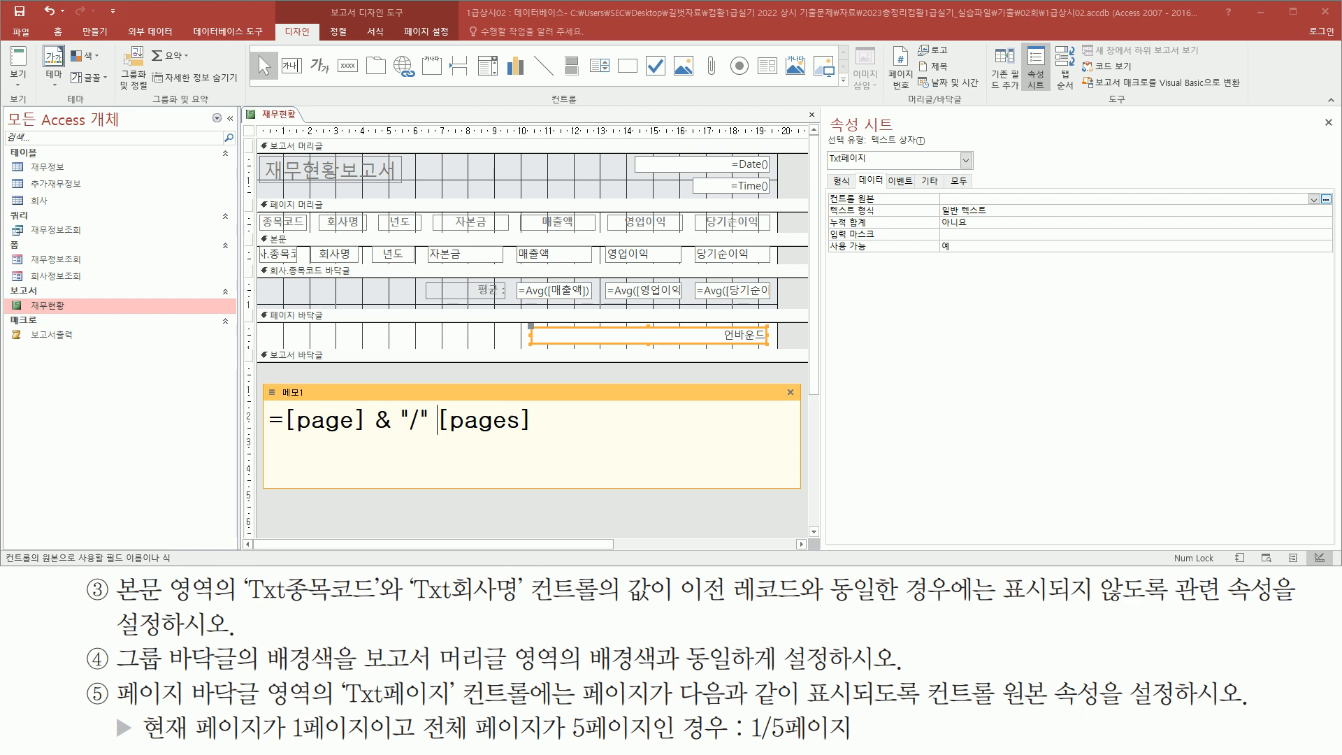
{"action": "type", "text": " &"}
{"action": "key", "text": "shift+End"}
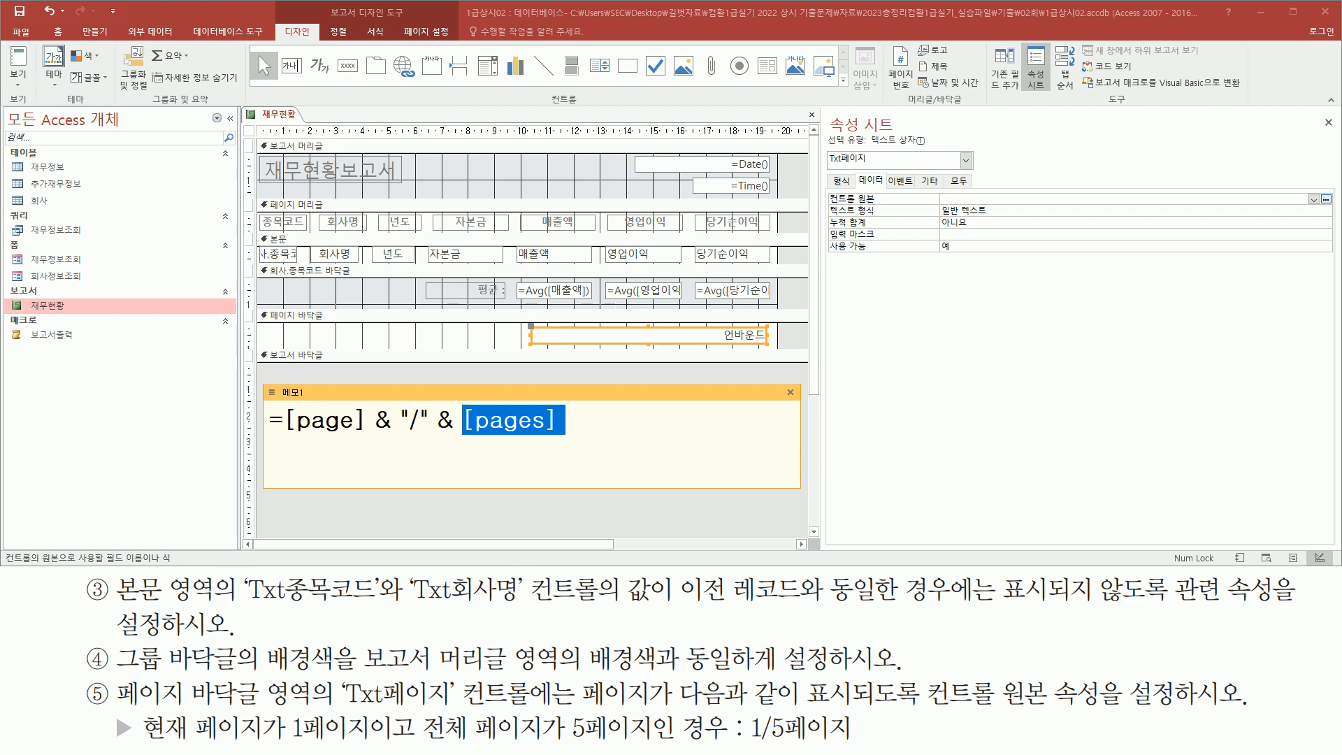
- Append & "페이지" to the end of the page expression in the memo
{"action": "left_click_drag", "start_coordinate": [787, 736], "coordinate": [849, 736]}
{"action": "key", "text": "Escape"}
{"action": "left_click", "coordinate": [605, 423]}
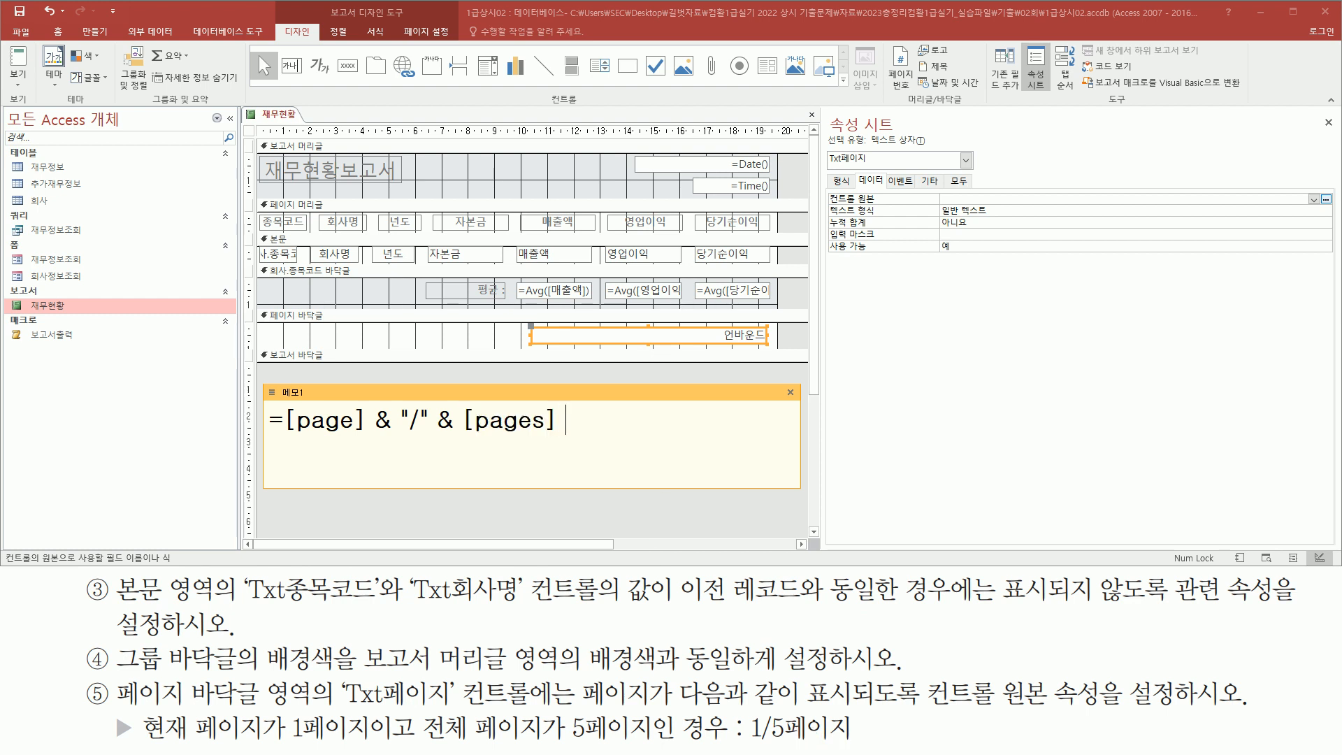
{"action": "type", "text": "& \"페이지"}
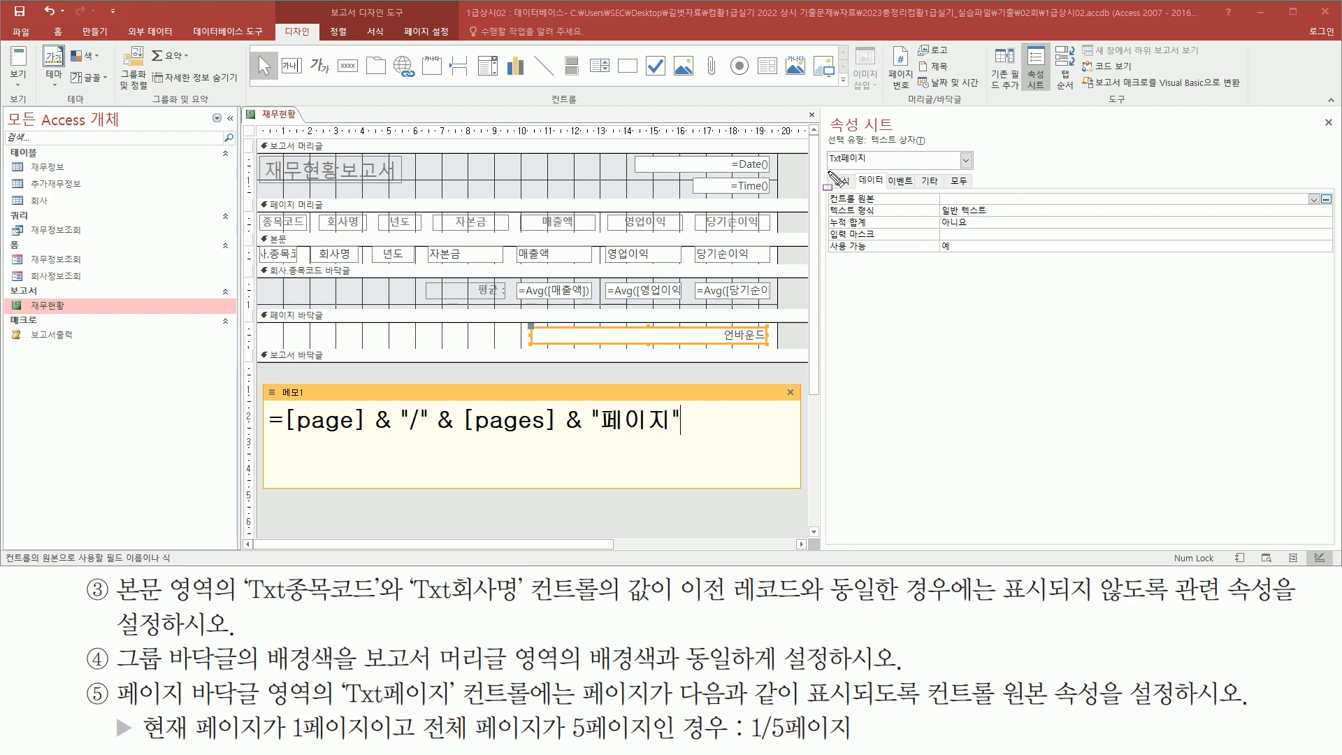
{"action": "mouse_move", "coordinate": [829, 165]}
{"action": "left_mouse_down"}
{"action": "mouse_move", "coordinate": [865, 166]}
{"action": "mouse_move", "coordinate": [853, 183]}
{"action": "mouse_move", "coordinate": [888, 206]}
{"action": "mouse_move", "coordinate": [1079, 202]}
{"action": "left_mouse_up"}
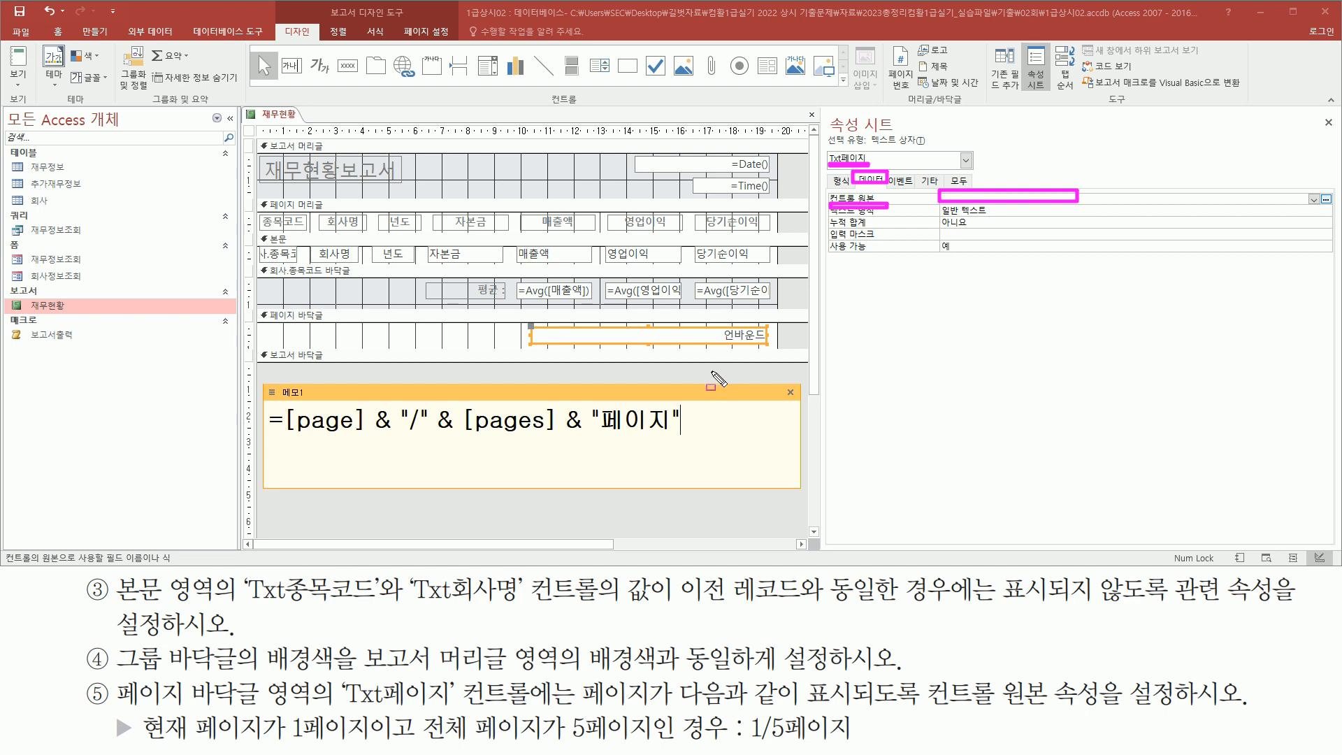
- Set the 컨트롤 원본 of the Txt페이지 text box to =[page] & "/" & [pages] & "페이지"
{"action": "key", "text": "Escape"}
{"action": "left_click", "coordinate": [954, 197]}
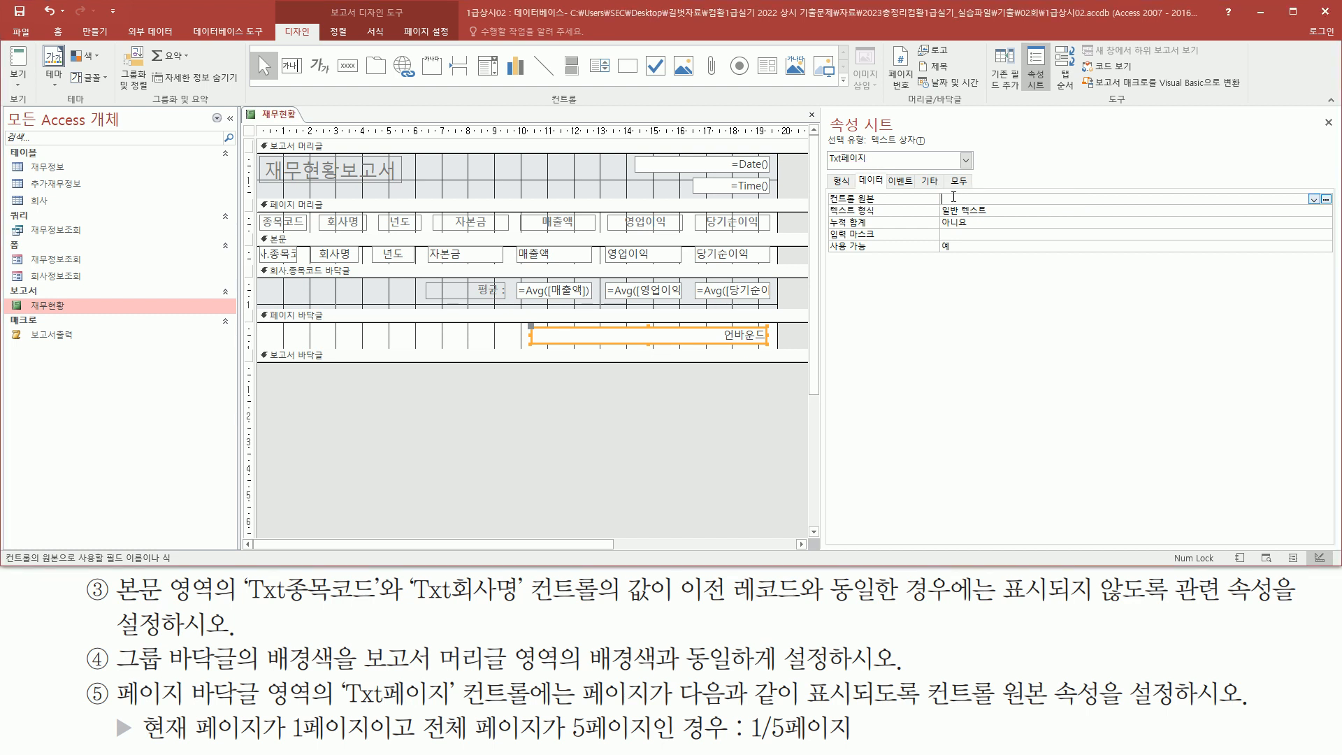
{"action": "type", "text": "=[page] & \"/\" & [pages] & \"페이지\""}
- Preview the 재무현황 report as printed and examine the page number in the page footer
{"action": "left_click", "coordinate": [15, 82]}
{"action": "left_click", "coordinate": [76, 144]}
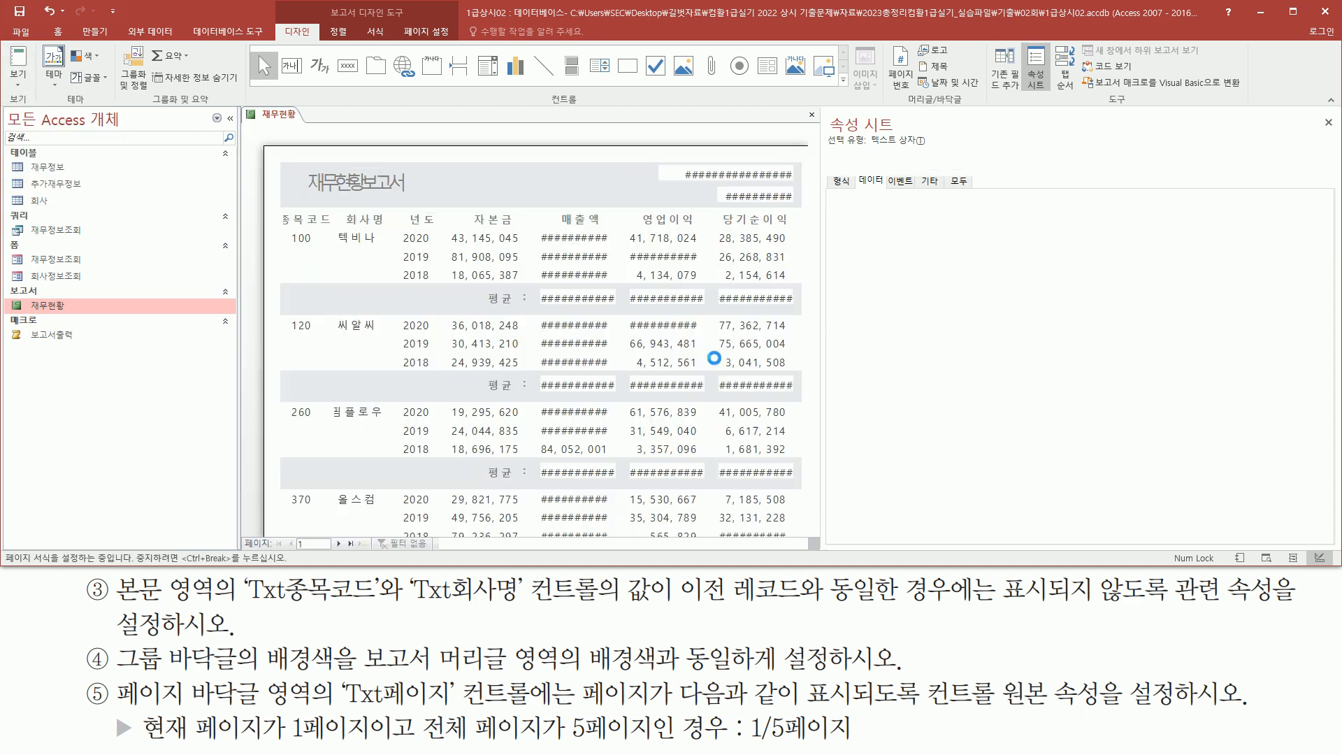
{"action": "scroll", "coordinate": [767, 422], "scroll_direction": "down", "scroll_amount": 3}
{"action": "scroll", "coordinate": [767, 422], "scroll_direction": "down", "scroll_amount": 14}
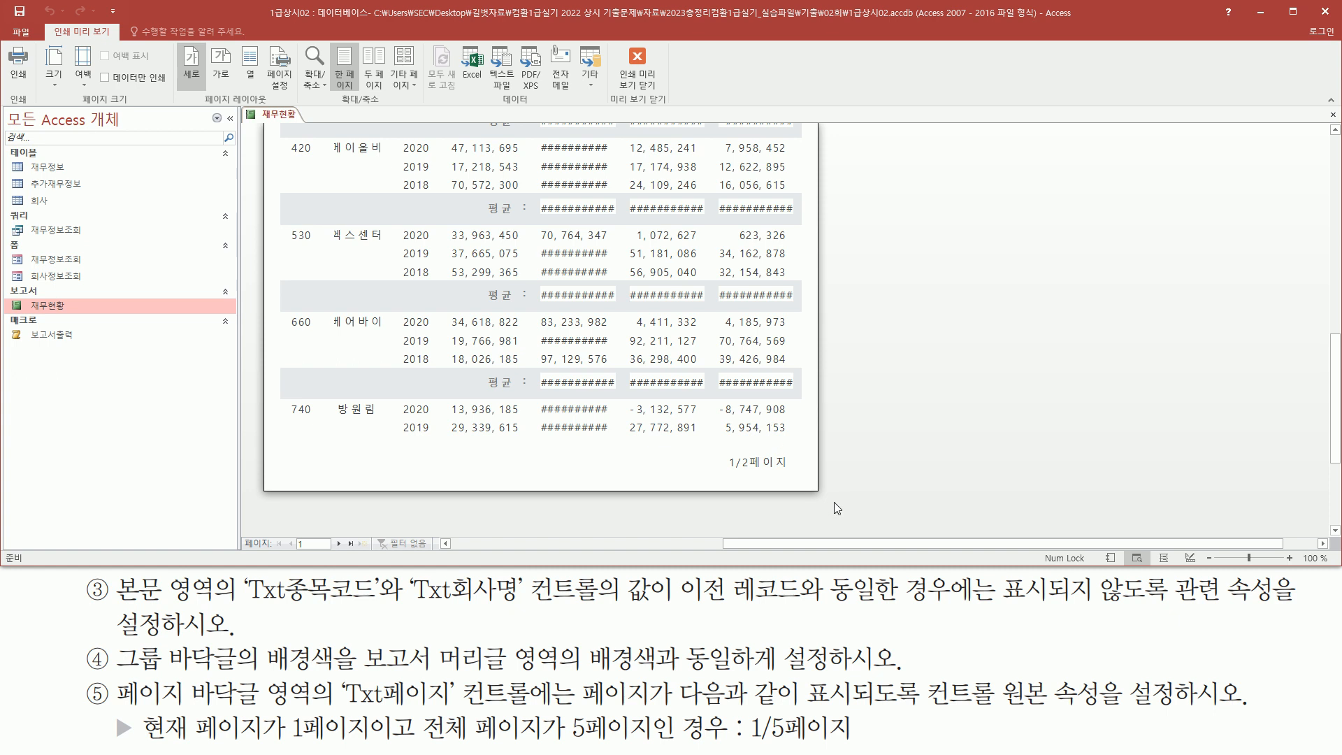
{"action": "left_click_drag", "start_coordinate": [721, 450], "coordinate": [804, 475]}
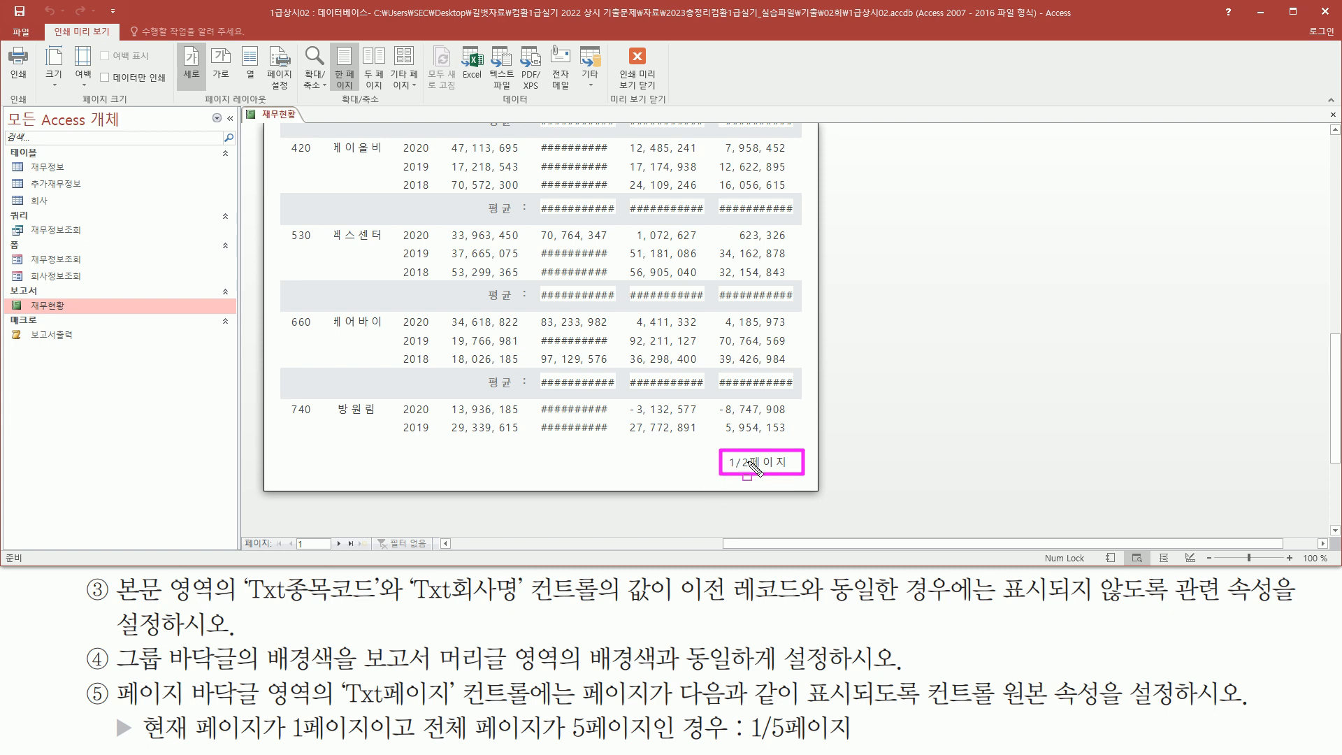
{"action": "key", "text": "Escape"}
{"action": "left_click", "coordinate": [572, 477]}
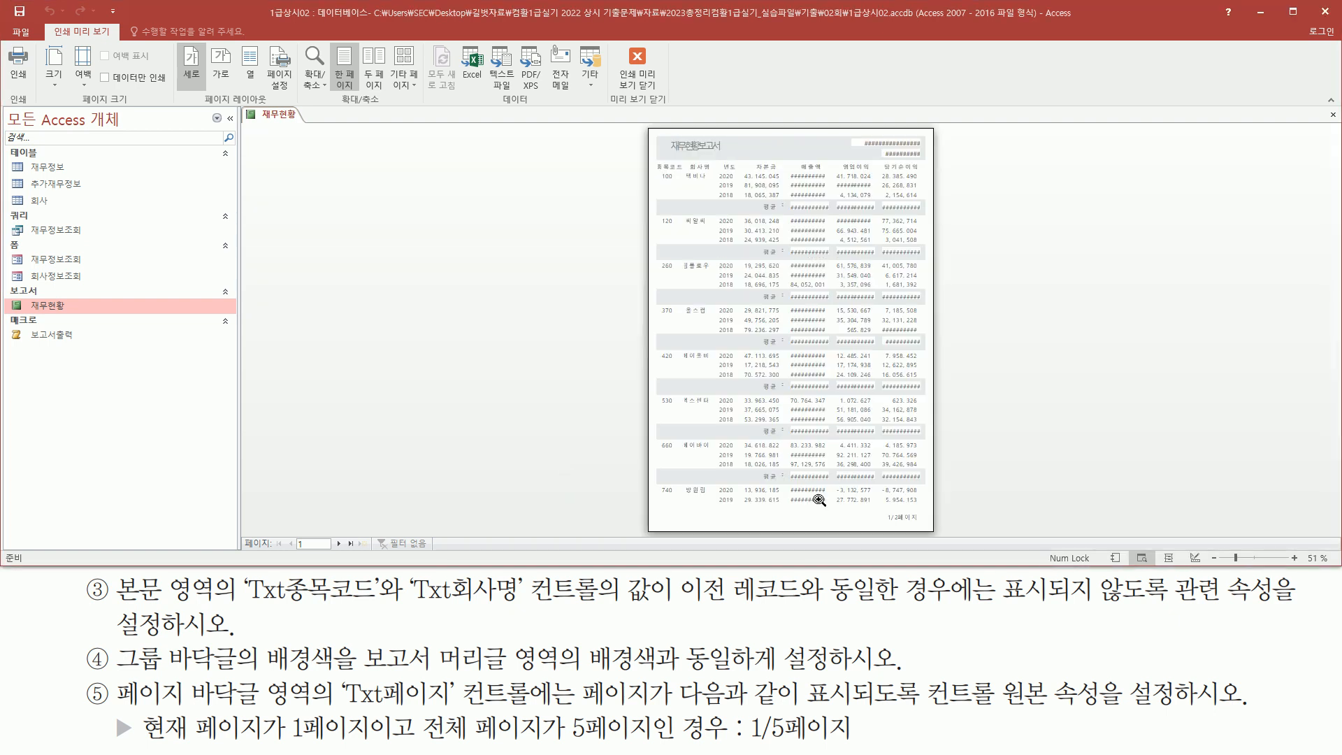
{"action": "left_click", "coordinate": [911, 512]}
{"action": "scroll", "coordinate": [909, 504], "scroll_direction": "down", "scroll_amount": 3}
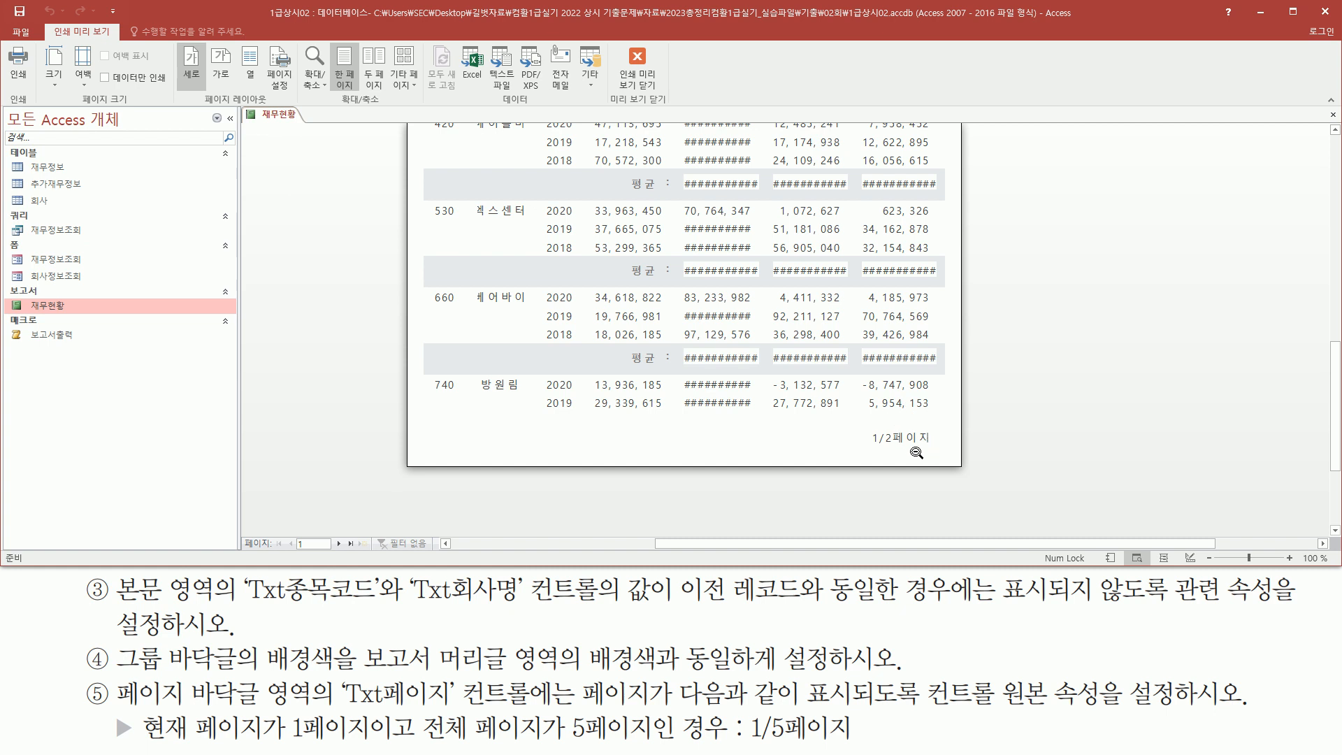
- Leave the print preview and close the 재무현황 report, saving its design changes
{"action": "left_click", "coordinate": [637, 69]}
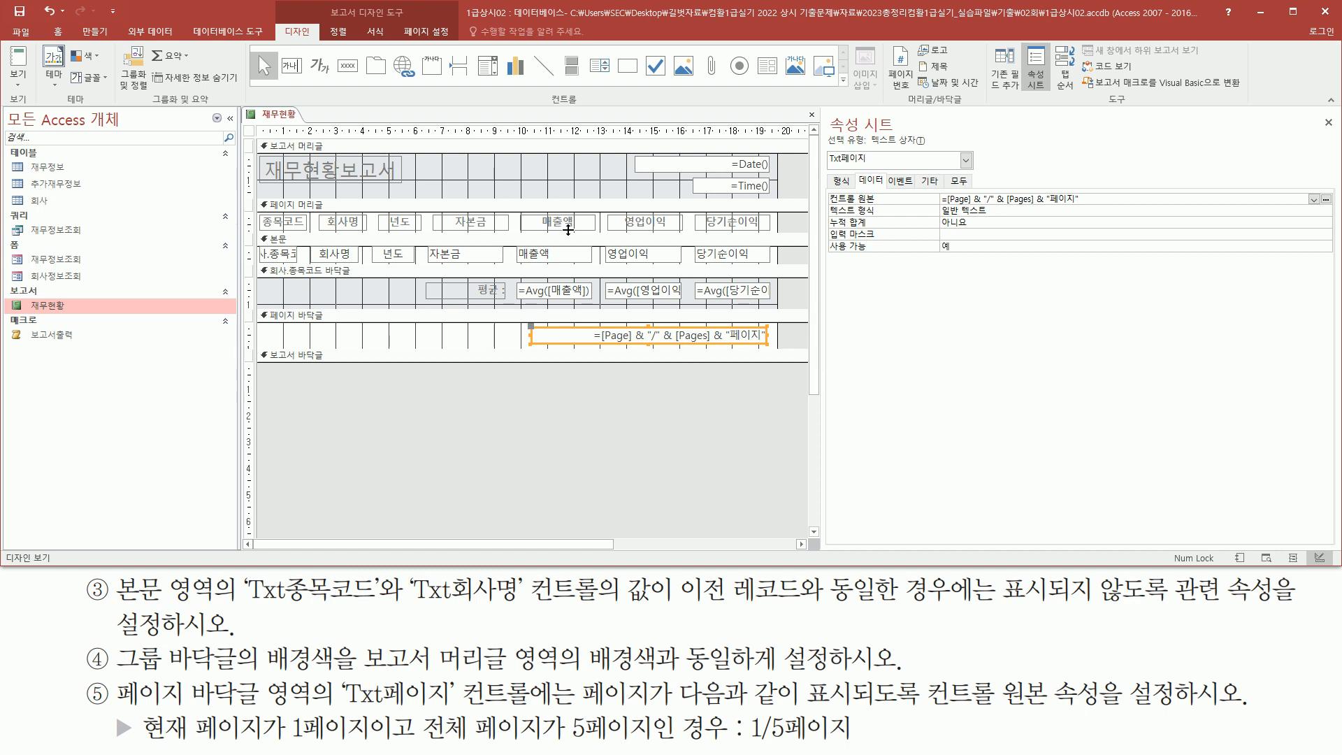
{"action": "left_click", "coordinate": [811, 114]}
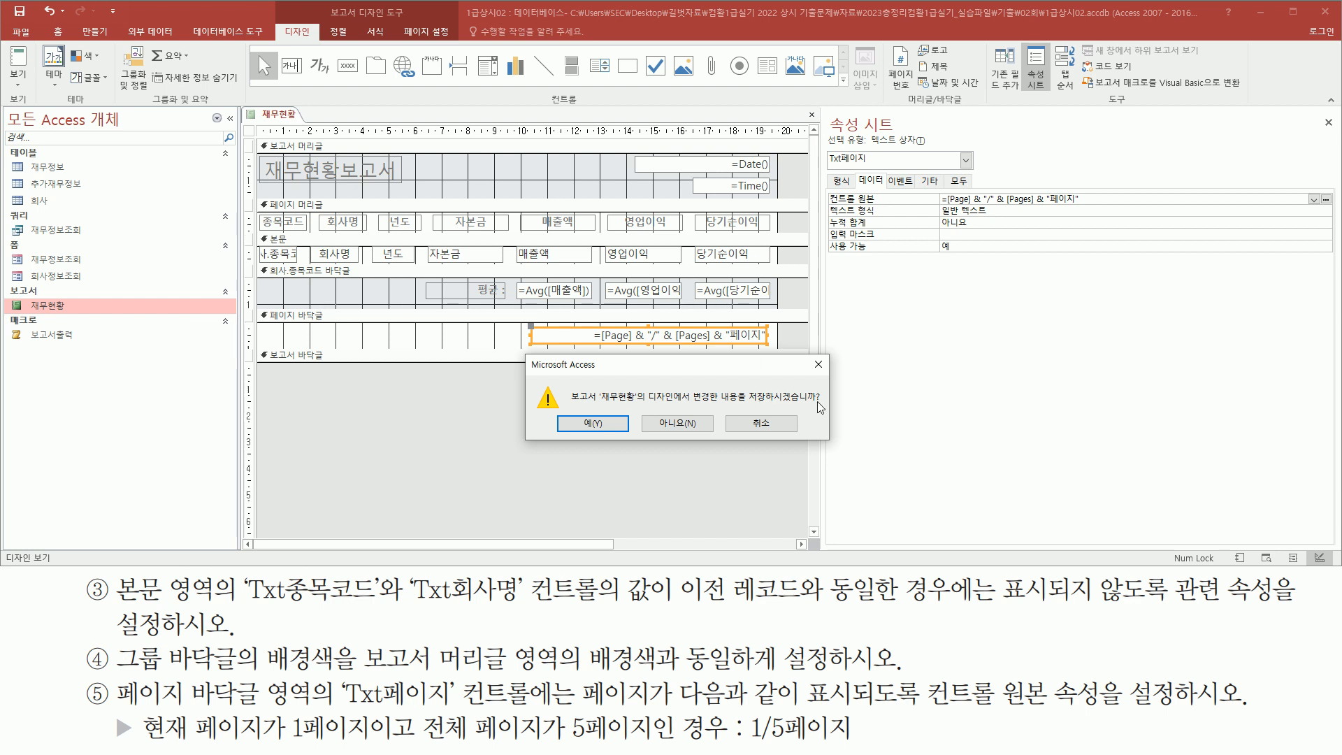
{"action": "left_click", "coordinate": [593, 424]}
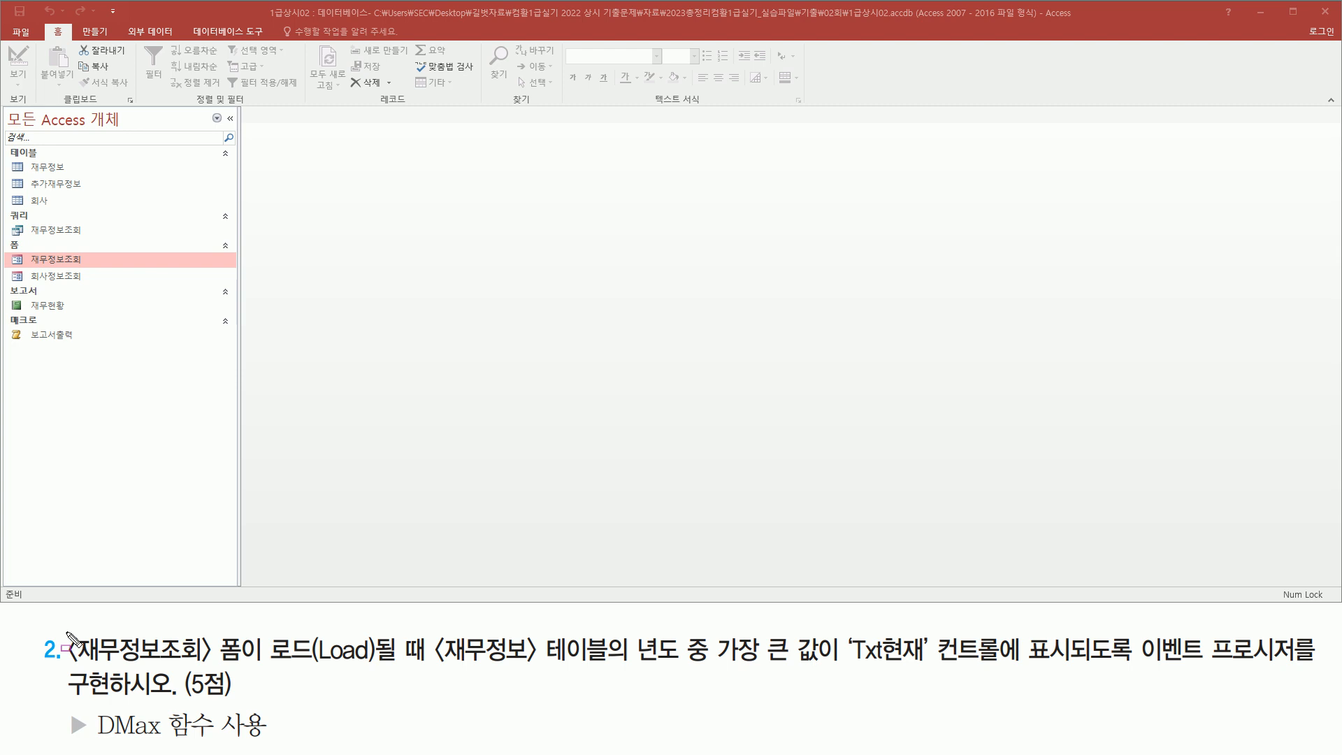
{"action": "mouse_move", "coordinate": [67, 629]}
{"action": "left_mouse_down"}
{"action": "mouse_move", "coordinate": [70, 668]}
{"action": "mouse_move", "coordinate": [215, 670]}
{"action": "left_mouse_up"}
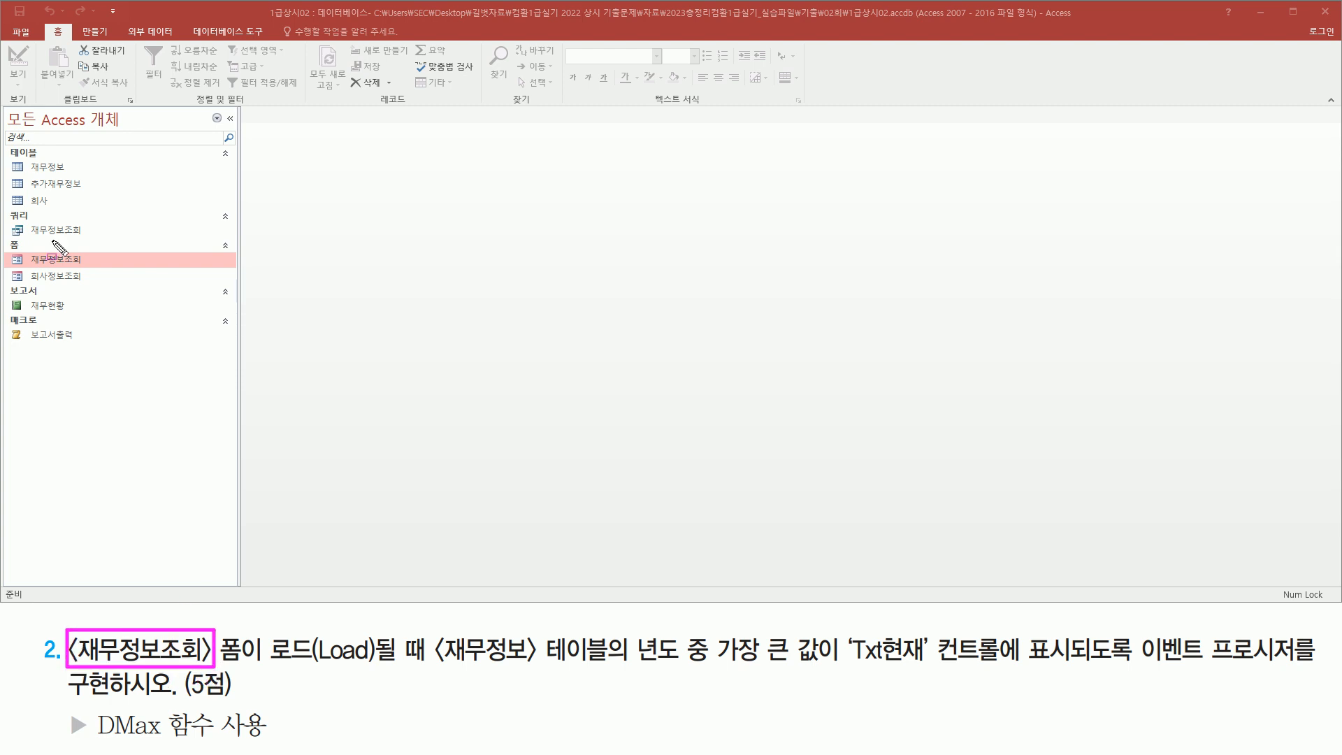
{"action": "left_click_drag", "start_coordinate": [22, 243], "coordinate": [99, 273]}
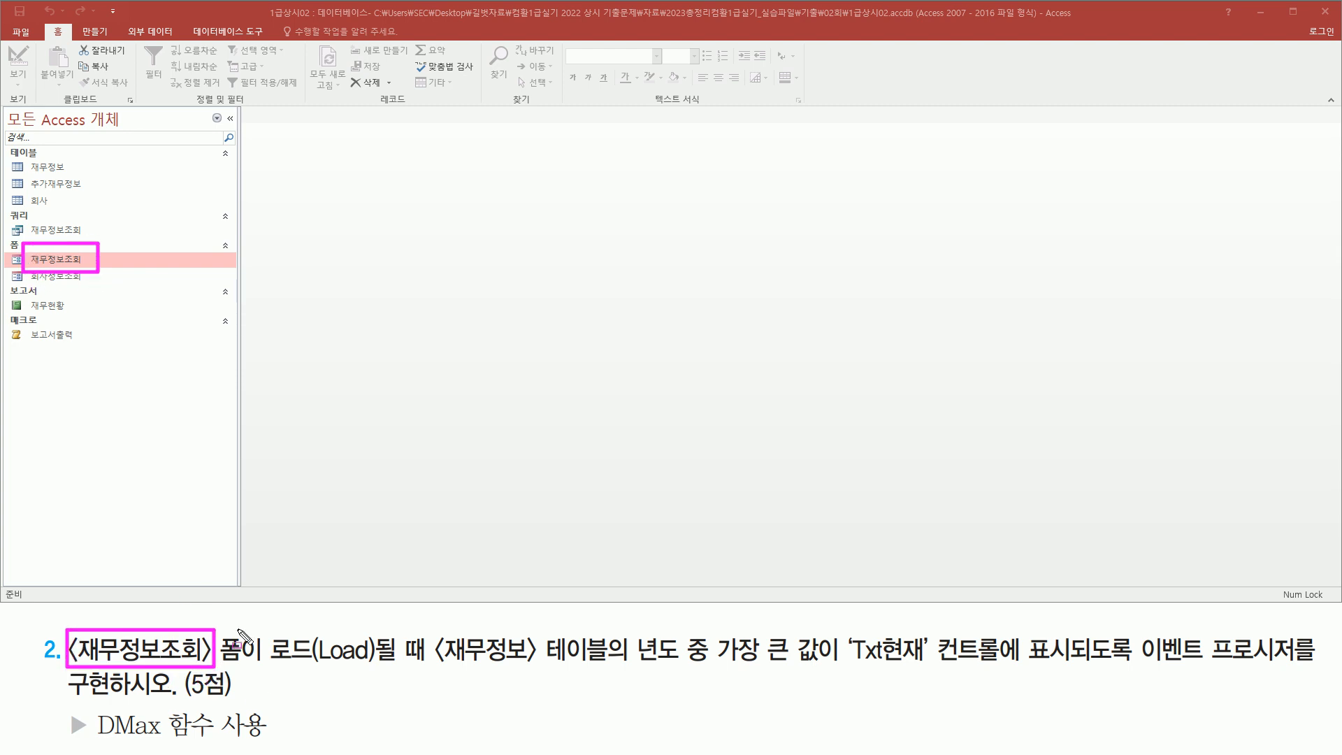
{"action": "mouse_move", "coordinate": [264, 666]}
{"action": "left_mouse_down"}
{"action": "mouse_move", "coordinate": [426, 665]}
{"action": "mouse_move", "coordinate": [453, 650]}
{"action": "mouse_move", "coordinate": [458, 667]}
{"action": "mouse_move", "coordinate": [564, 675]}
{"action": "mouse_move", "coordinate": [680, 664]}
{"action": "mouse_move", "coordinate": [829, 676]}
{"action": "left_mouse_up"}
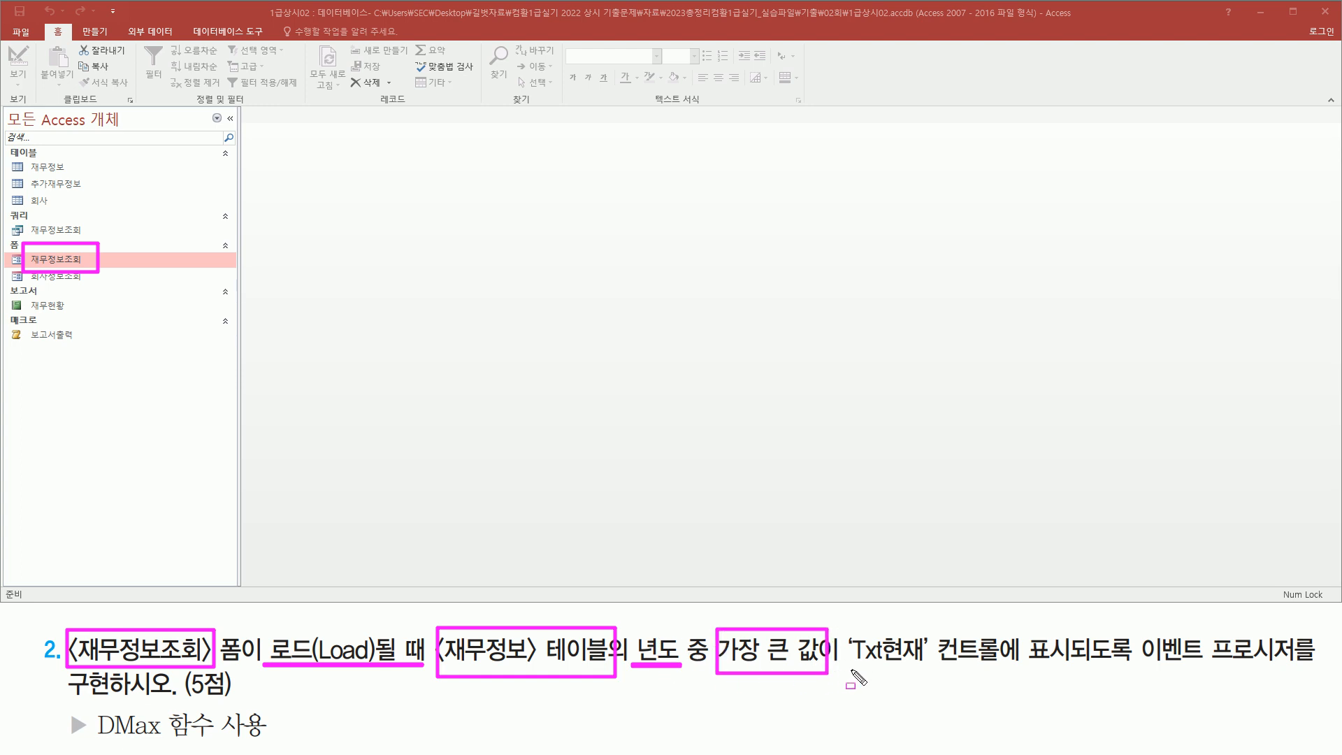
{"action": "left_click_drag", "start_coordinate": [849, 671], "coordinate": [1009, 672]}
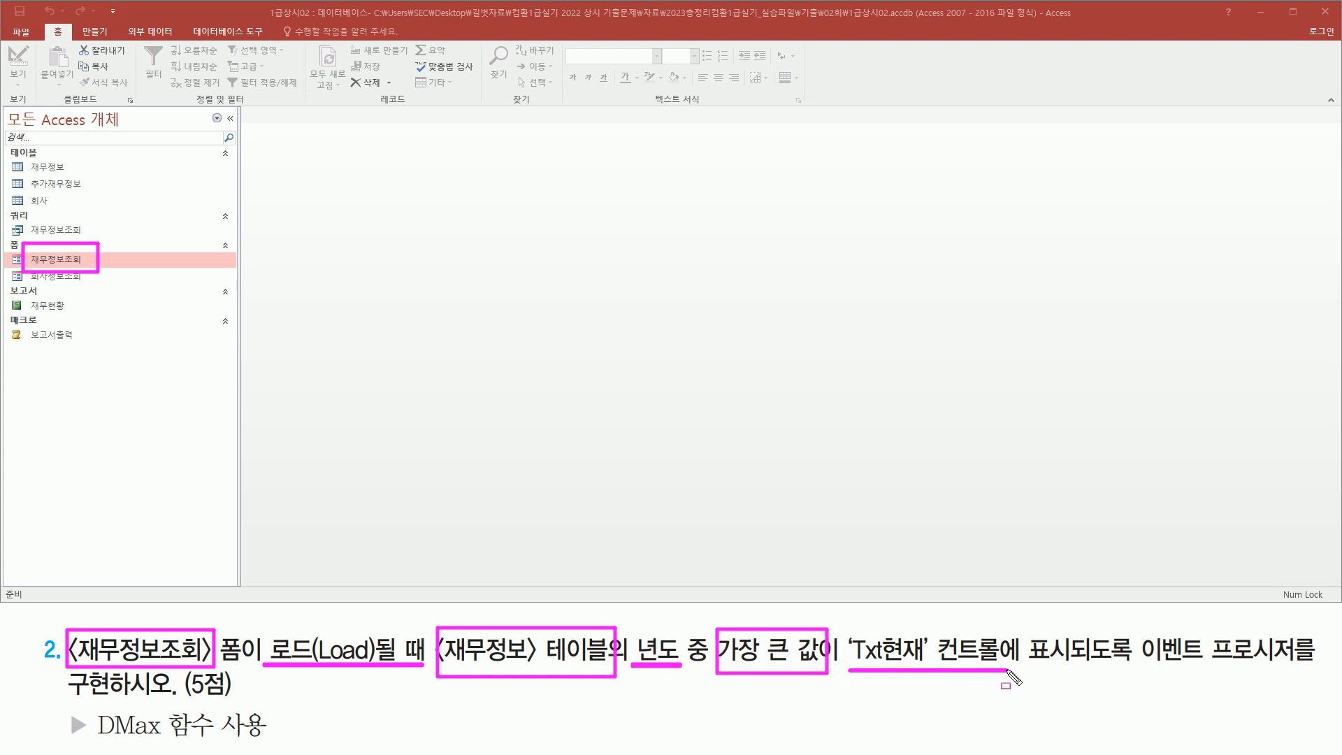
{"action": "left_click_drag", "start_coordinate": [1153, 669], "coordinate": [1308, 669]}
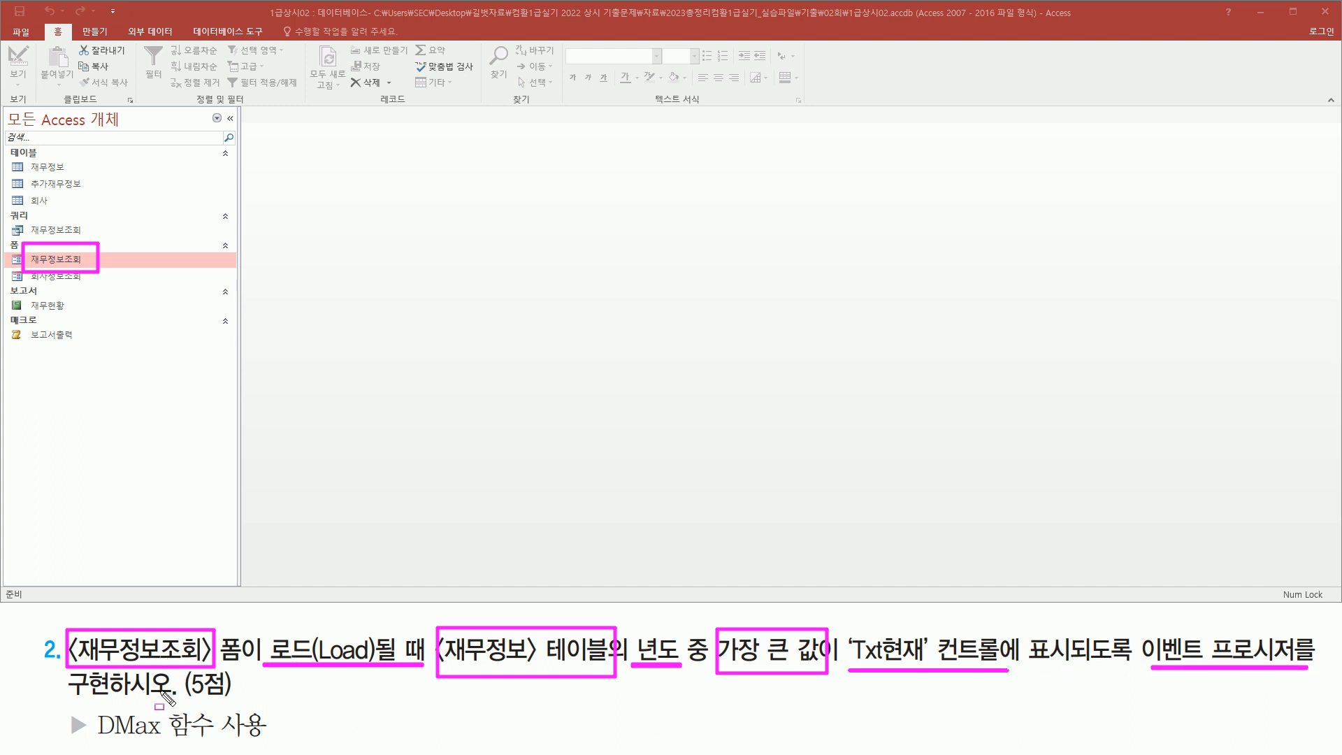
{"action": "mouse_move", "coordinate": [94, 709]}
{"action": "left_mouse_down"}
{"action": "mouse_move", "coordinate": [203, 751]}
{"action": "mouse_move", "coordinate": [280, 738]}
{"action": "left_mouse_up"}
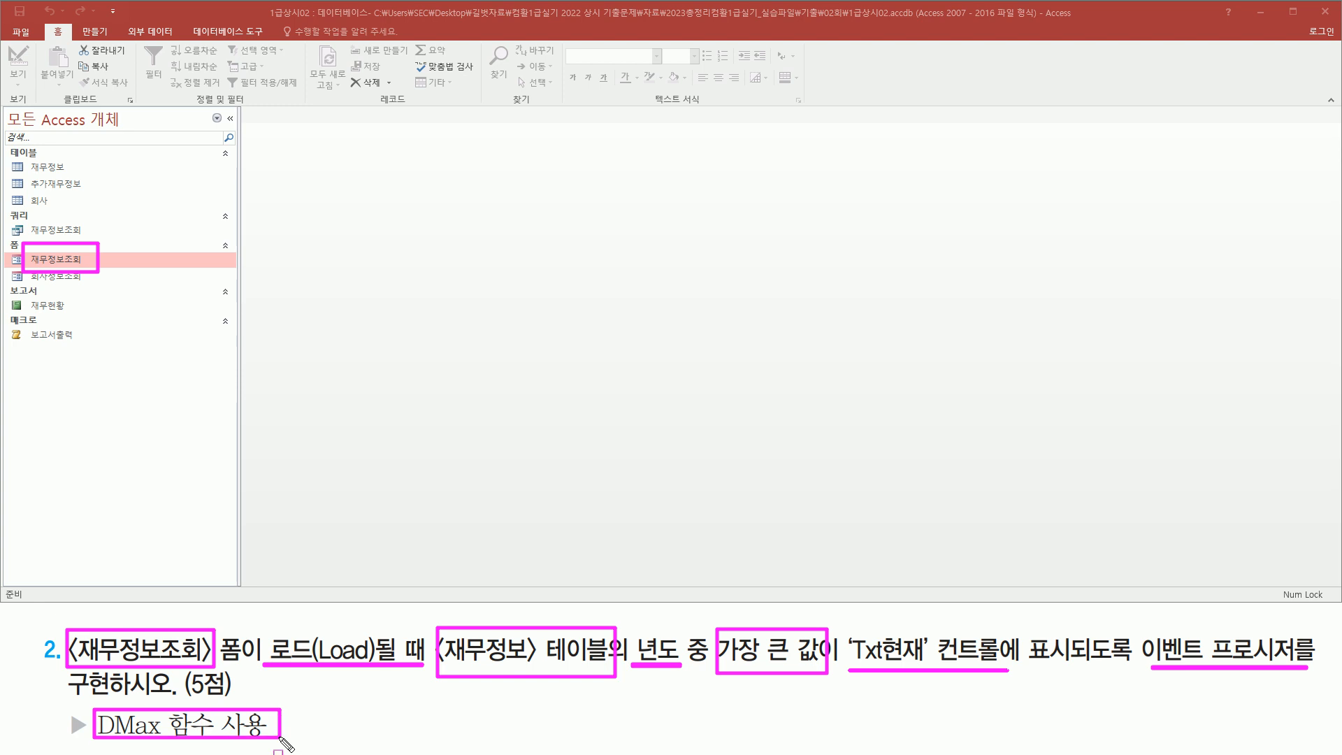
{"action": "mouse_move", "coordinate": [641, 624]}
{"action": "left_mouse_down"}
{"action": "mouse_move", "coordinate": [642, 647]}
{"action": "mouse_move", "coordinate": [679, 670]}
{"action": "left_mouse_up"}
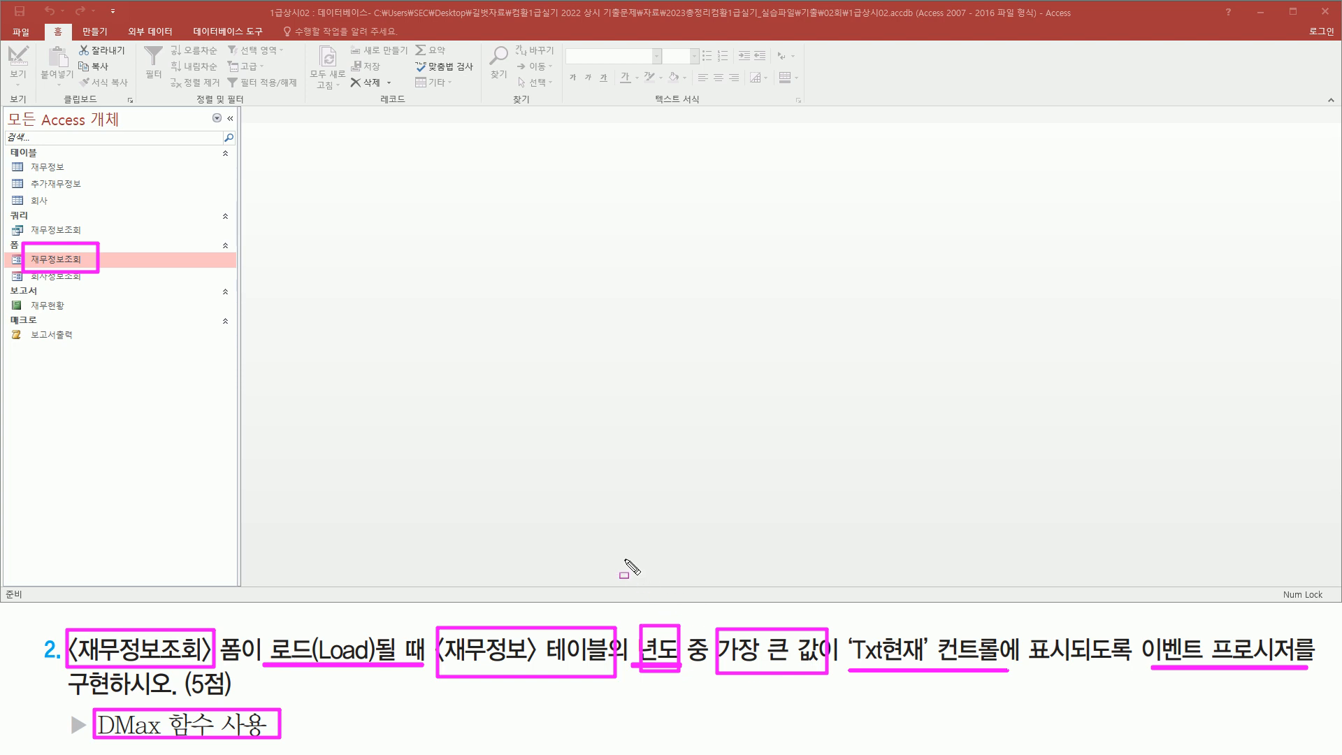
{"action": "key", "text": "Escape"}
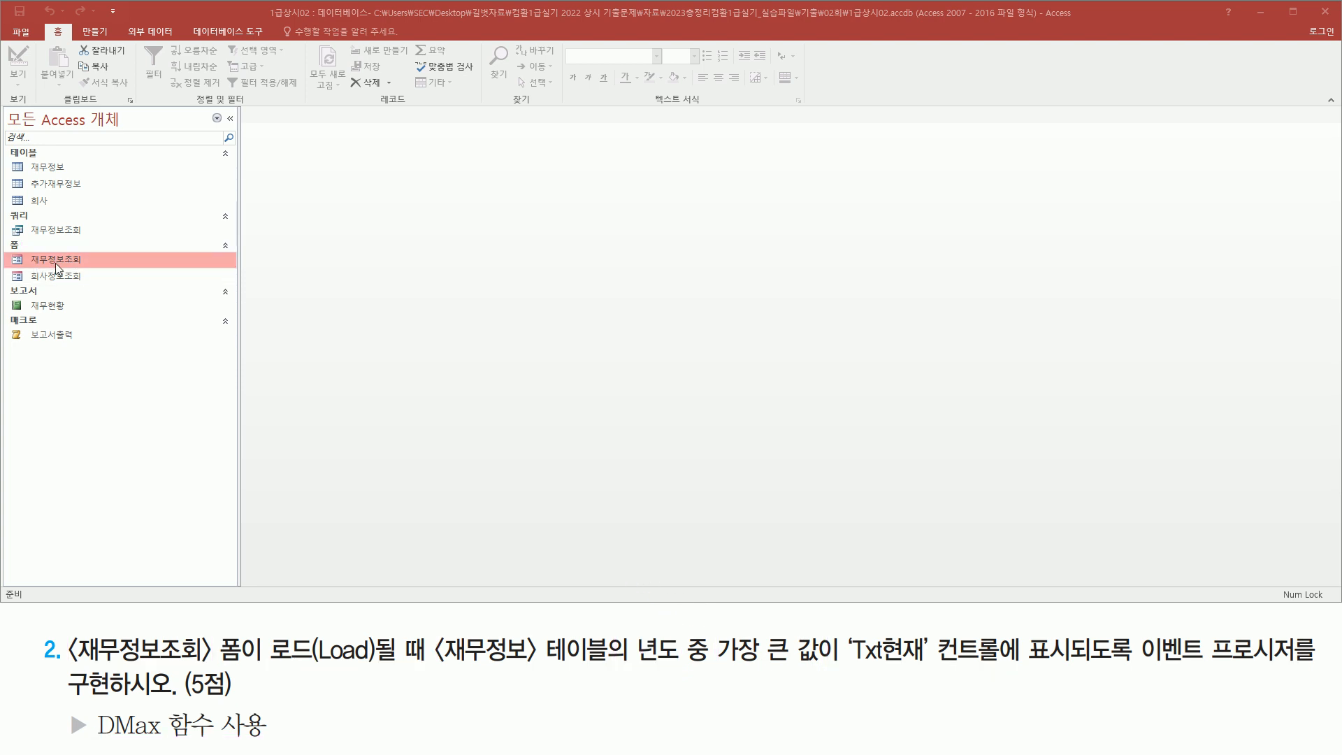
- Open the 재무정보조회 form in design view
{"action": "right_click", "coordinate": [68, 263]}
{"action": "left_click", "coordinate": [117, 304]}
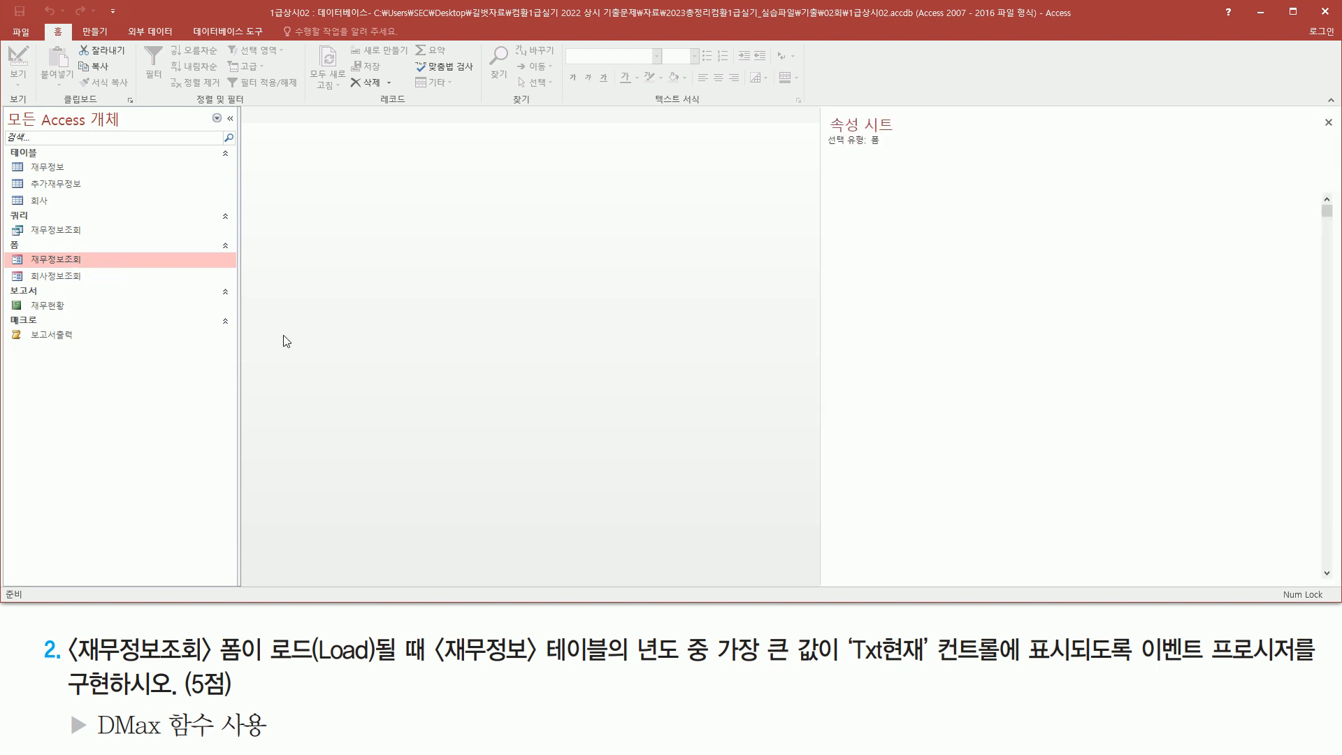
{"action": "key", "text": "ctrl+2"}
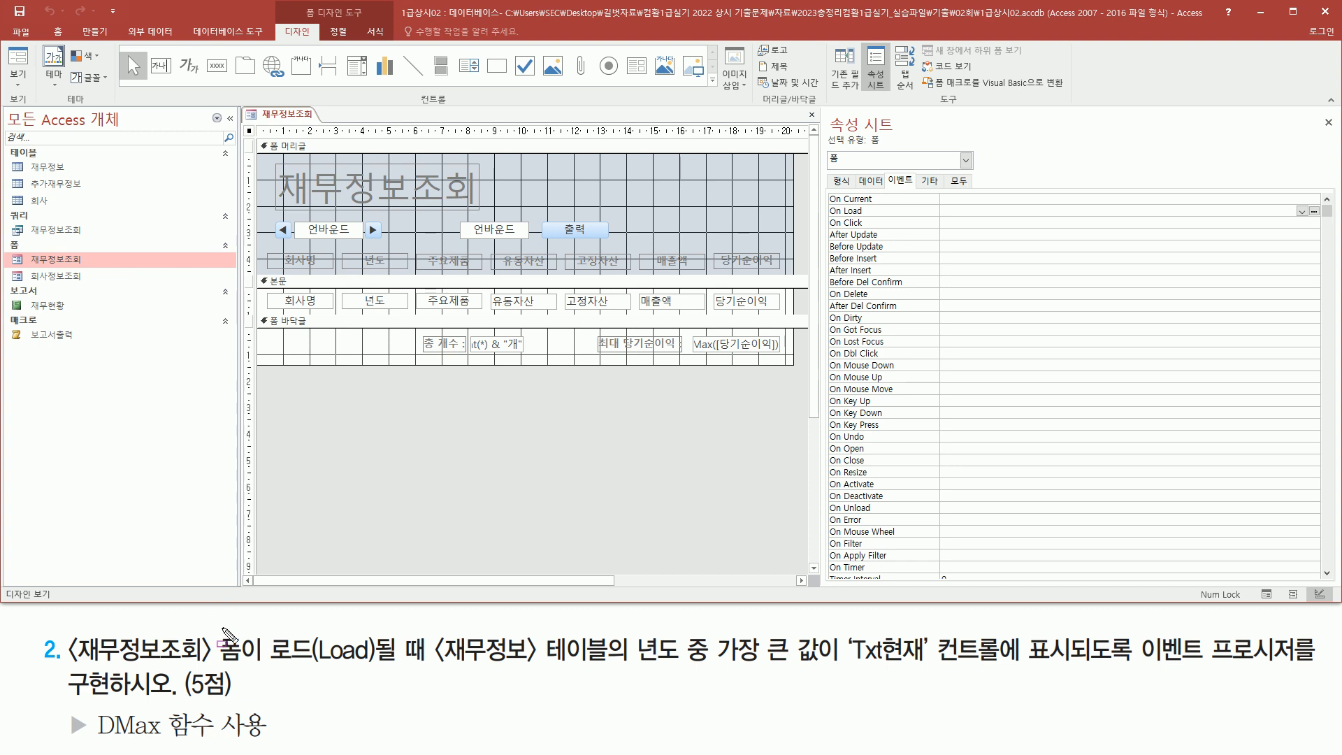
{"action": "mouse_move", "coordinate": [218, 628]}
{"action": "left_mouse_down"}
{"action": "mouse_move", "coordinate": [235, 654]}
{"action": "mouse_move", "coordinate": [431, 676]}
{"action": "left_mouse_up"}
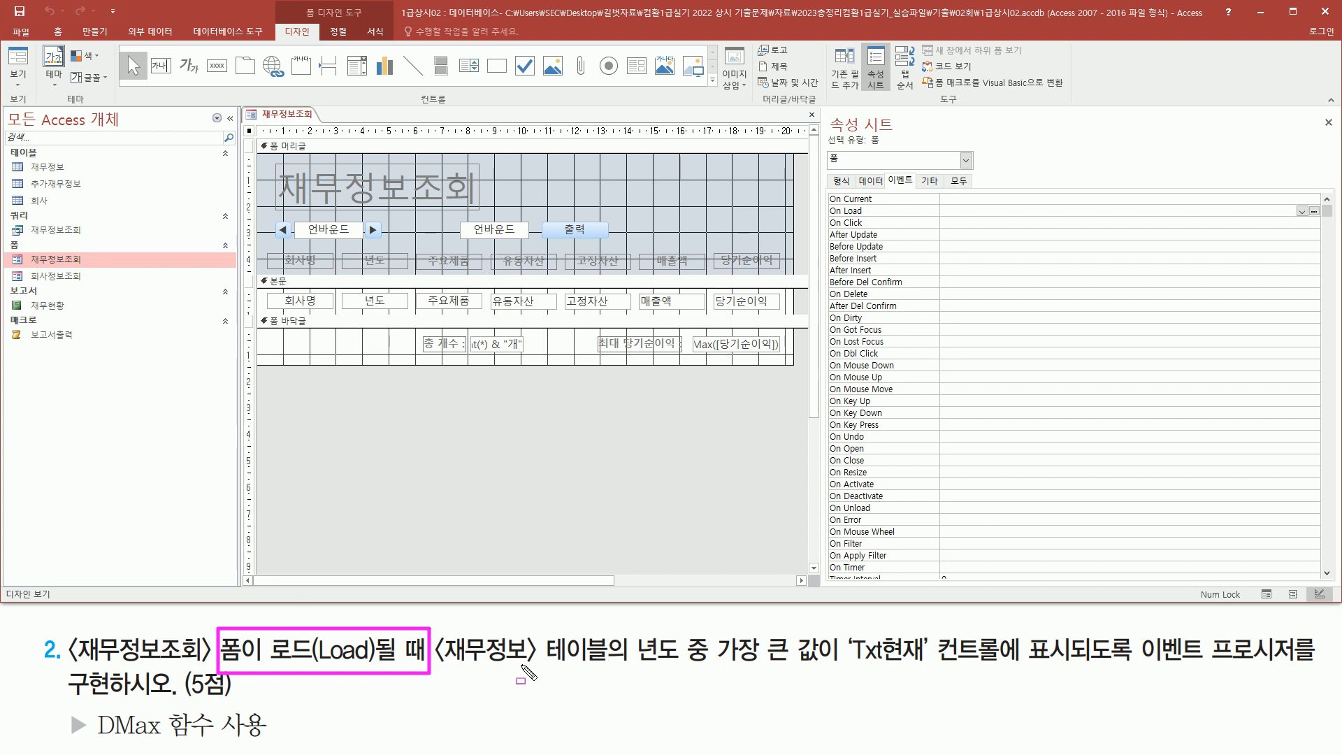
{"action": "mouse_move", "coordinate": [846, 628]}
{"action": "left_mouse_down"}
{"action": "mouse_move", "coordinate": [937, 668]}
{"action": "mouse_move", "coordinate": [1001, 677]}
{"action": "left_mouse_up"}
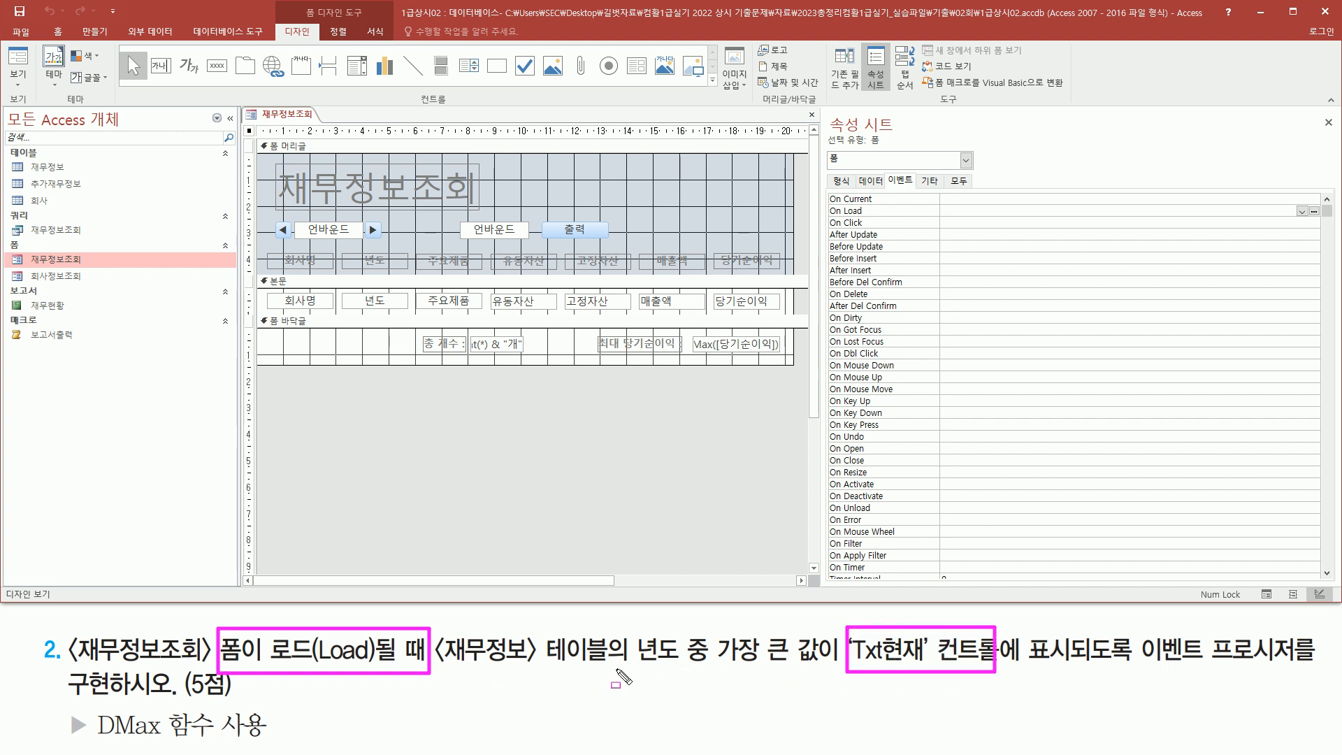
{"action": "left_click_drag", "start_coordinate": [443, 669], "coordinate": [821, 671]}
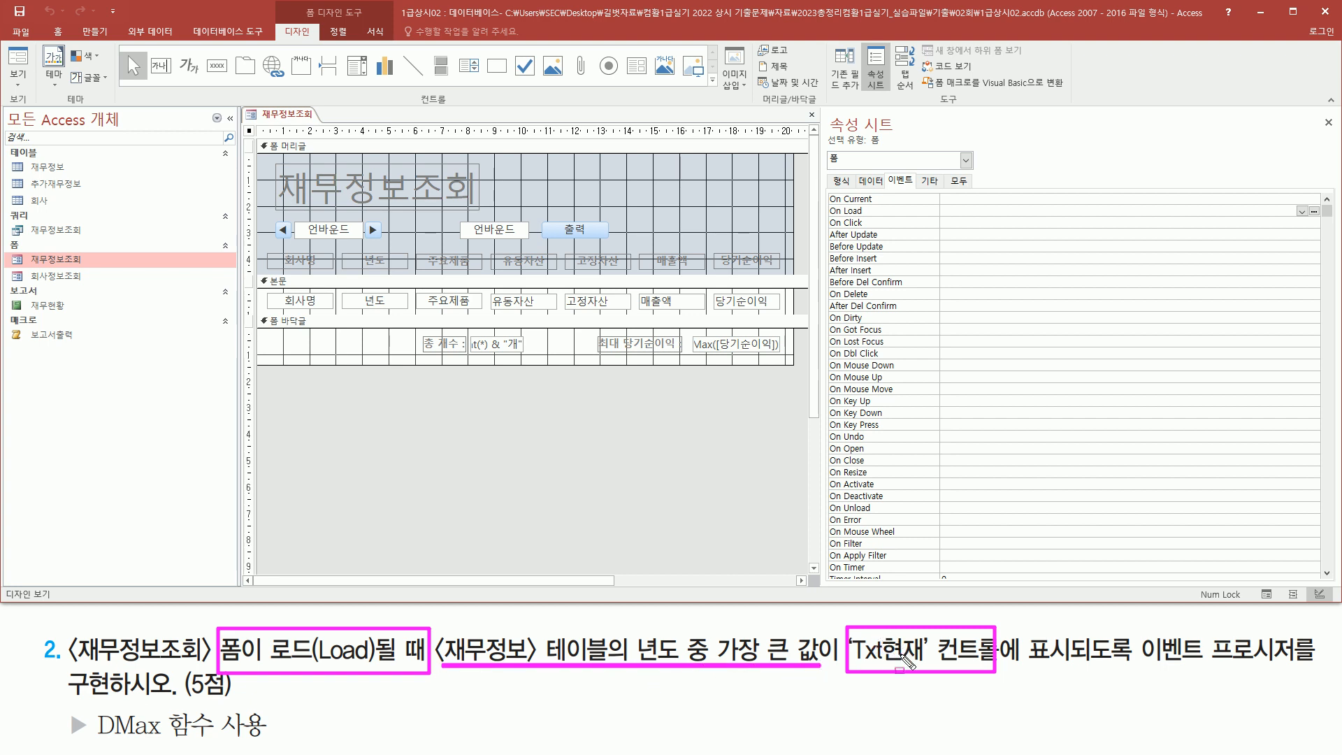
{"action": "key", "text": "Escape"}
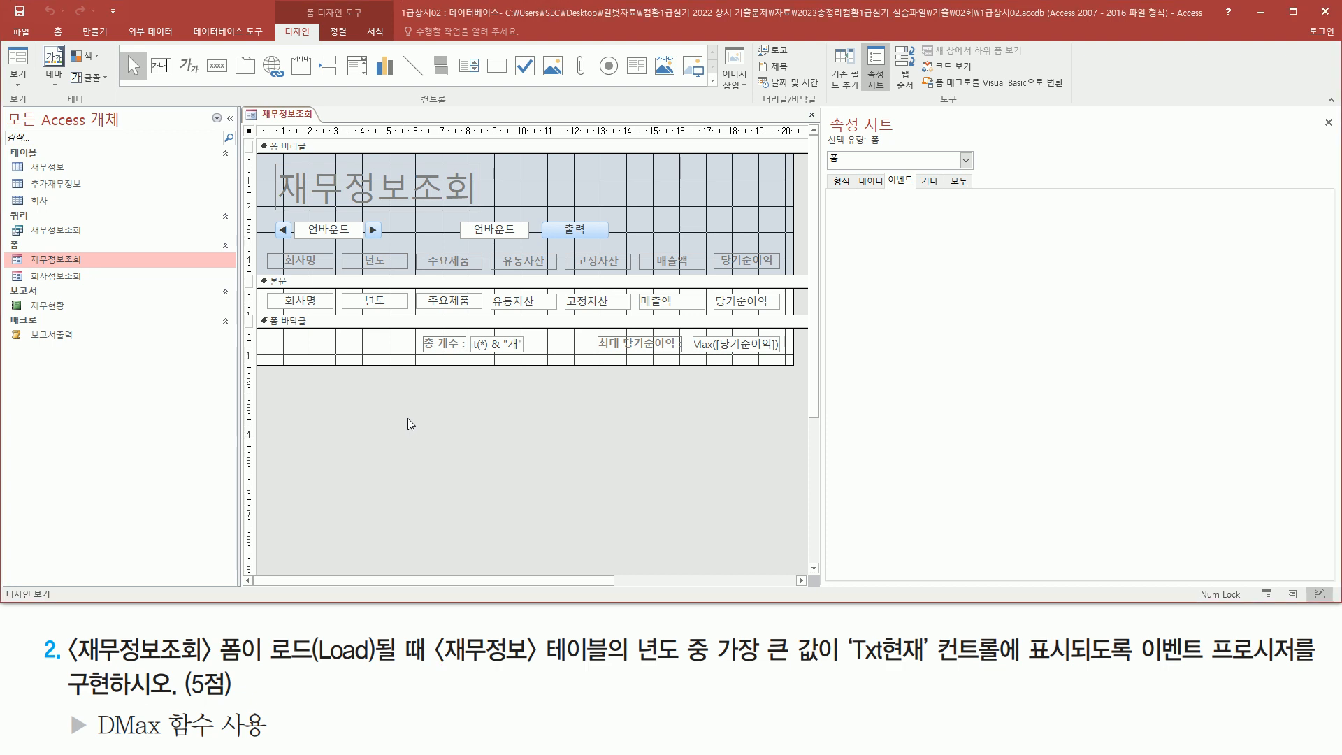
{"action": "key", "text": "ctrl+2"}
{"action": "key", "text": "Escape"}
- Check the name of the unbound text box between the two arrow buttons in the form header
{"action": "left_click", "coordinate": [333, 230]}
{"action": "key", "text": "ctrl+2"}
{"action": "left_click_drag", "start_coordinate": [823, 146], "coordinate": [877, 170]}
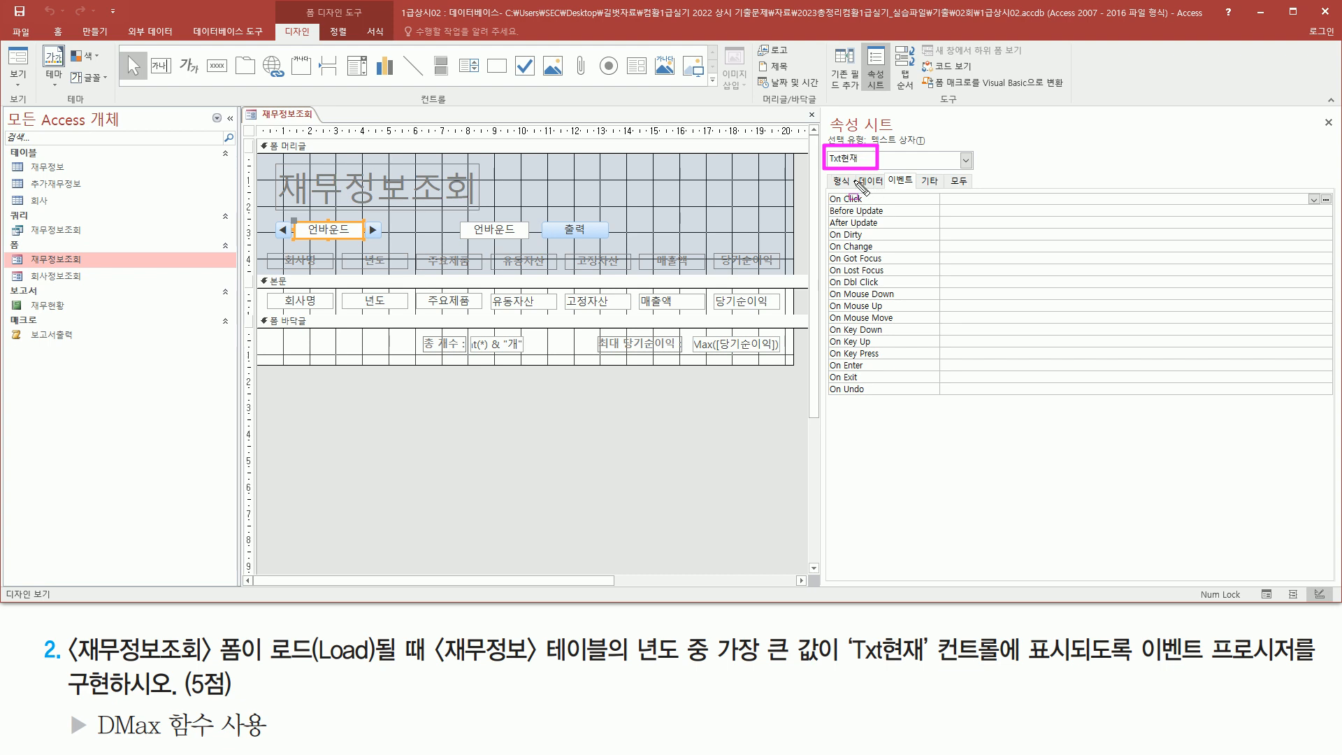
{"action": "key", "text": "Escape"}
- View the 재무정보조회 form in form view to examine the Txt현재 box, and return to design view
{"action": "left_click", "coordinate": [18, 57]}
{"action": "key", "text": "ctrl+2"}
{"action": "mouse_move", "coordinate": [278, 189]}
{"action": "left_mouse_down"}
{"action": "mouse_move", "coordinate": [308, 218]}
{"action": "mouse_move", "coordinate": [348, 215]}
{"action": "left_mouse_up"}
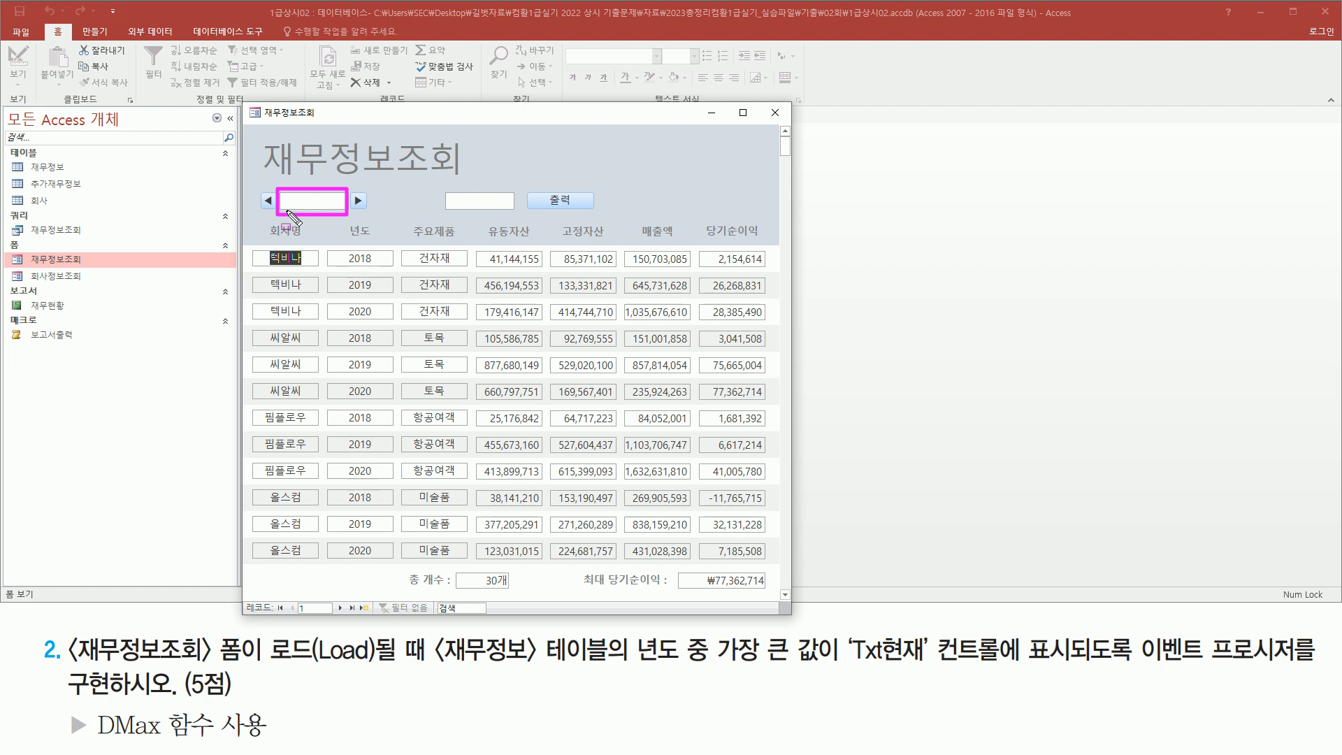
{"action": "mouse_move", "coordinate": [288, 212]}
{"action": "left_mouse_down"}
{"action": "mouse_move", "coordinate": [349, 208]}
{"action": "mouse_move", "coordinate": [338, 197]}
{"action": "left_mouse_up"}
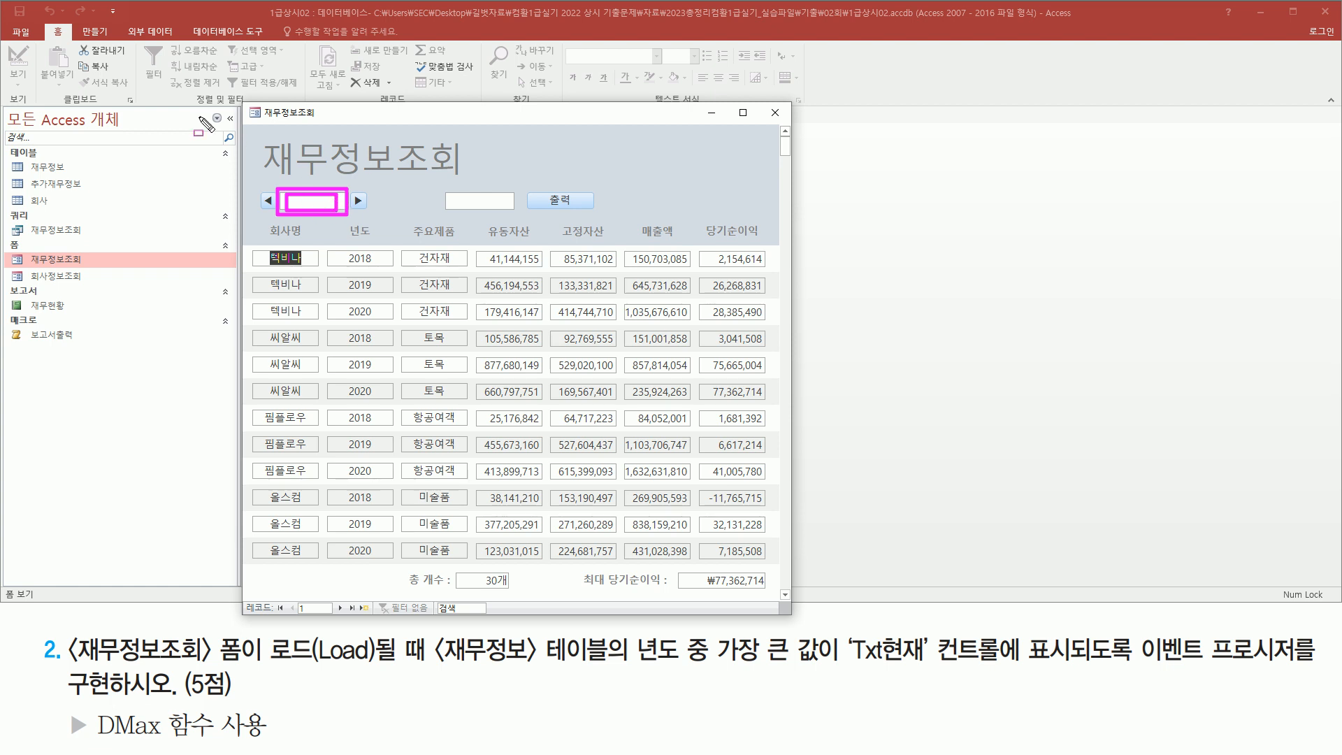
{"action": "key", "text": "Escape"}
{"action": "right_click", "coordinate": [280, 122]}
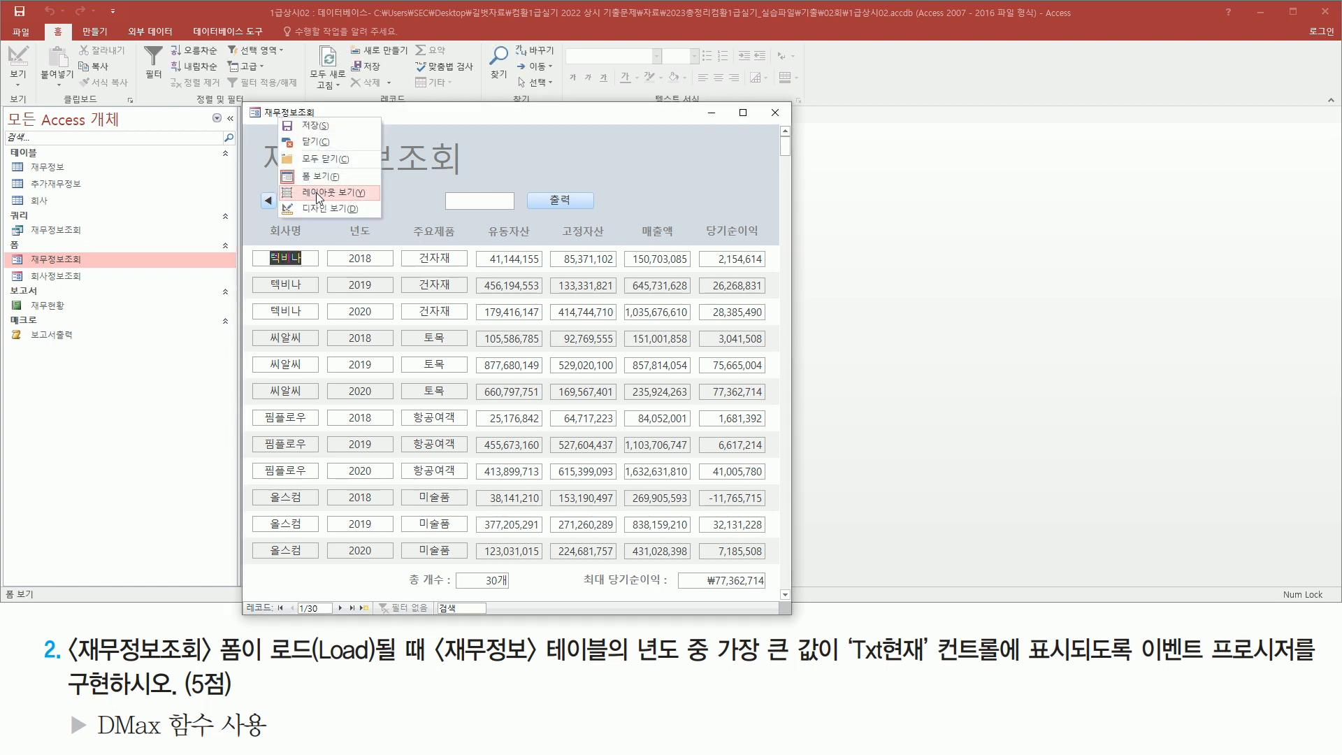
{"action": "left_click", "coordinate": [308, 204]}
{"action": "key", "text": "ctrl+2"}
{"action": "left_click_drag", "start_coordinate": [220, 628], "coordinate": [417, 671]}
{"action": "left_click_drag", "start_coordinate": [265, 126], "coordinate": [417, 127]}
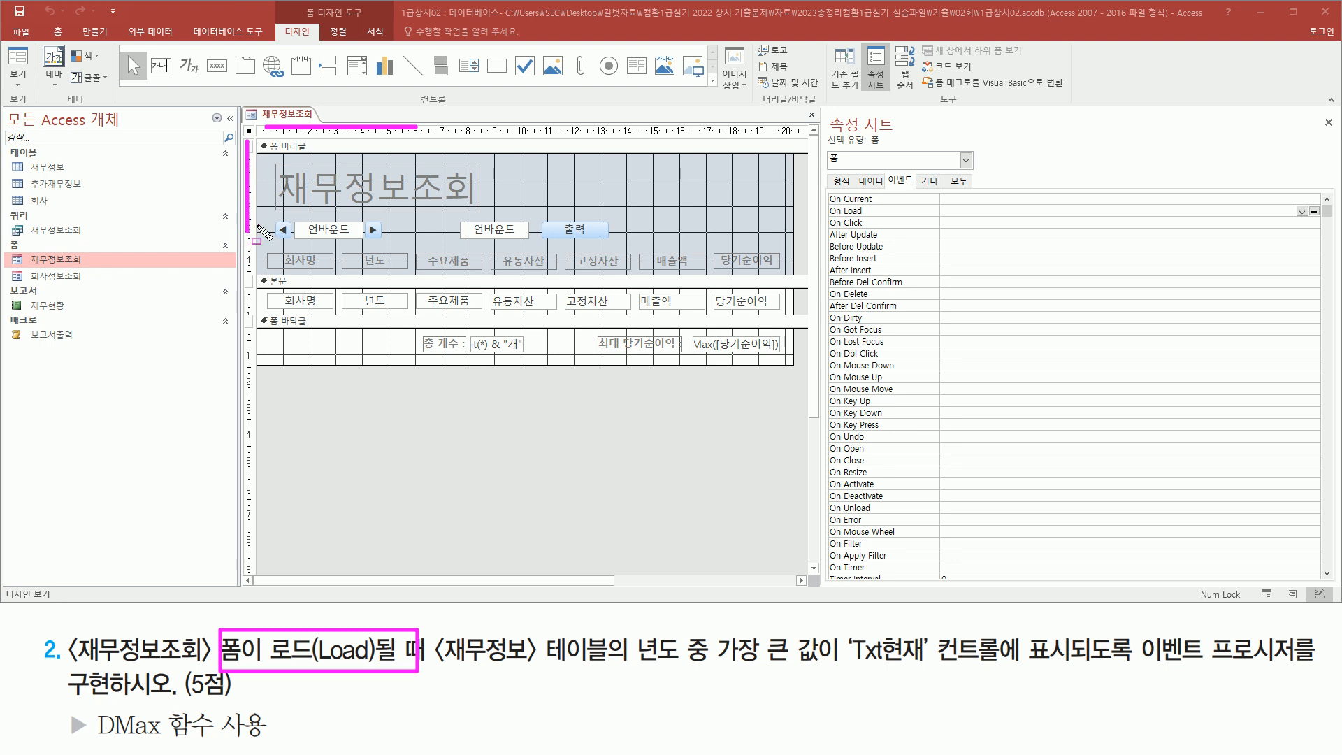
{"action": "key", "text": "Escape"}
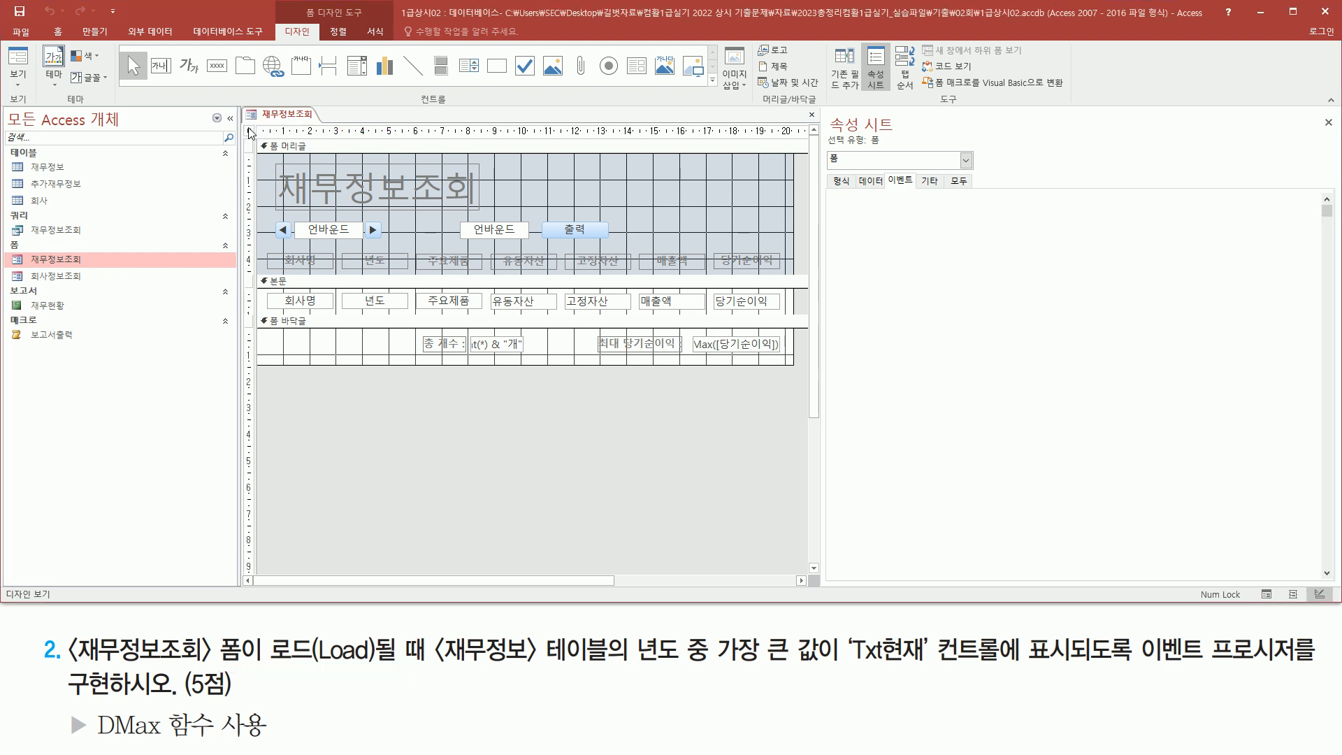
- Select the whole 재무정보조회 form and create an event procedure for its On Load event with the code builder (코드 작성기)
{"action": "left_click", "coordinate": [247, 131]}
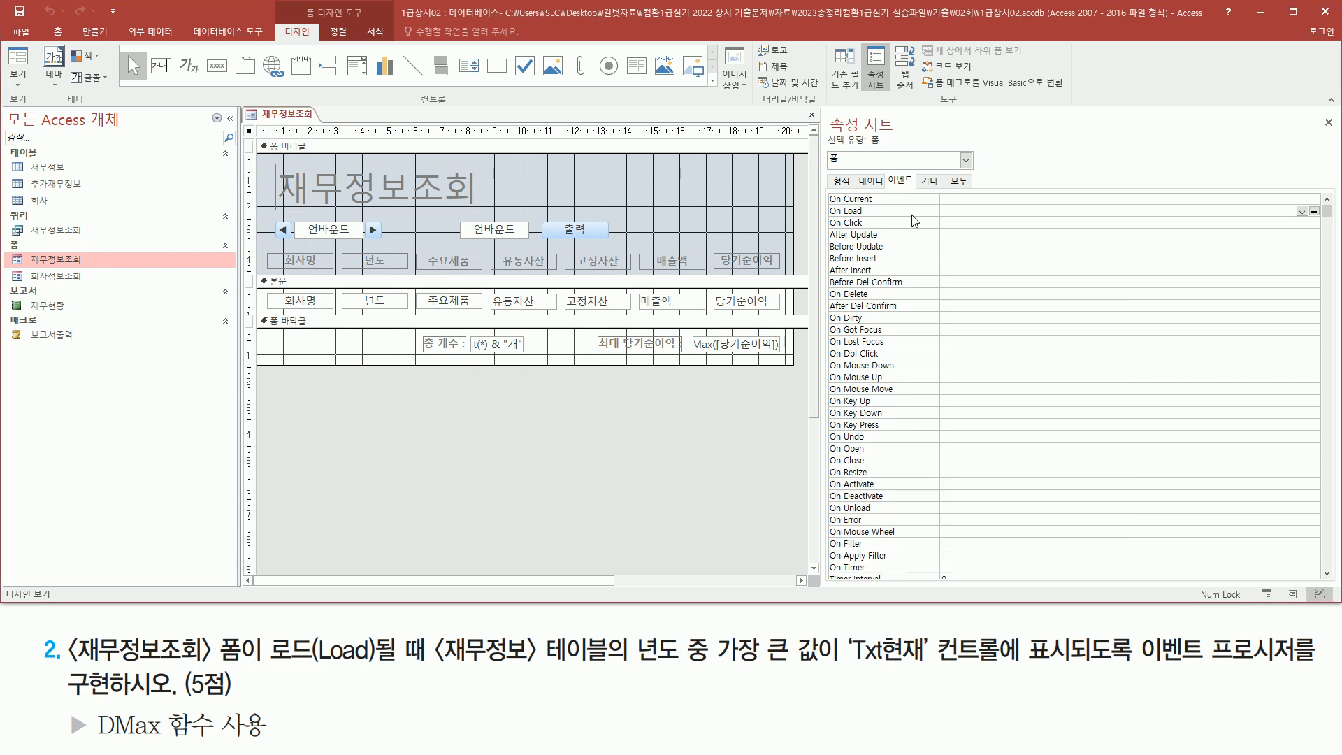
{"action": "key", "text": "ctrl+shift+d"}
{"action": "left_click_drag", "start_coordinate": [889, 169], "coordinate": [930, 187]}
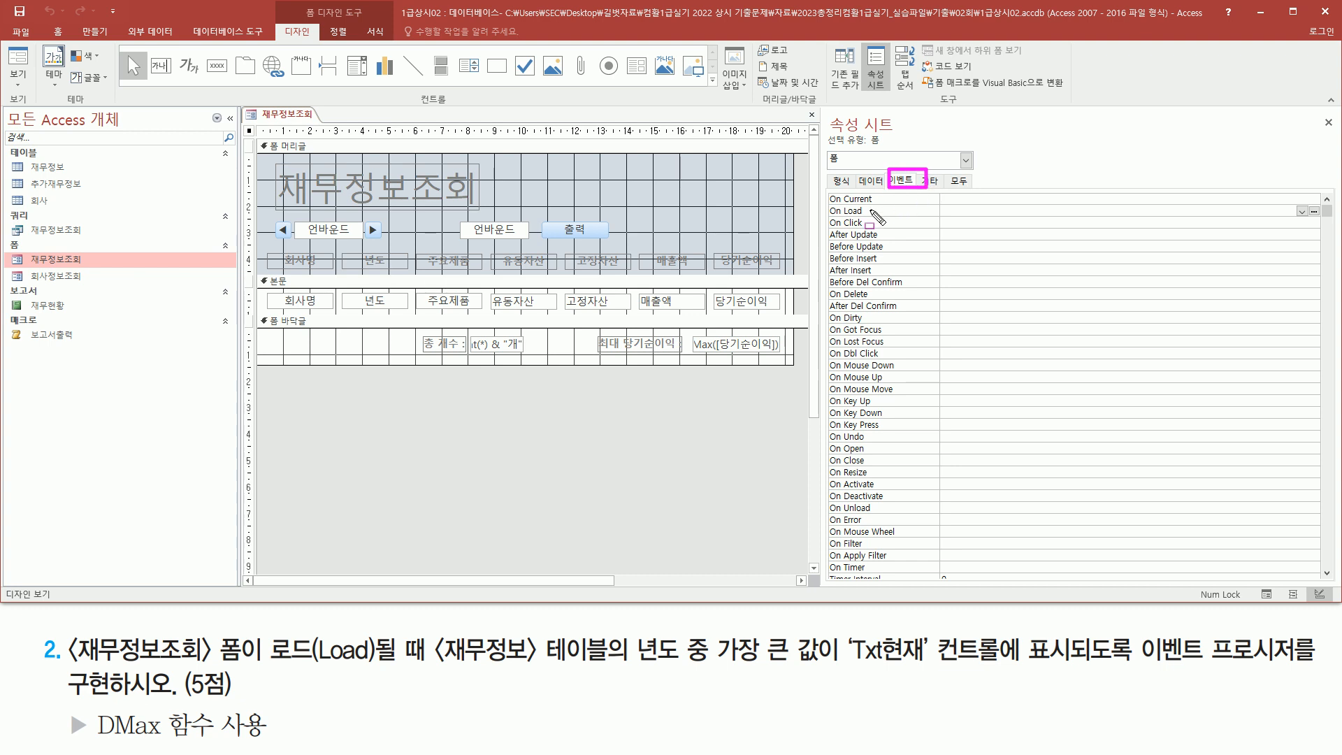
{"action": "left_click_drag", "start_coordinate": [822, 199], "coordinate": [879, 218]}
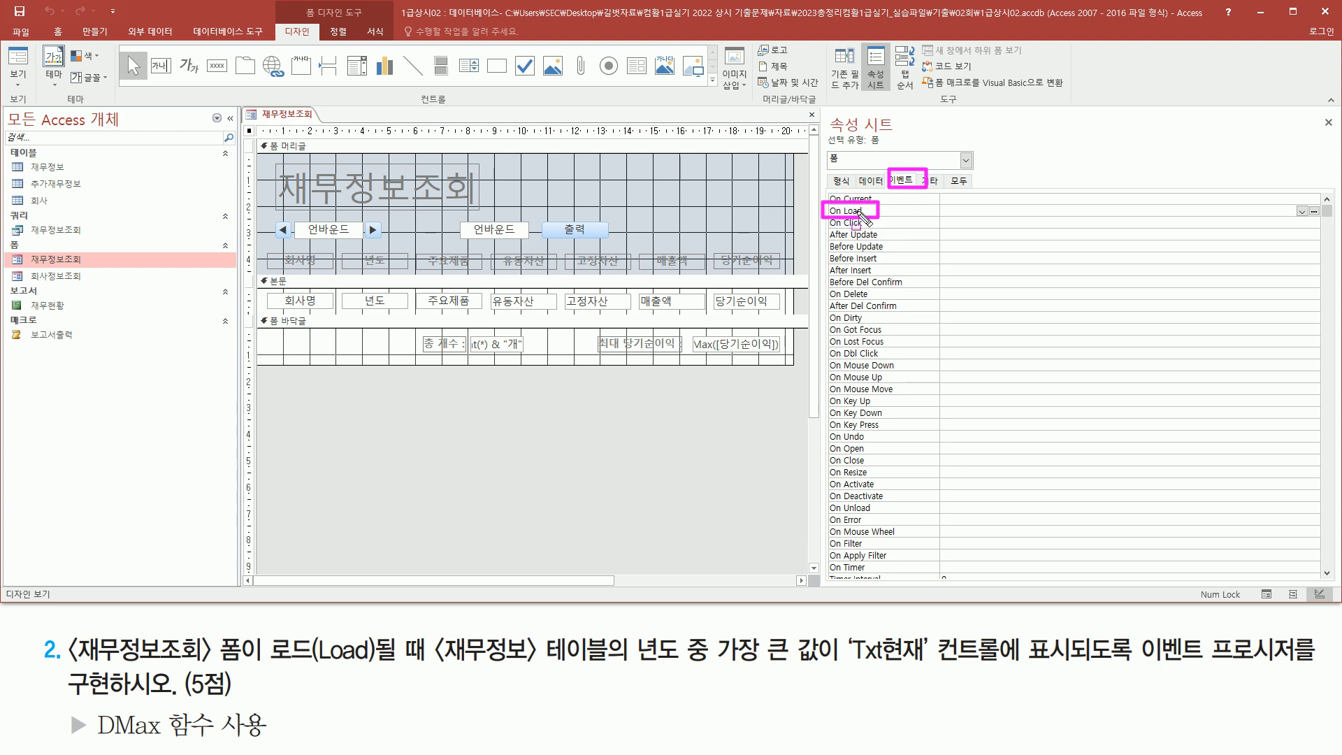
{"action": "key", "text": "Escape"}
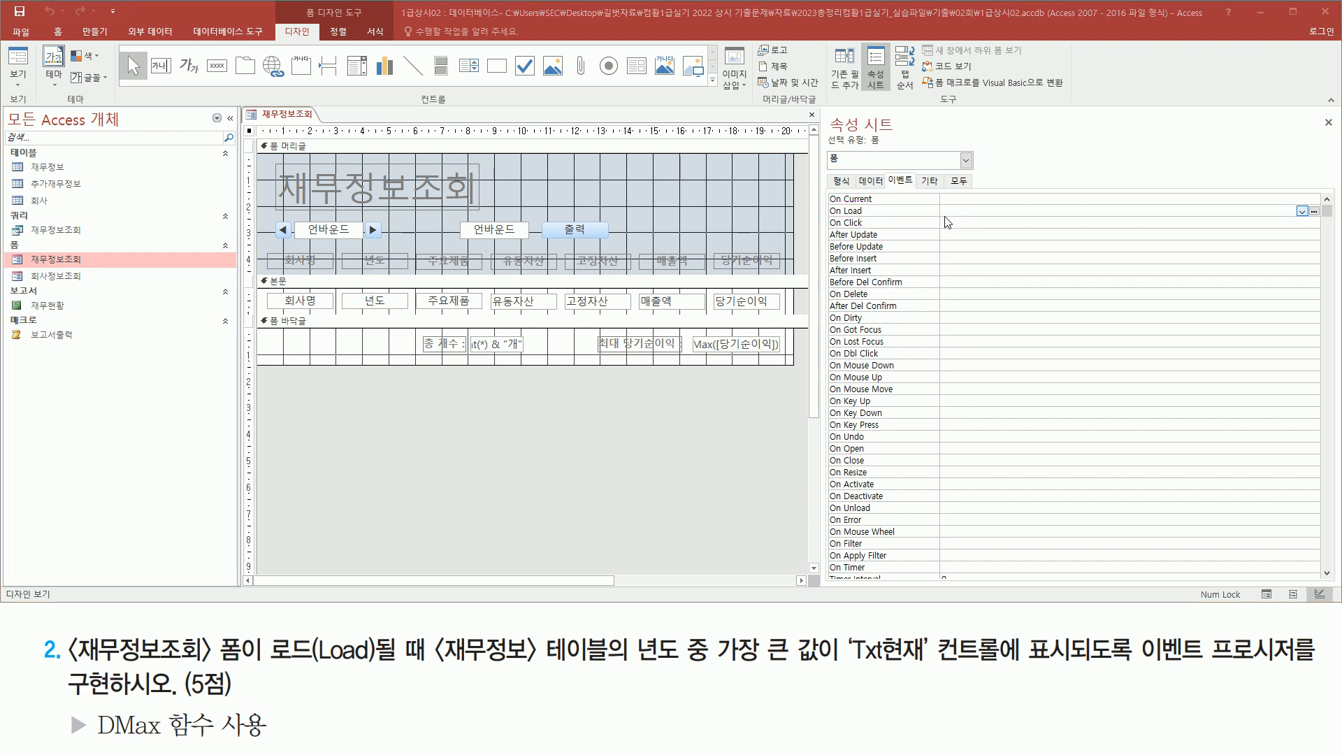
{"action": "key", "text": "ctrl+2"}
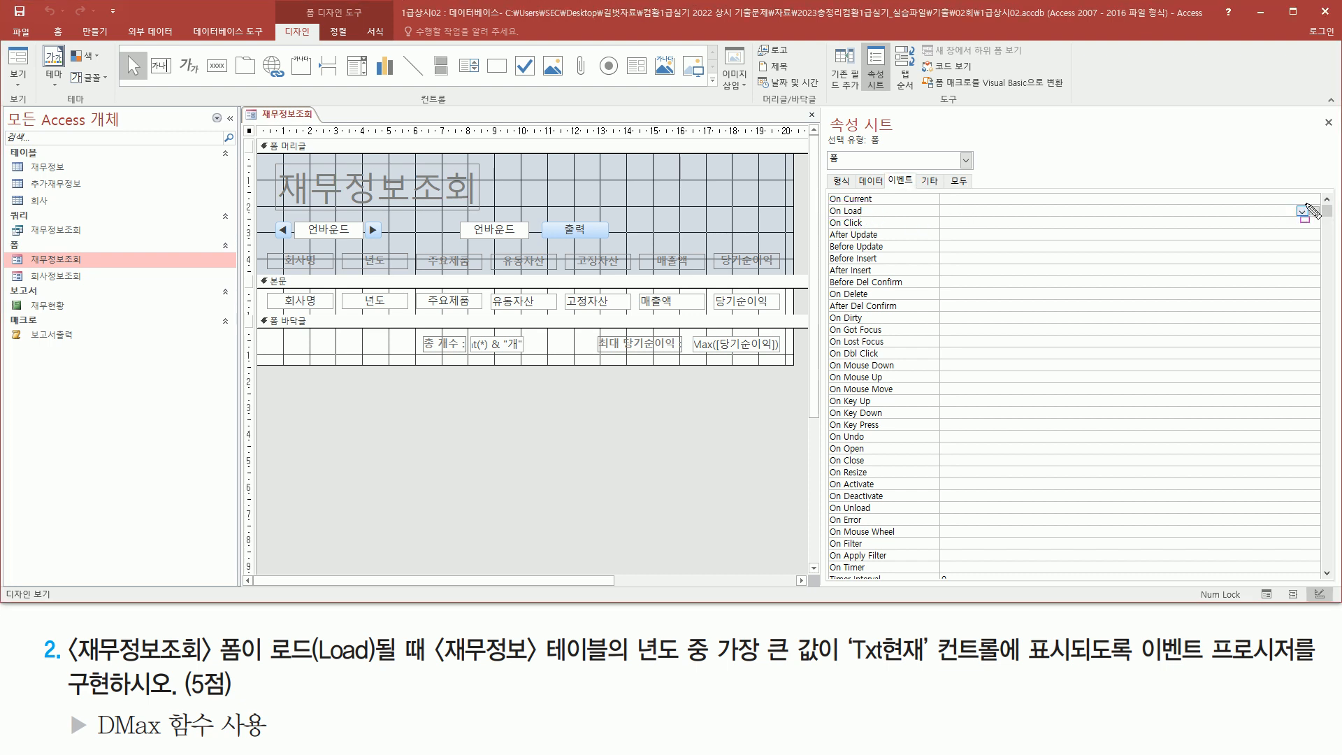
{"action": "left_click_drag", "start_coordinate": [1300, 202], "coordinate": [1323, 221]}
{"action": "key", "text": "Escape"}
{"action": "left_click", "coordinate": [1315, 211]}
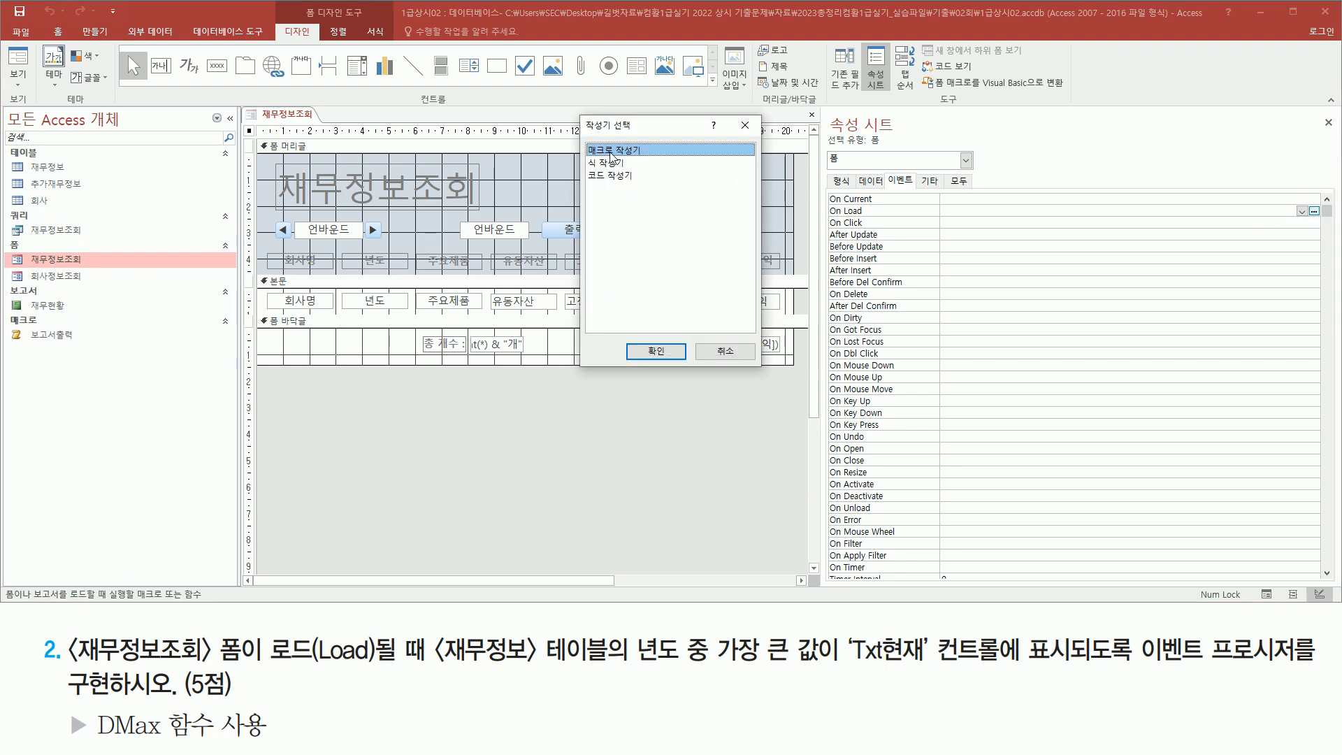
{"action": "left_click", "coordinate": [640, 174]}
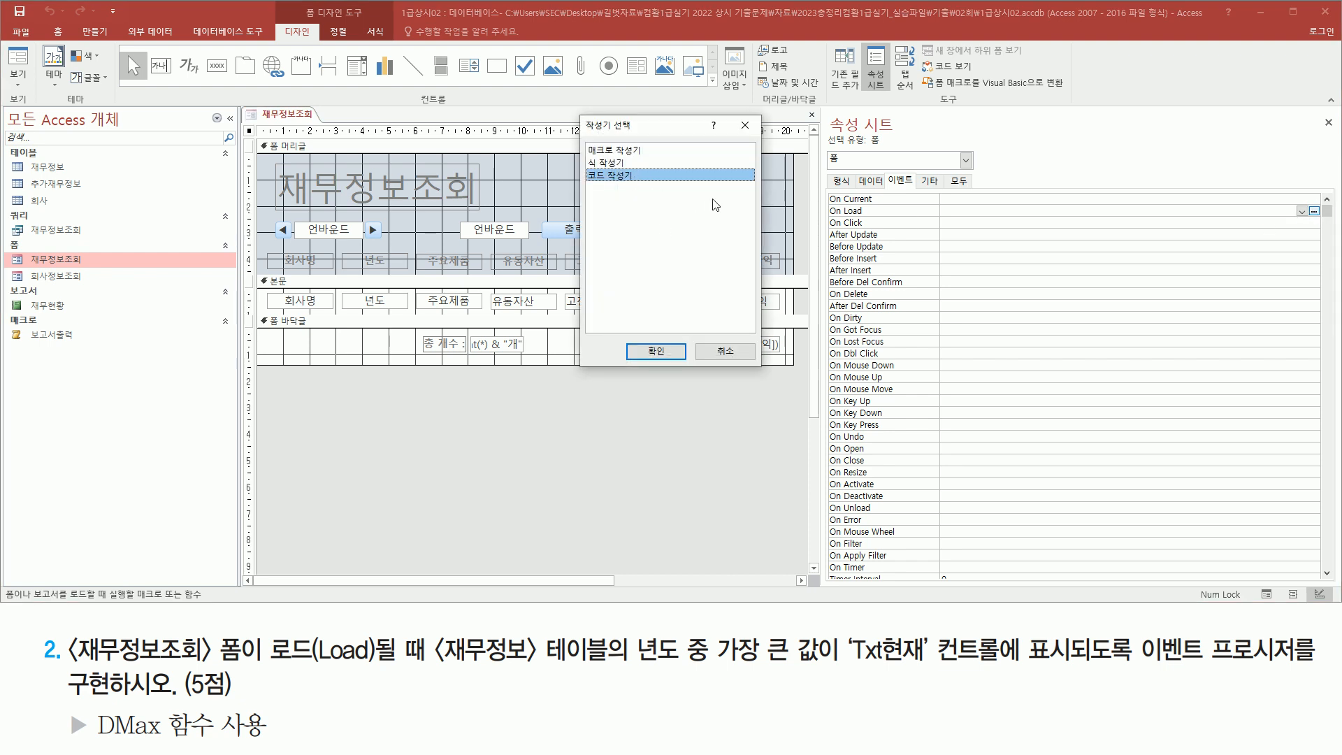
{"action": "left_click", "coordinate": [655, 352]}
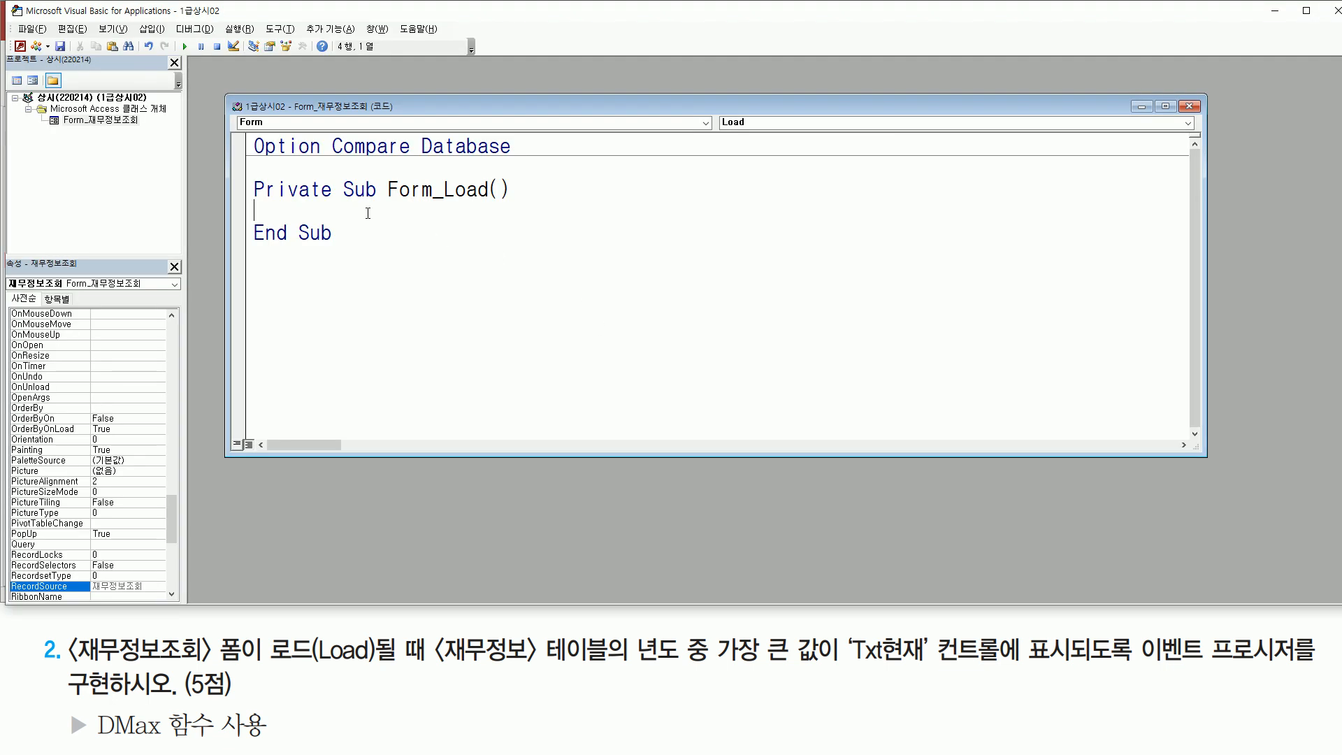
- Add three blank lines inside the Form_Load procedure to make room for code
{"action": "key", "text": "Return"}
{"action": "key", "text": "Return"}
{"action": "key", "text": "Return"}
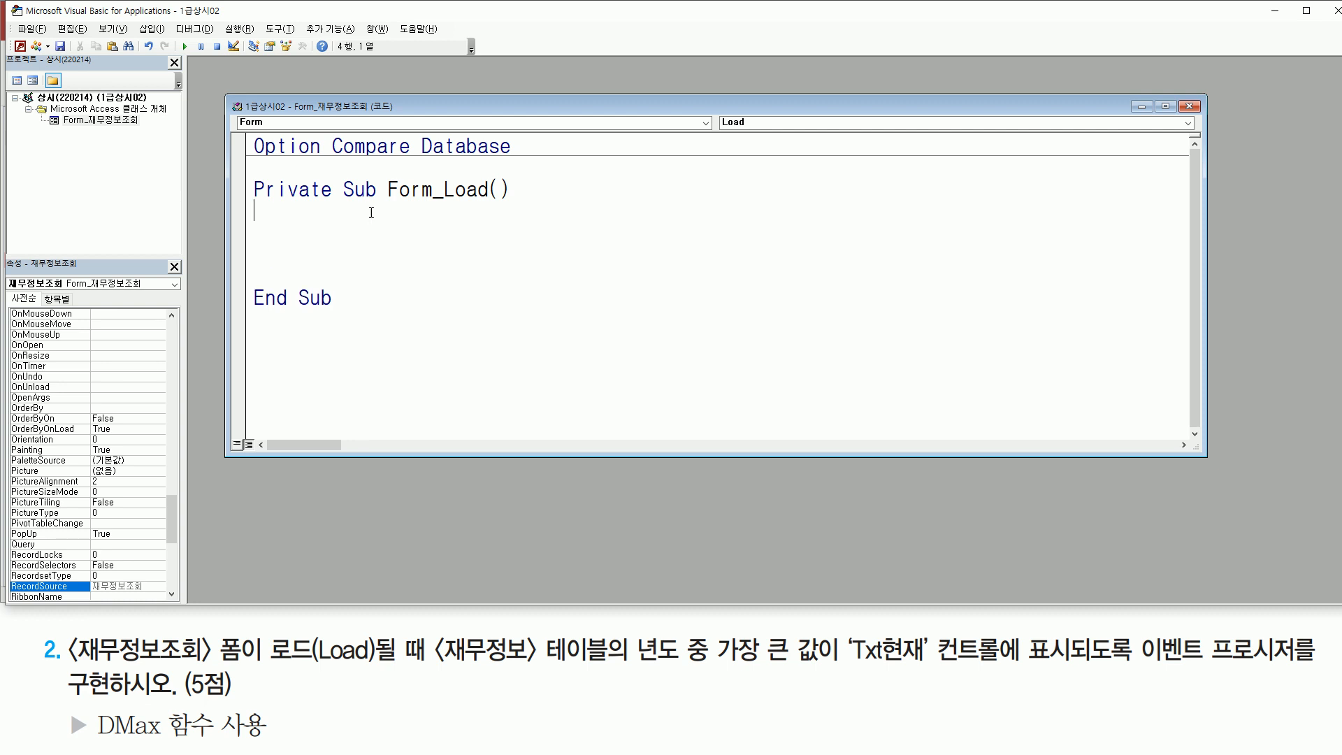
{"action": "left_click_drag", "start_coordinate": [388, 203], "coordinate": [513, 202]}
{"action": "mouse_move", "coordinate": [264, 219]}
{"action": "left_mouse_down"}
{"action": "mouse_move", "coordinate": [279, 256]}
{"action": "mouse_move", "coordinate": [622, 281]}
{"action": "left_mouse_up"}
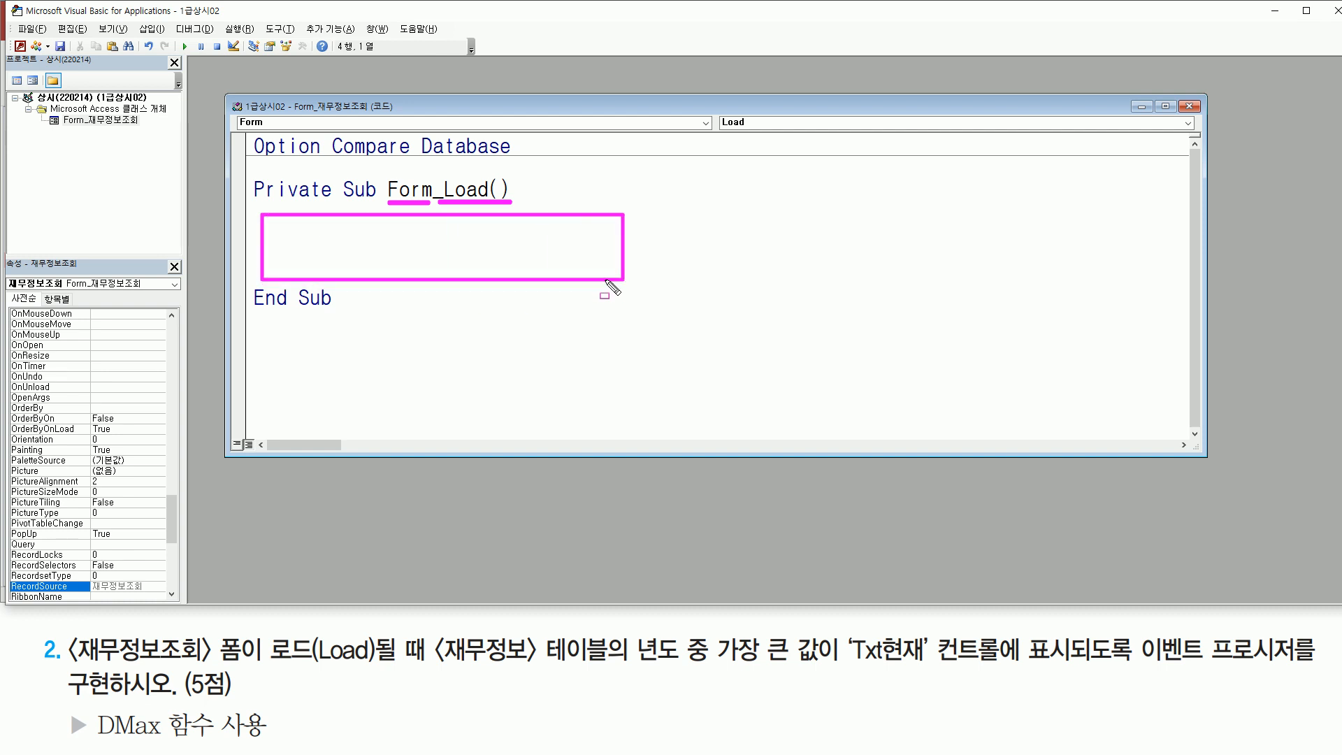
{"action": "key", "text": "Escape"}
- Write a statement in Form_Load assigning Txt현재 a dmax call with the placeholder arguments 인수, 도메인 and 조건
{"action": "left_click", "coordinate": [333, 237]}
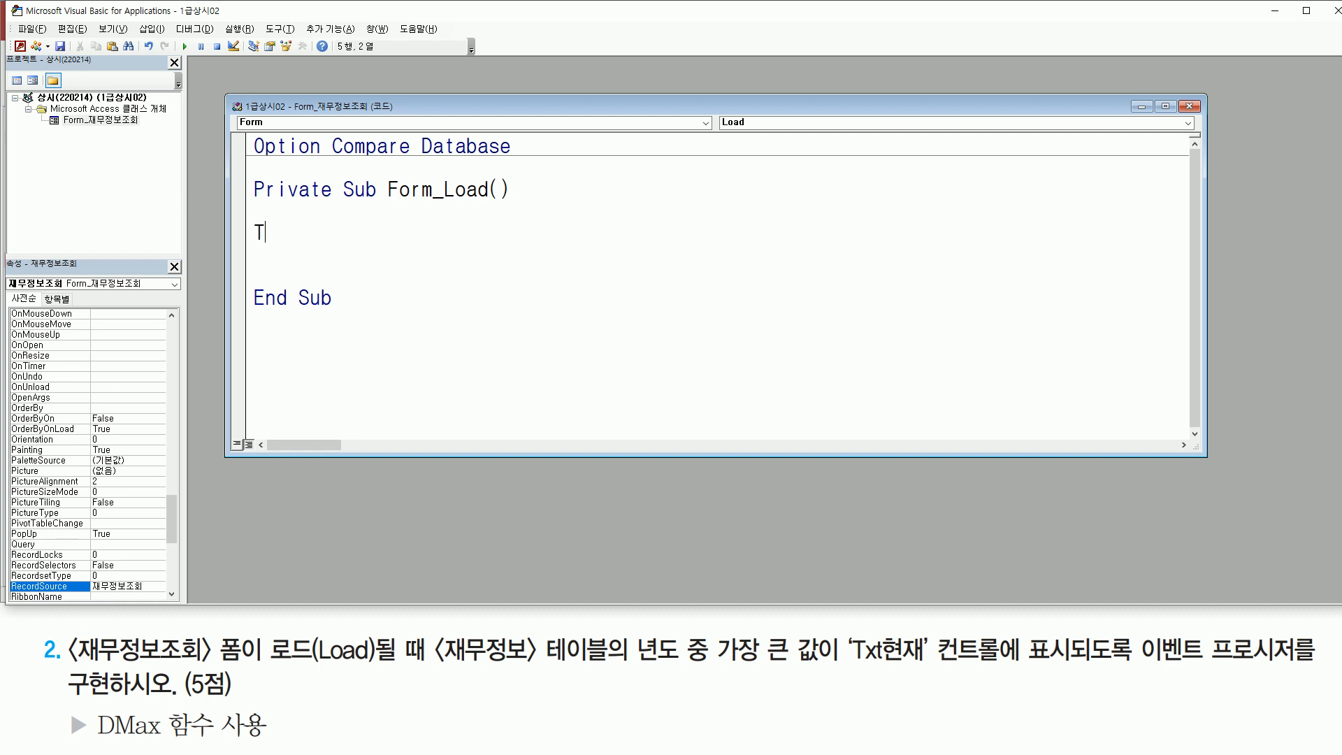
{"action": "type", "text": "Txt현재"}
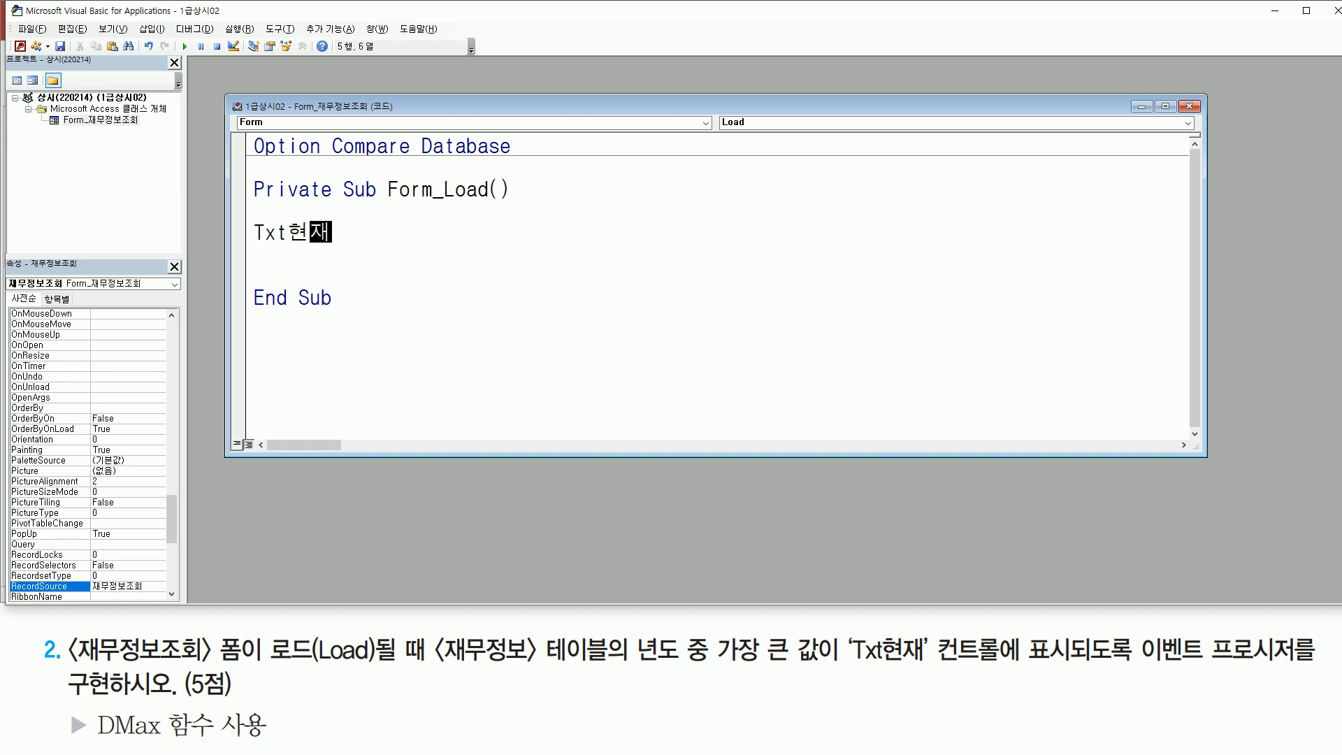
{"action": "type", "text": " ="}
{"action": "type", "text": "ㅇ"}
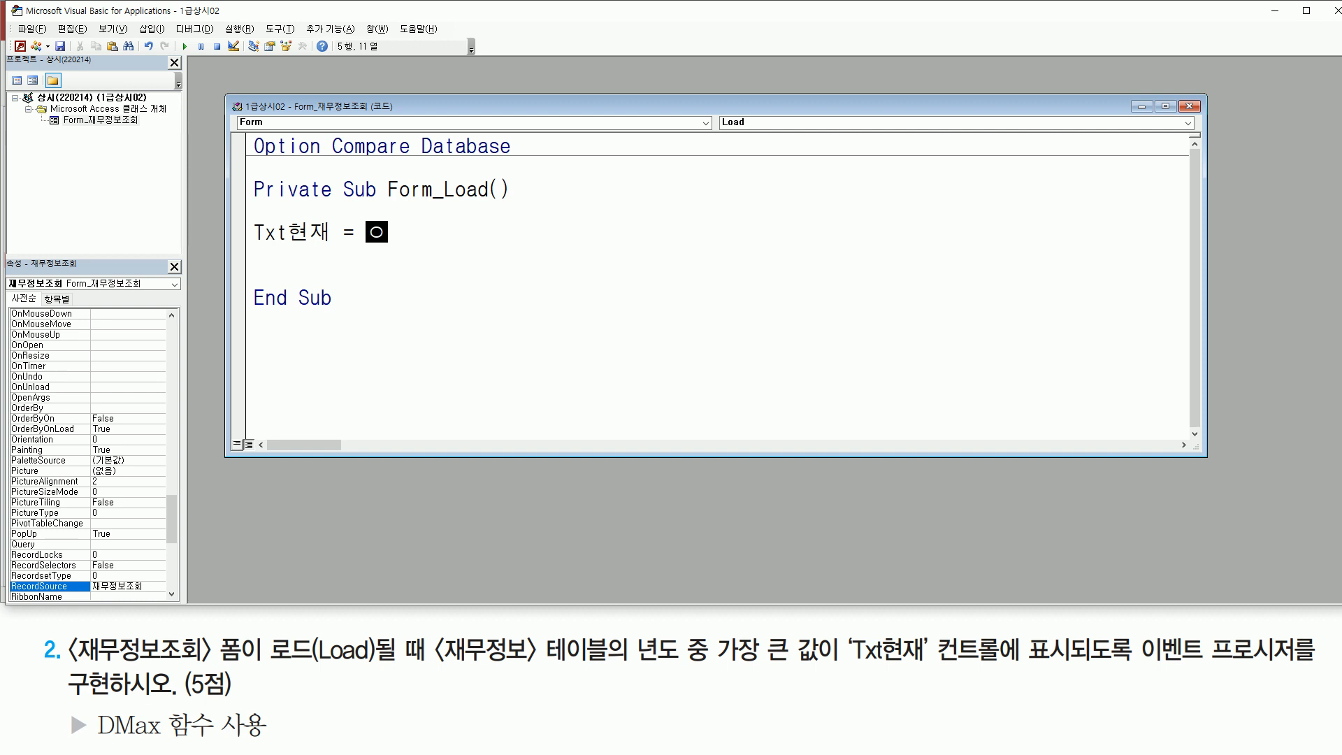
{"action": "type", "text": "dmax( "}
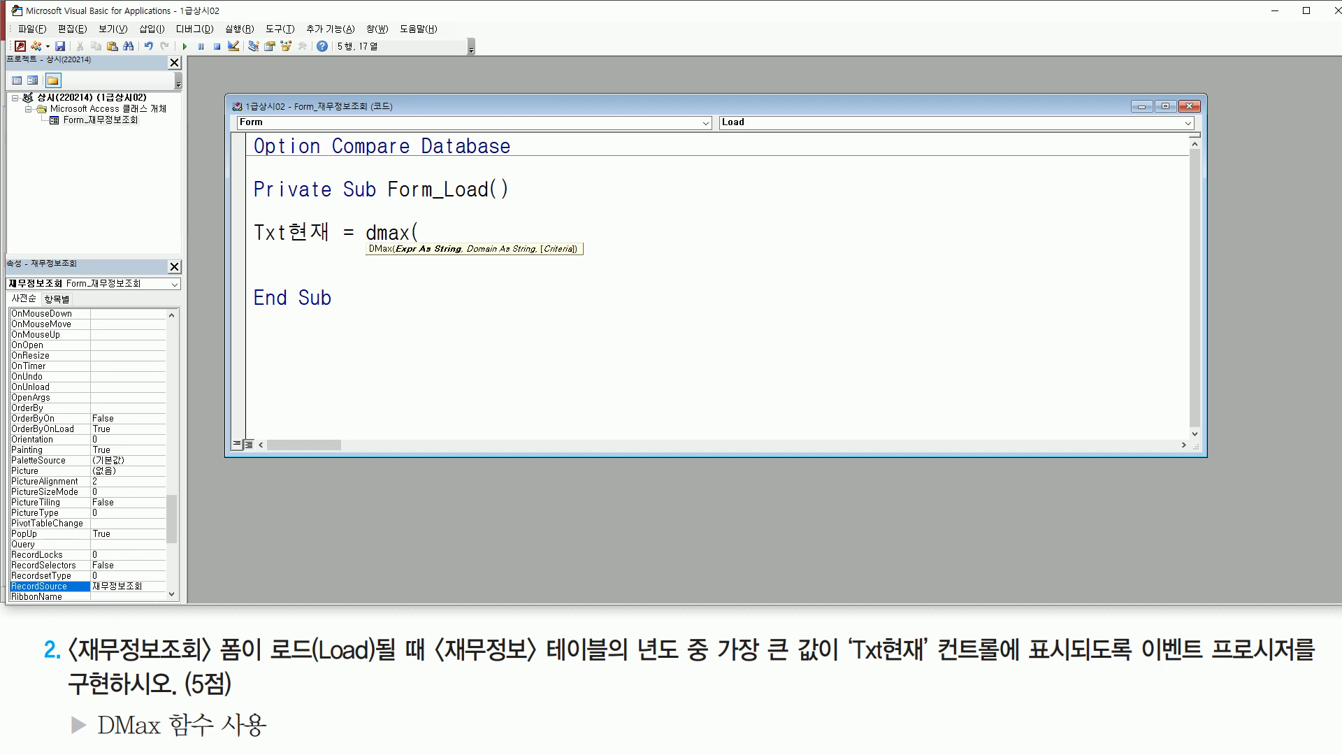
{"action": "type", "text": "인수 , "}
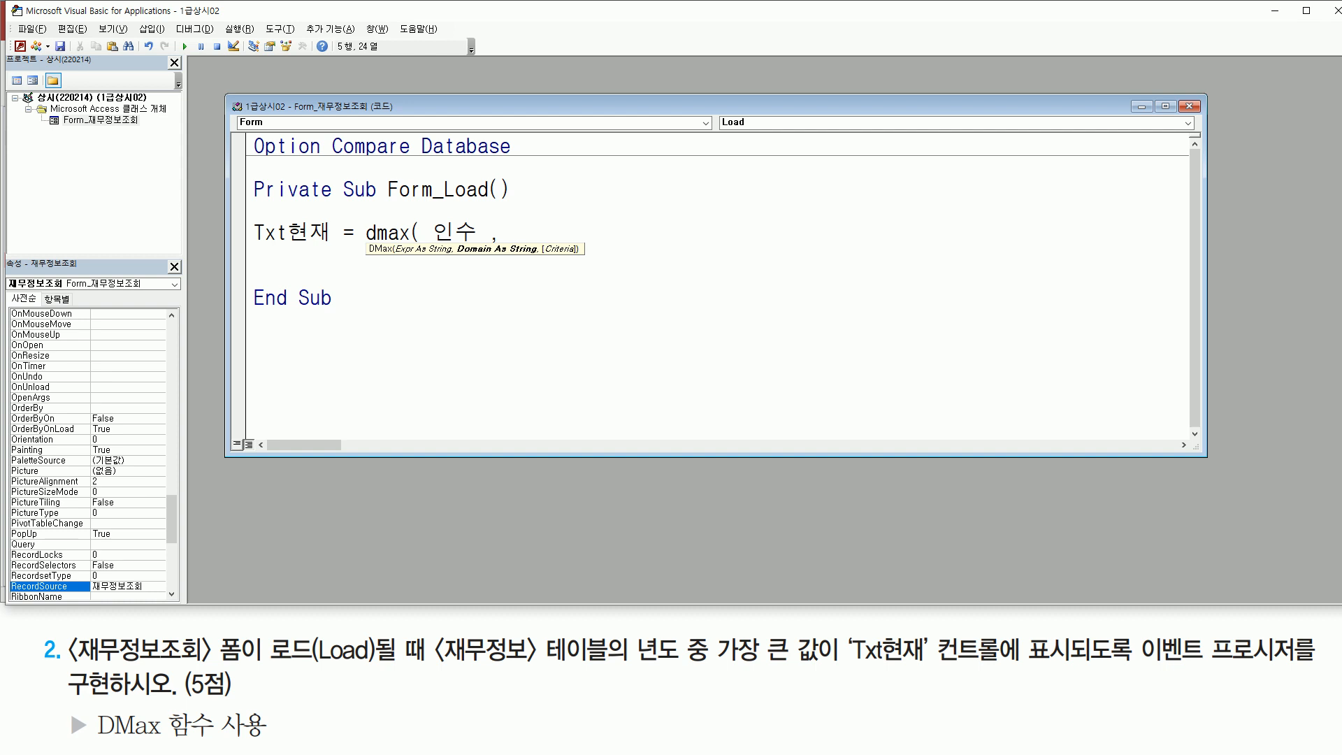
{"action": "type", "text": "도메인,"}
{"action": "type", "text": " 조건"}
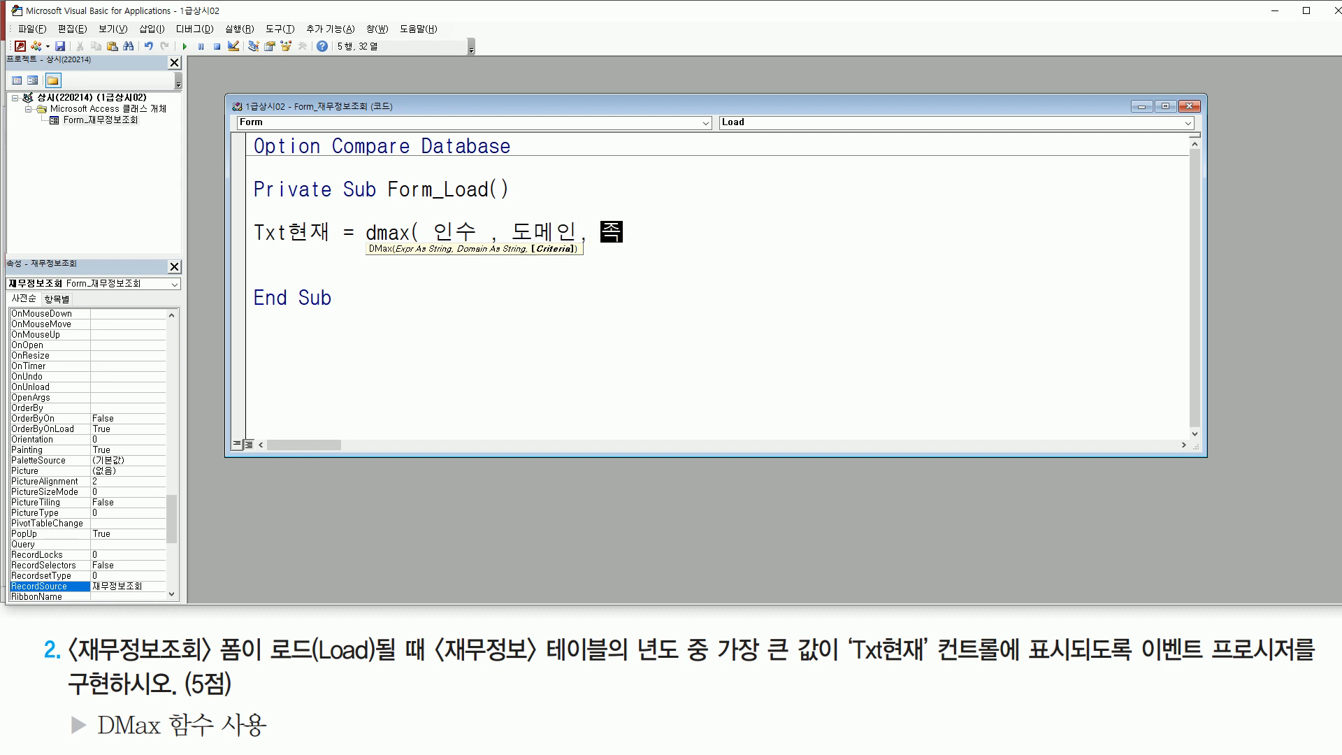
{"action": "type", "text": " )"}
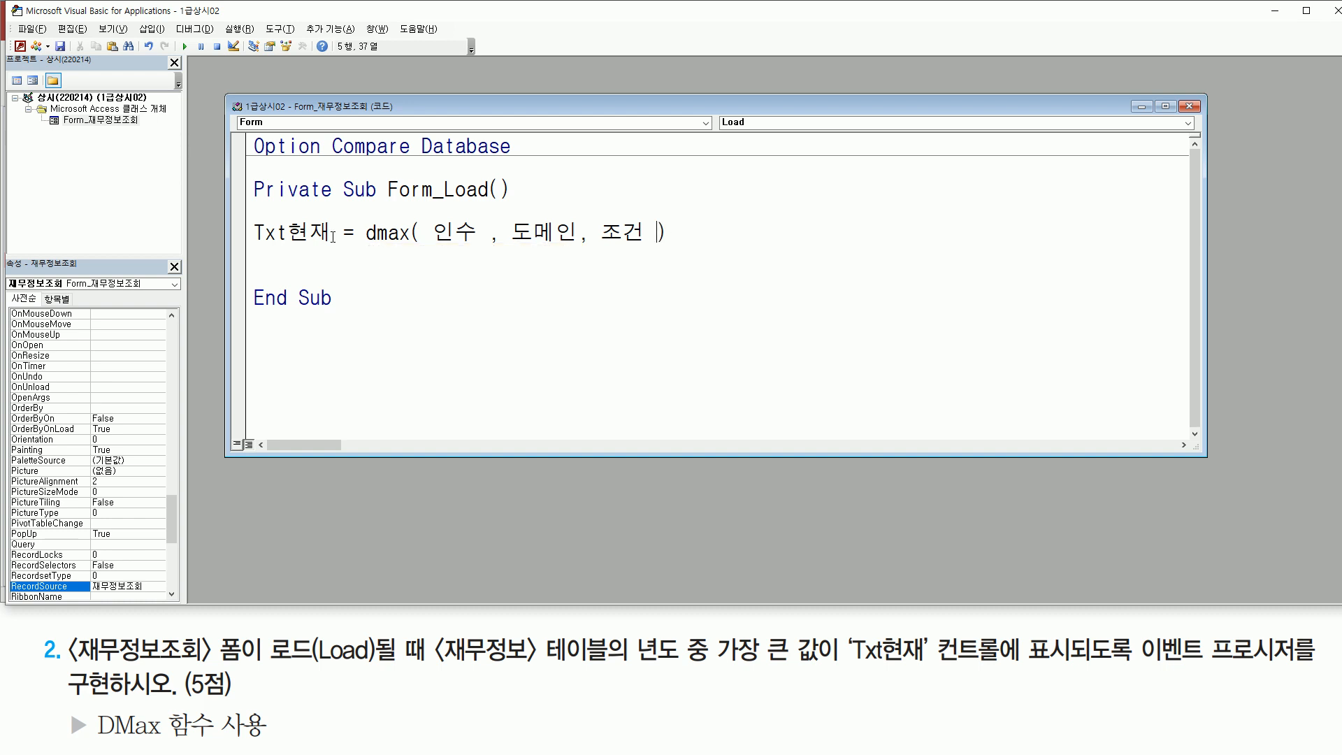
- Replace the 인수 placeholder in the dmax call with the quoted field name "년도"
{"action": "key", "text": "shift+Right"}
{"action": "key", "text": "shift+Right"}
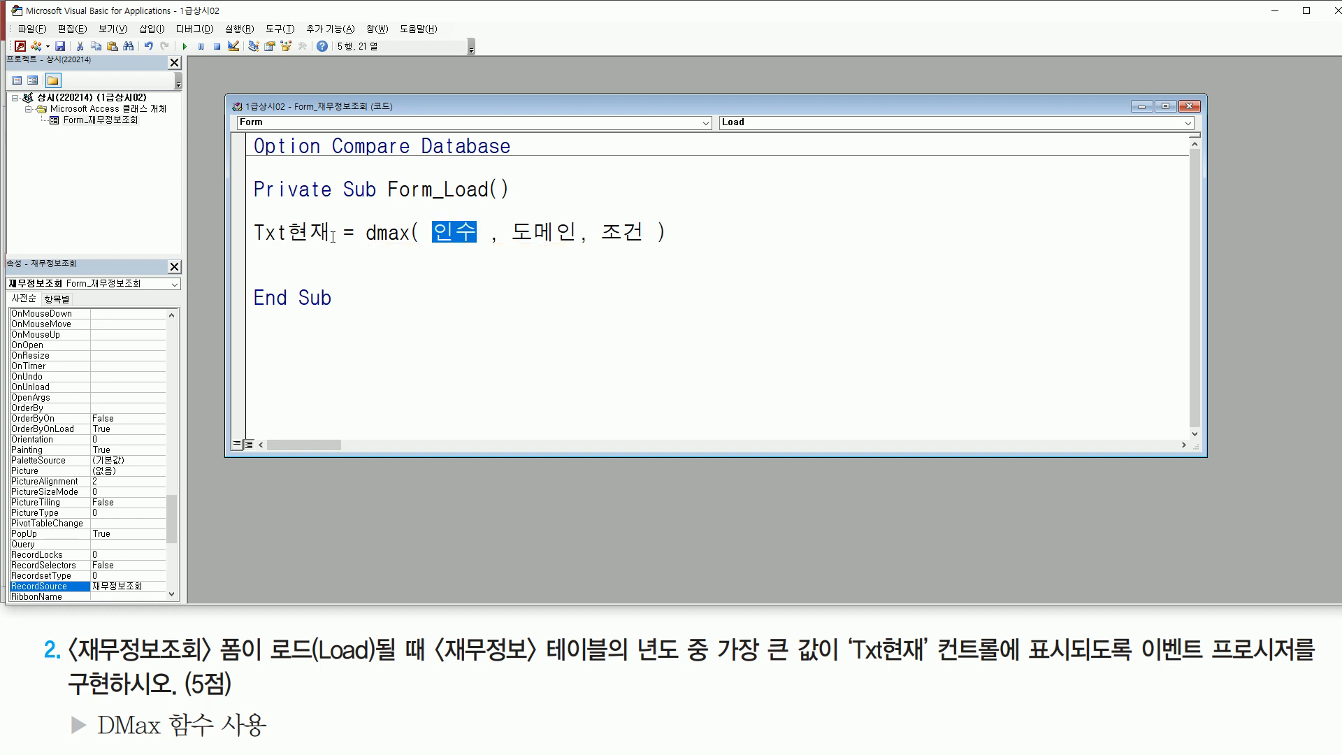
{"action": "type", "text": "\""}
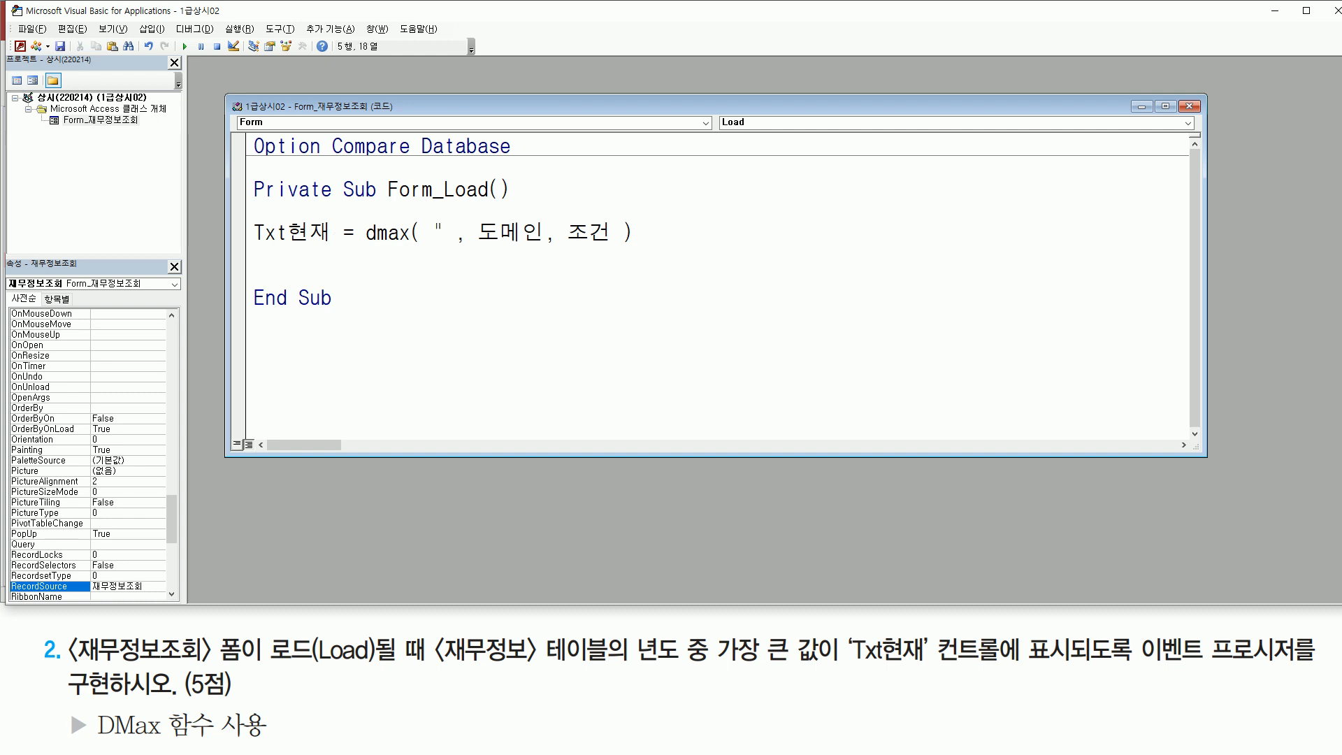
{"action": "type", "text": "sus"}
{"action": "key", "text": "BackSpace"}
{"action": "key", "text": "BackSpace"}
{"action": "key", "text": "BackSpace"}
{"action": "type", "text": "년도"}
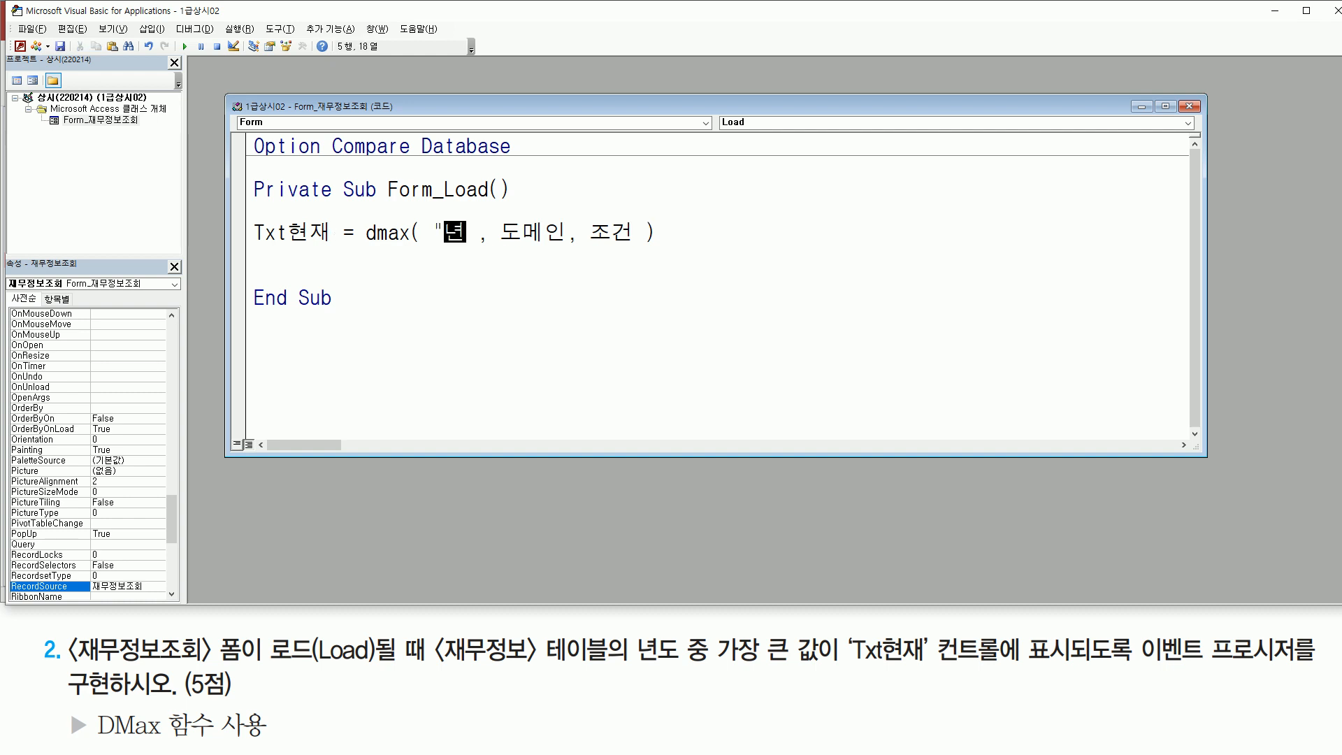
{"action": "type", "text": "\""}
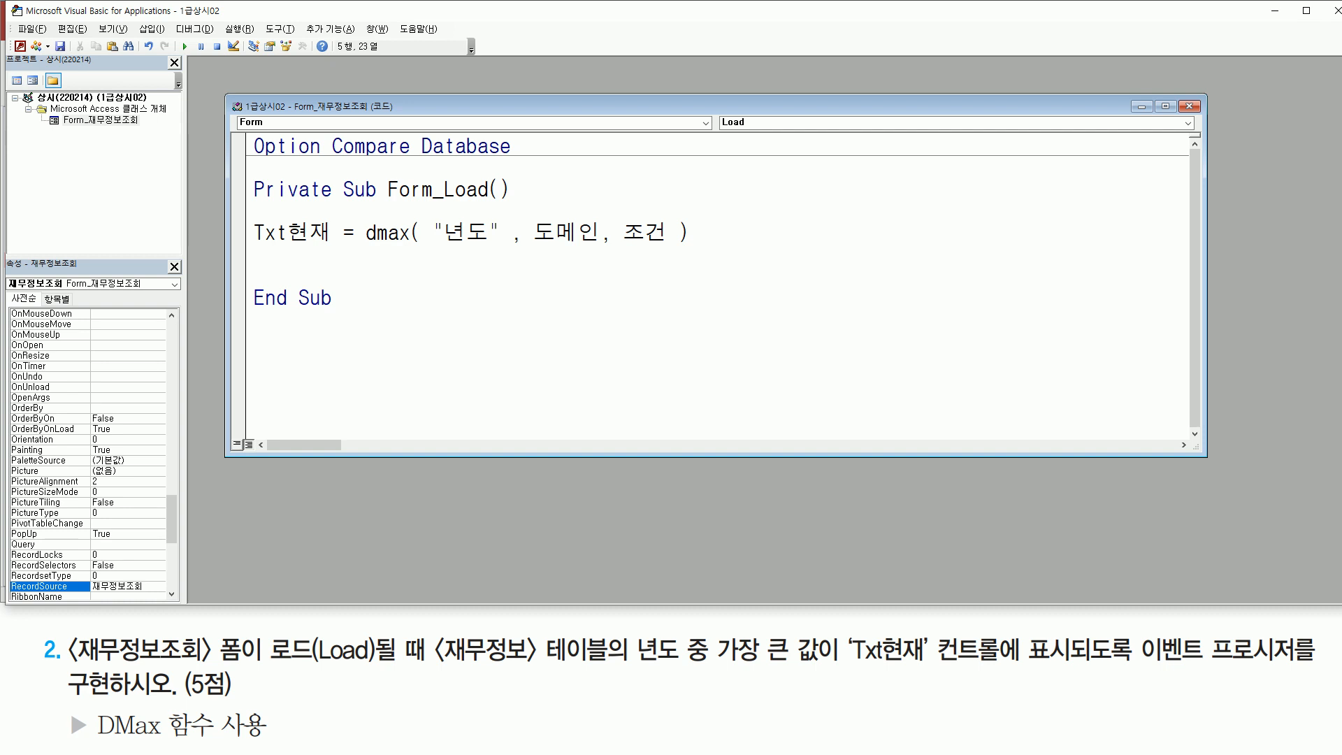
- Replace the 도메인 placeholder in the dmax call with the quoted table name "재무정보"
{"action": "key", "text": "ctrl+shift+Right"}
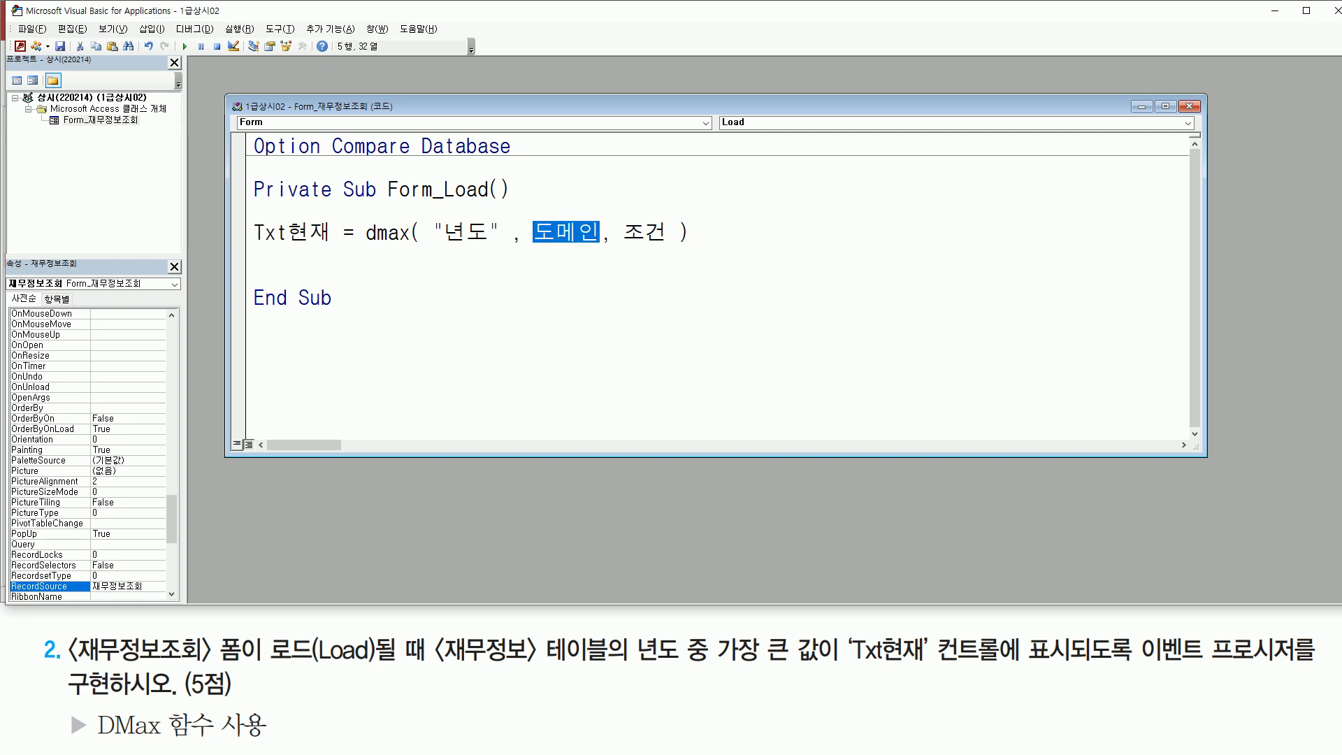
{"action": "type", "text": "\"재무저"}
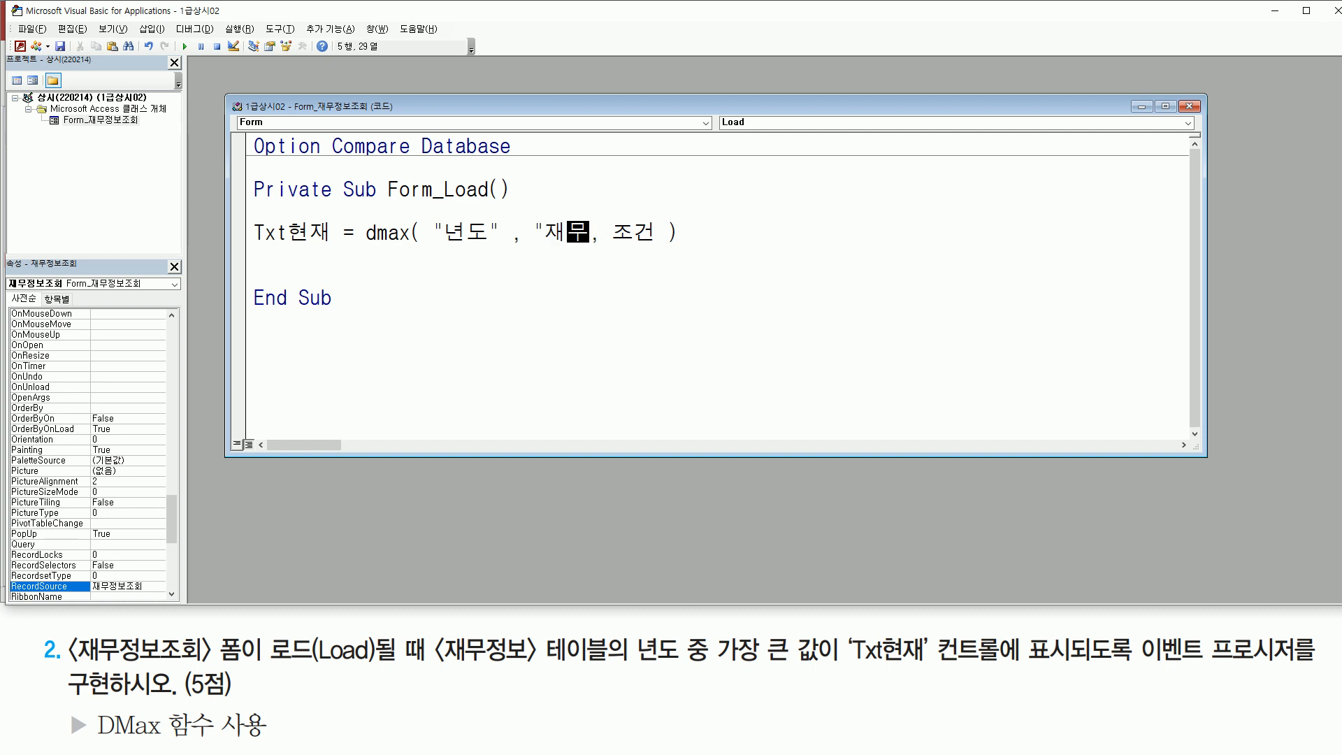
{"action": "type", "text": "정보"}
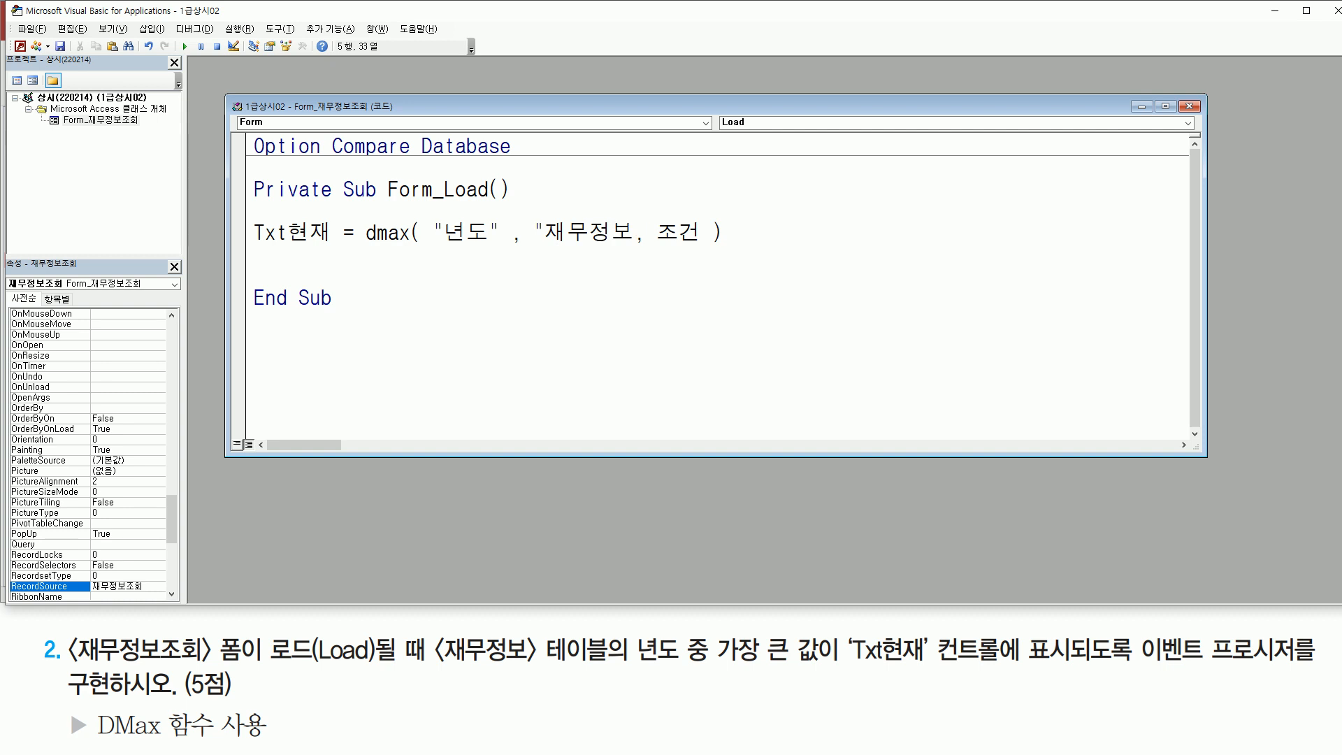
{"action": "type", "text": "\""}
- Remove the 조건 argument and its comma, completing the statement as Txt현재 = DMax("년도", "재무정보")
{"action": "left_click_drag", "start_coordinate": [669, 233], "coordinate": [712, 233]}
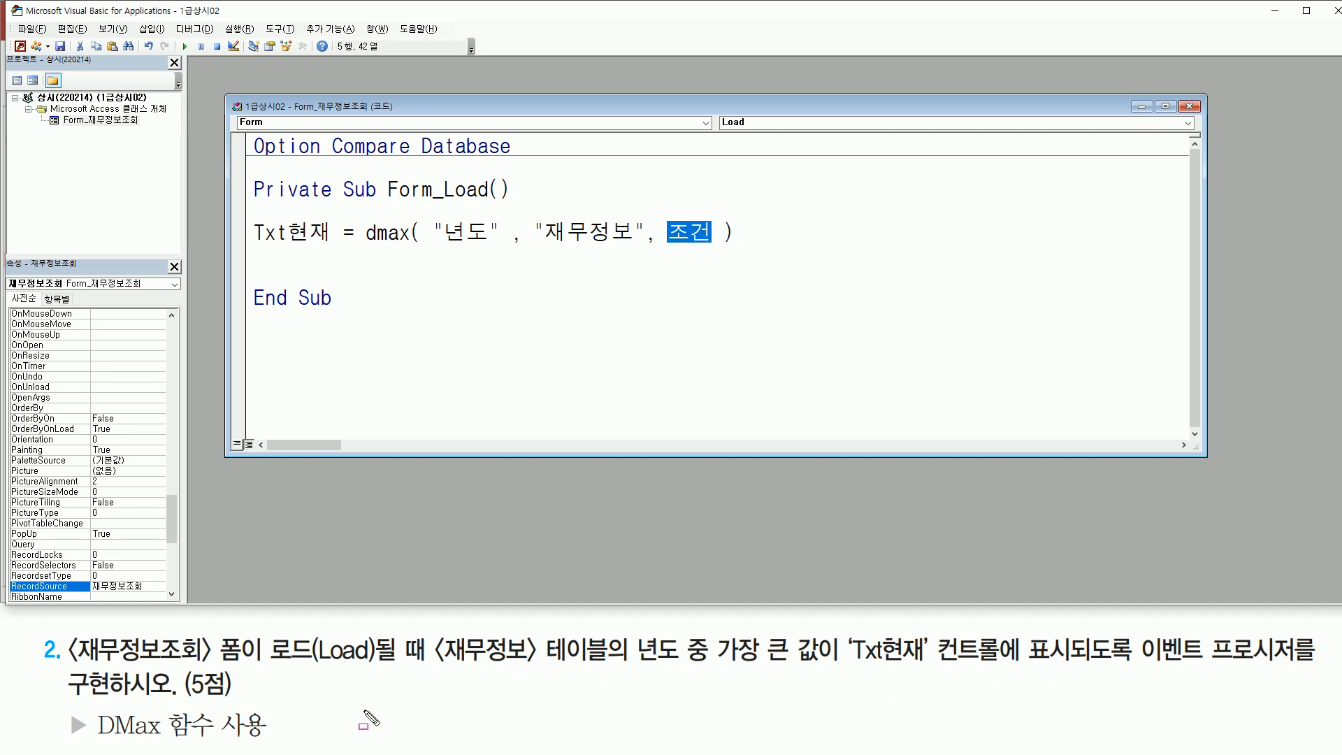
{"action": "mouse_move", "coordinate": [689, 236]}
{"action": "left_mouse_down"}
{"action": "mouse_move", "coordinate": [676, 241]}
{"action": "mouse_move", "coordinate": [713, 240]}
{"action": "left_mouse_up"}
{"action": "key", "text": "Delete"}
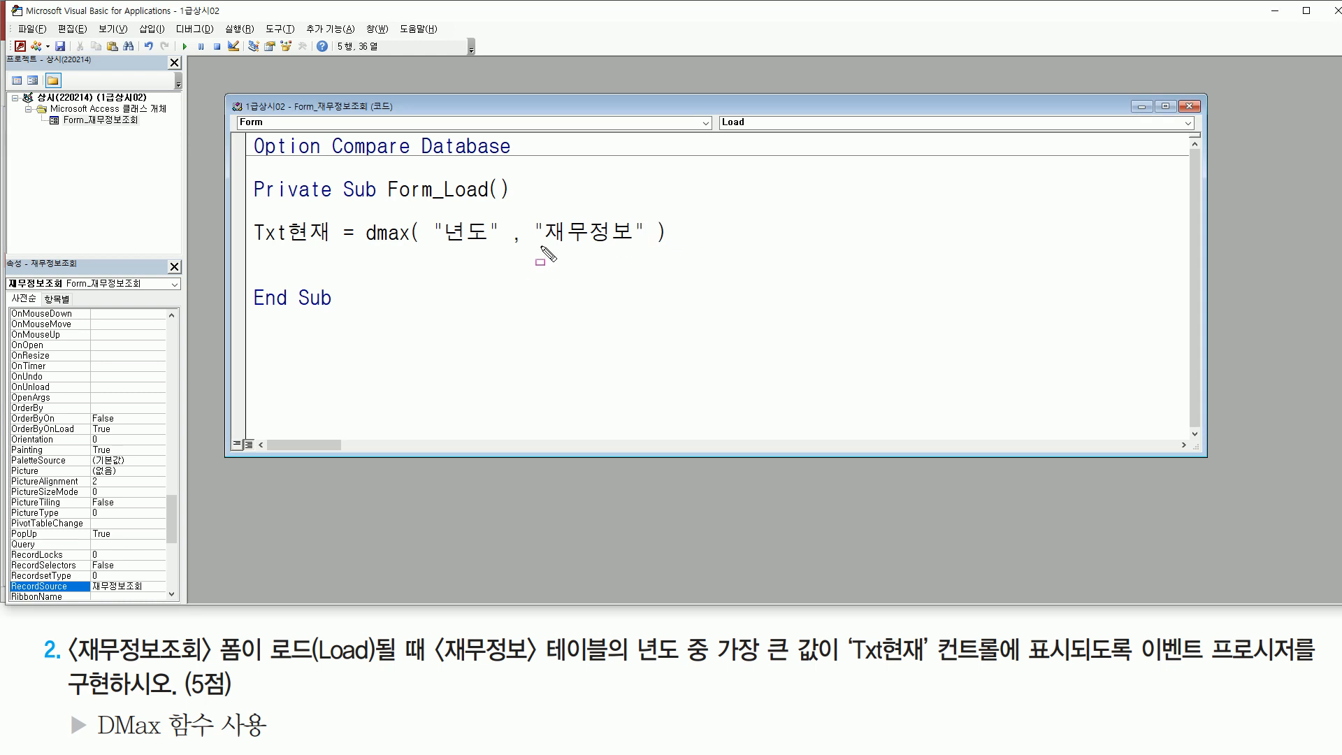
{"action": "left_click_drag", "start_coordinate": [537, 248], "coordinate": [649, 250]}
{"action": "left_click_drag", "start_coordinate": [435, 217], "coordinate": [502, 256]}
{"action": "left_click_drag", "start_coordinate": [374, 245], "coordinate": [411, 246]}
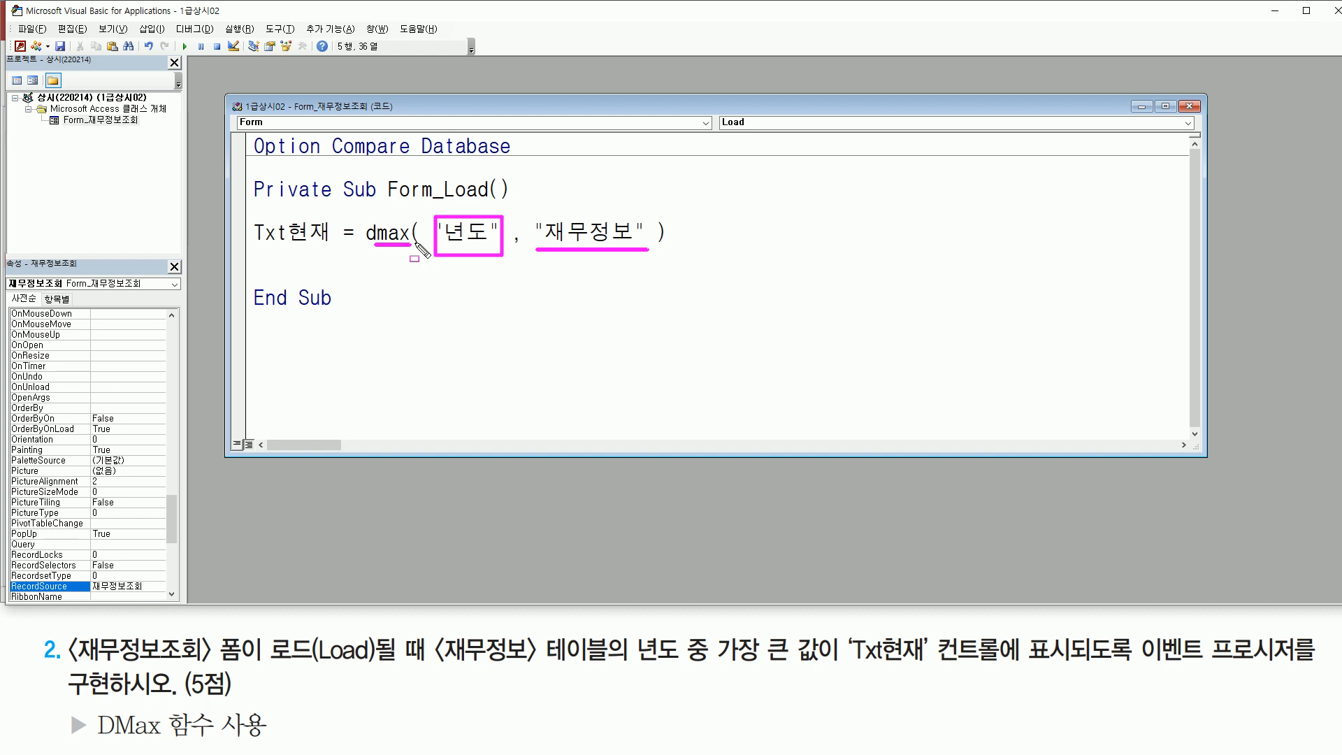
{"action": "key", "text": "Down"}
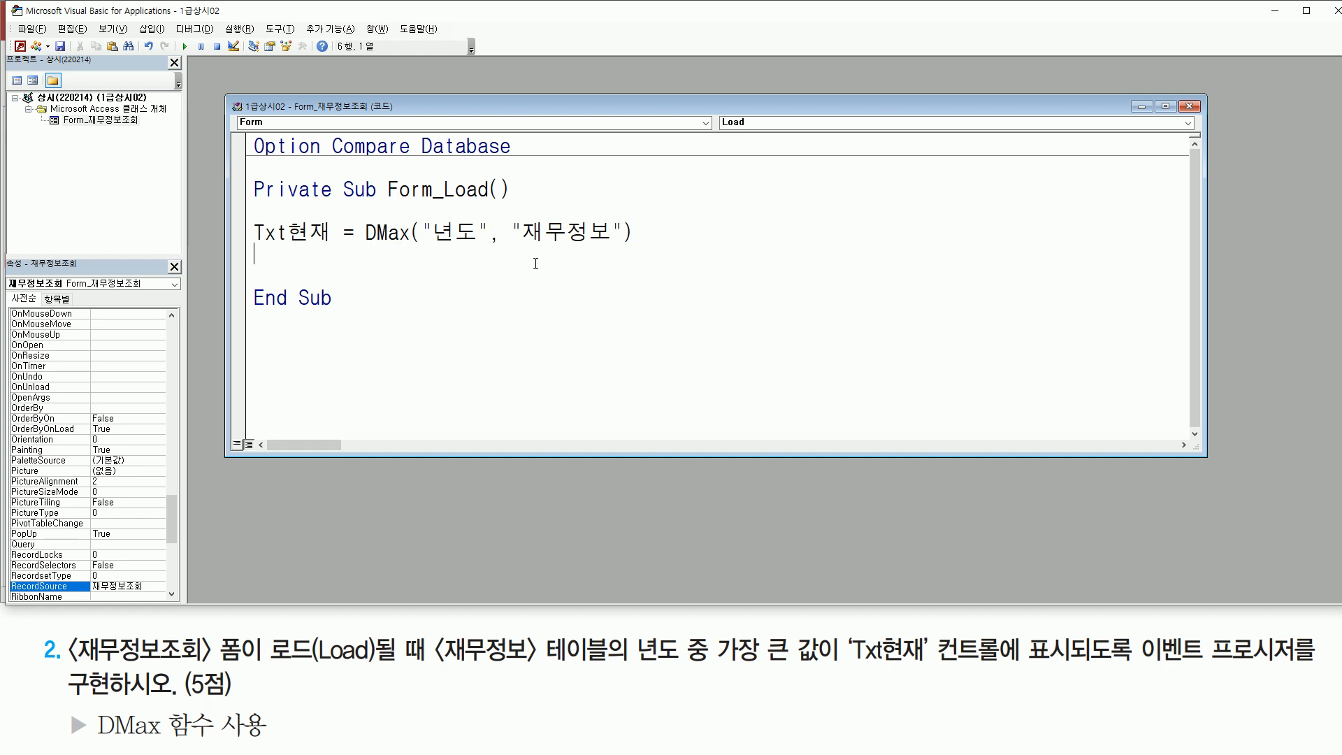
- Return to Access to check Txt현재 in the form view of 재무정보조회, and close the form, saving its design changes
{"action": "left_click", "coordinate": [20, 46]}
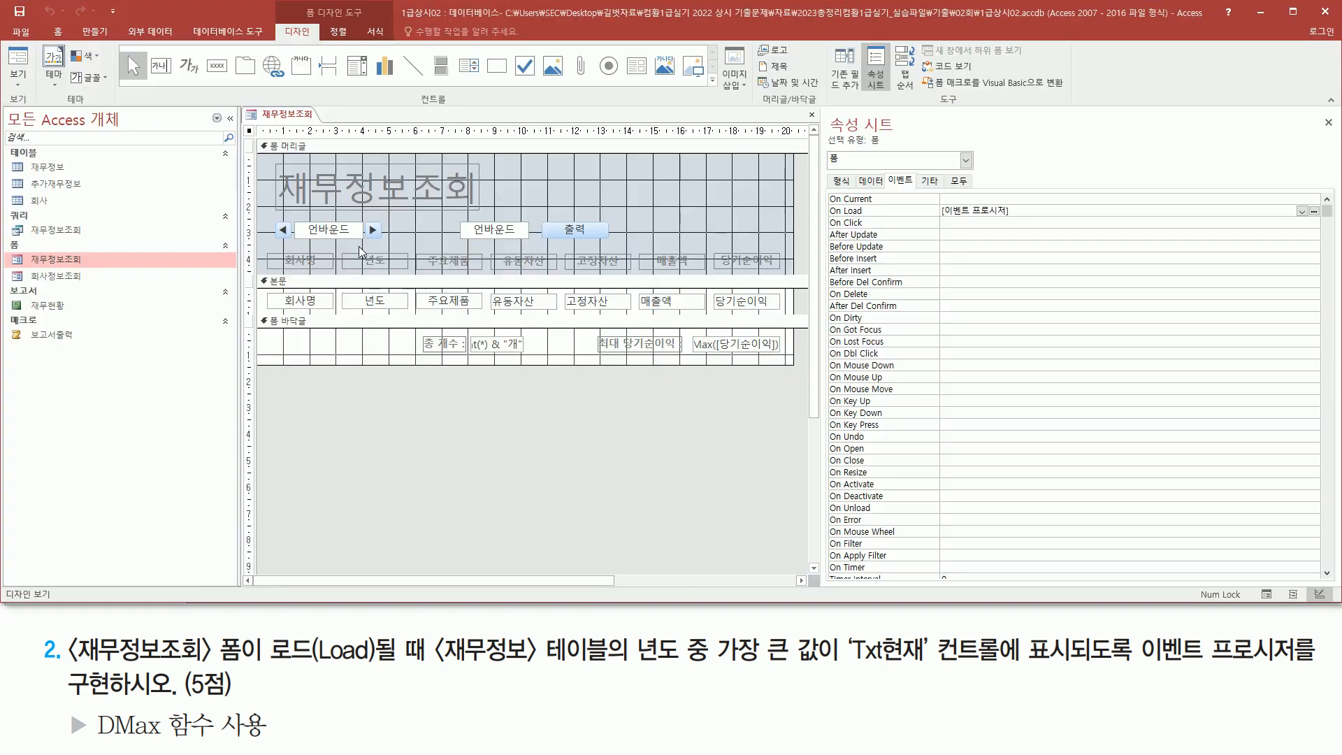
{"action": "left_click", "coordinate": [20, 61]}
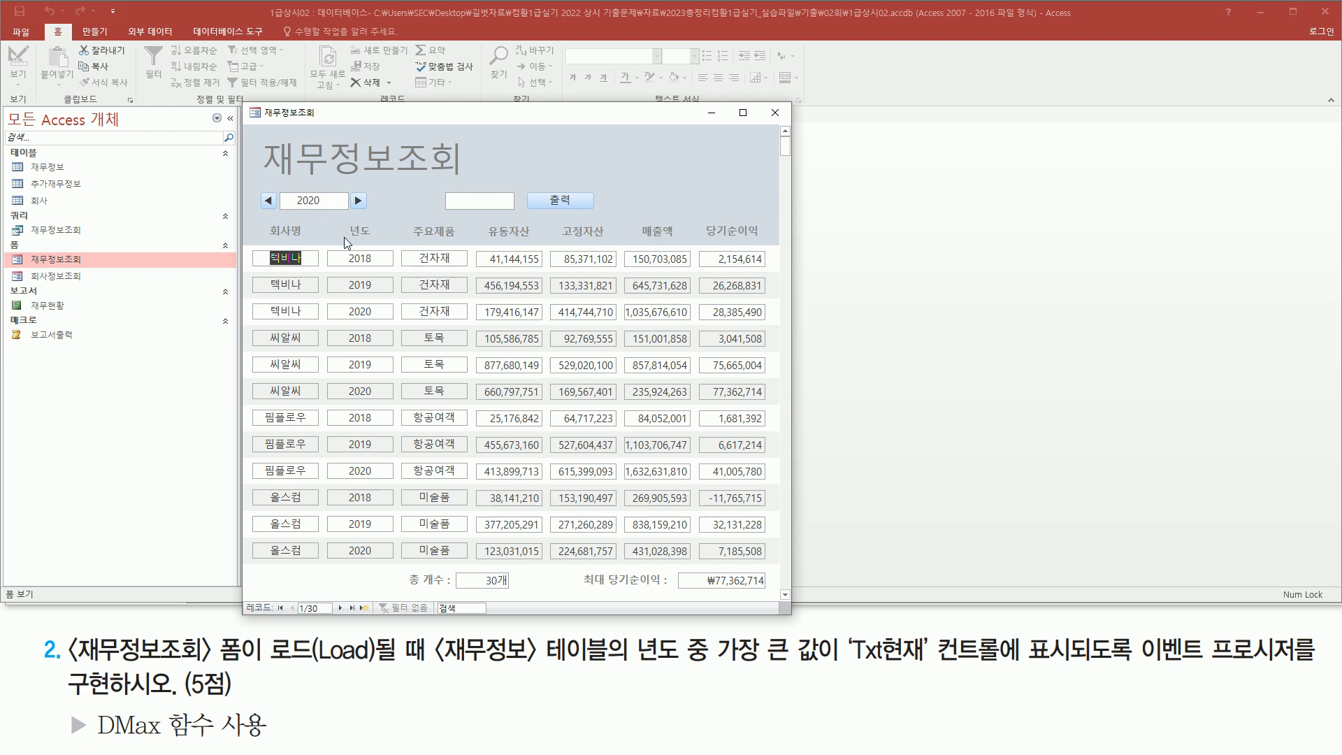
{"action": "left_click_drag", "start_coordinate": [296, 191], "coordinate": [331, 214]}
{"action": "key", "text": "Escape"}
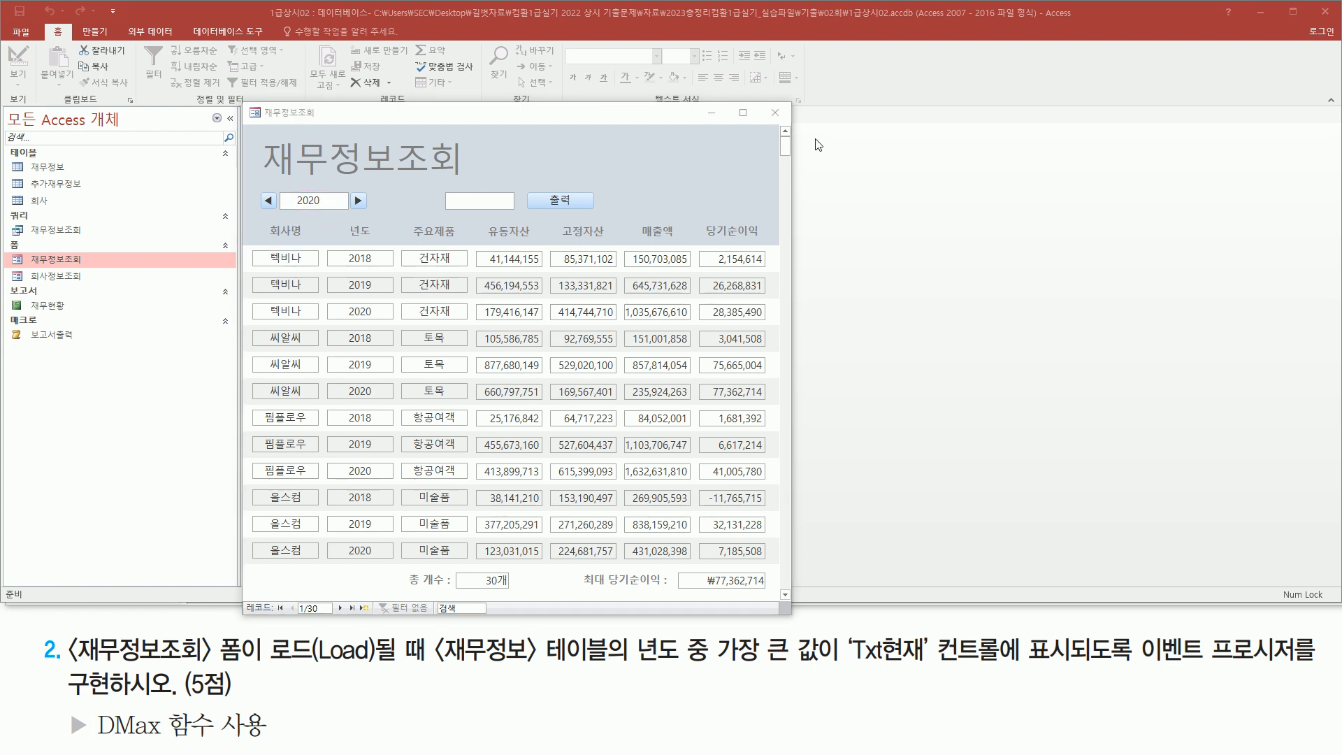
{"action": "left_click", "coordinate": [774, 113]}
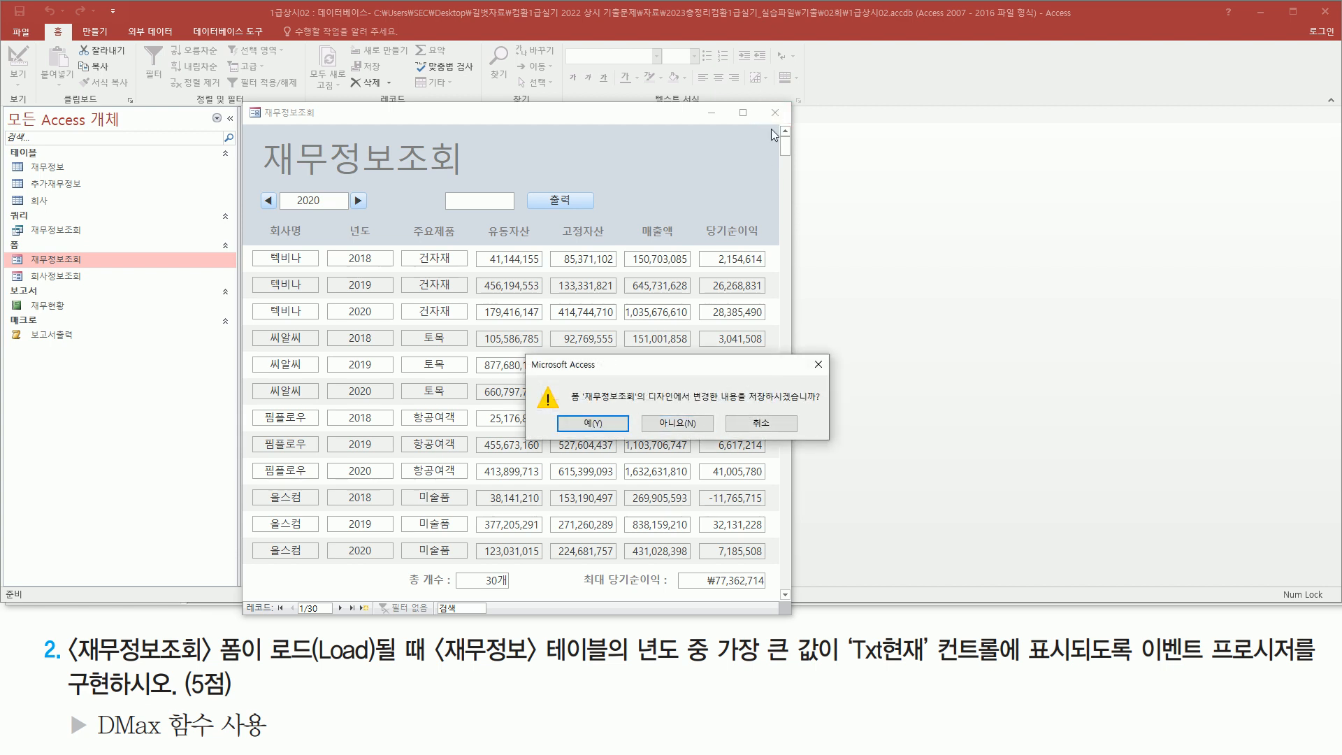
{"action": "left_click", "coordinate": [590, 424]}
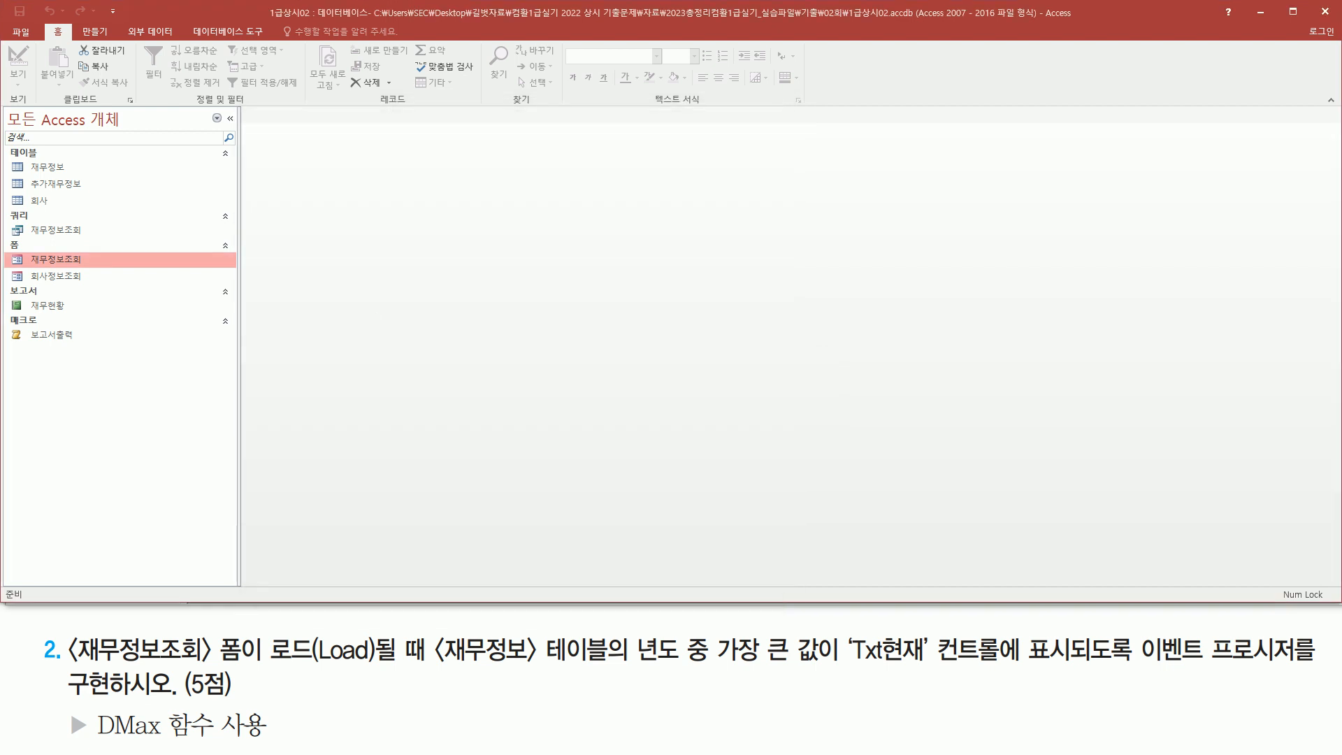